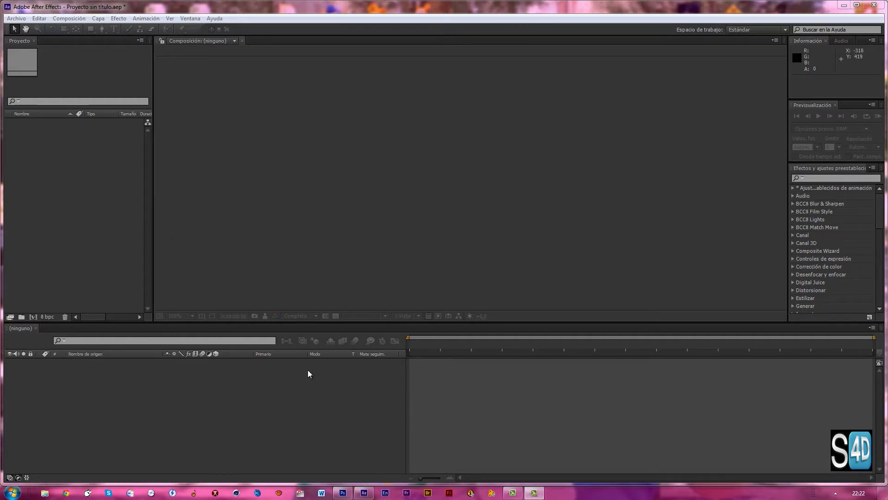
- Import video.mov, make a 'video' composition from it, and preview it once
double_click(80, 212)
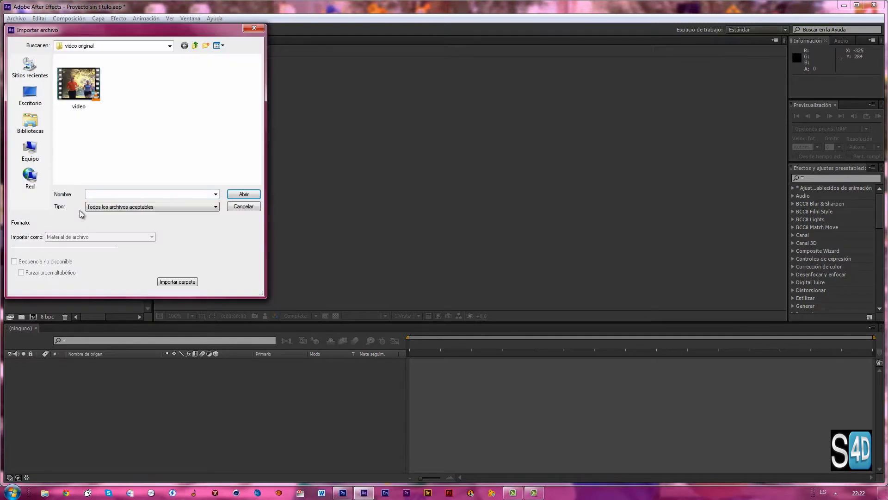
double_click(99, 104)
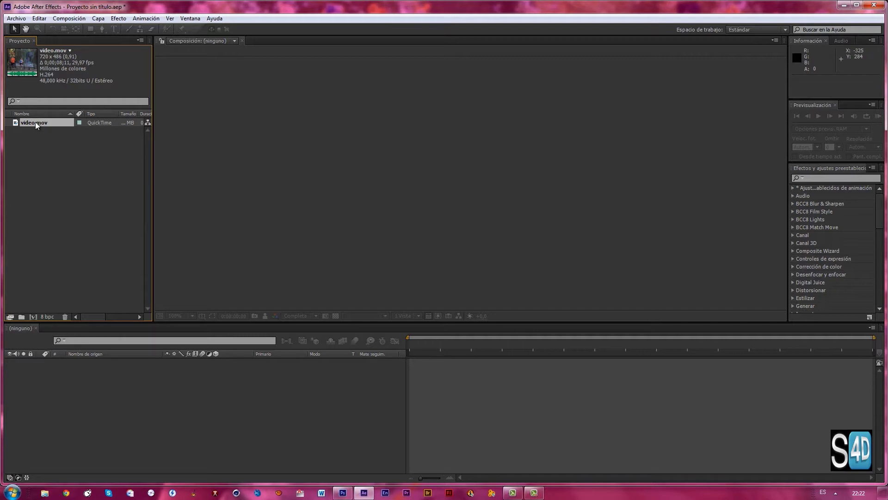
left_click_drag(35, 121, 33, 318)
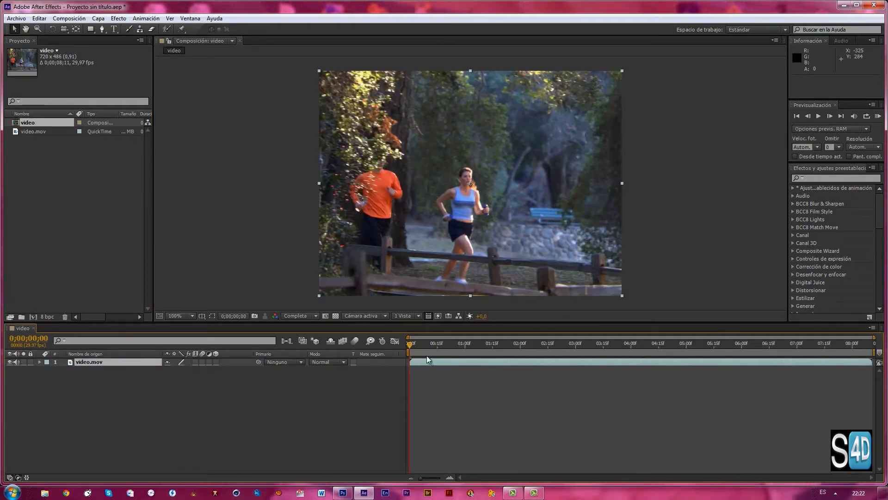
left_click(879, 116)
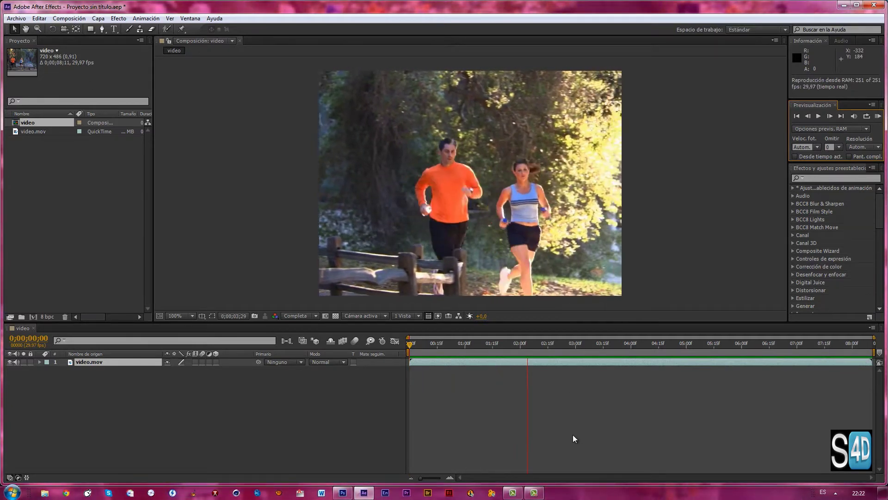
key("space")
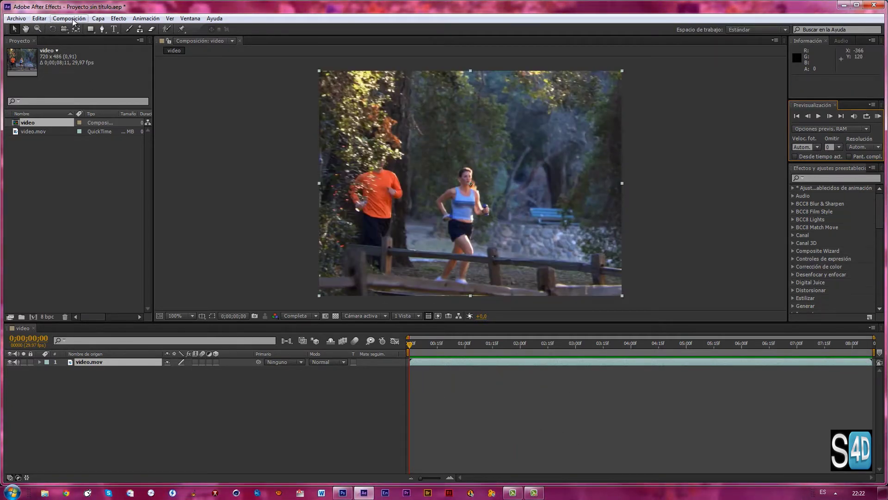
- Add the video composition to the render queue with PNG Sequence output and RGB + Alpha channels
left_click(73, 20)
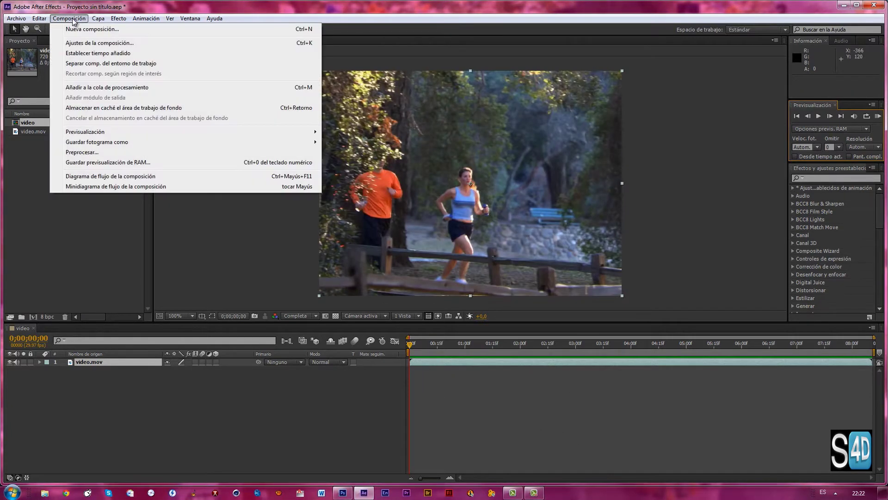
left_click(99, 88)
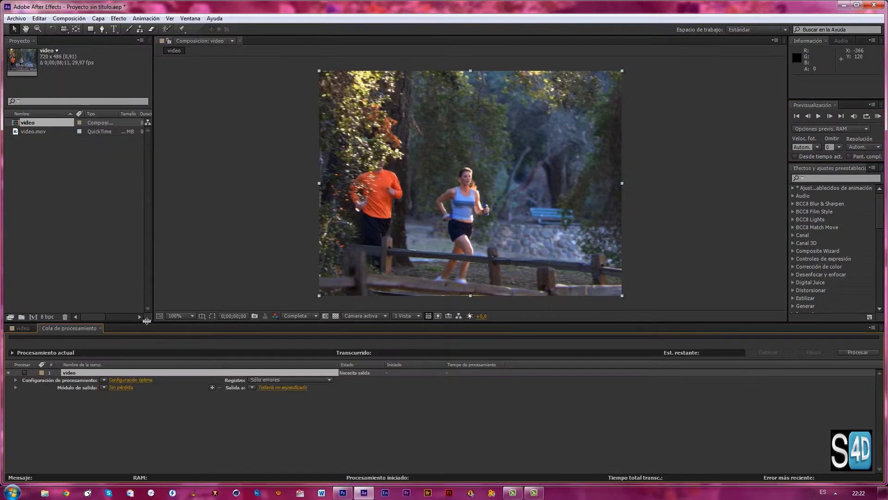
left_click(119, 388)
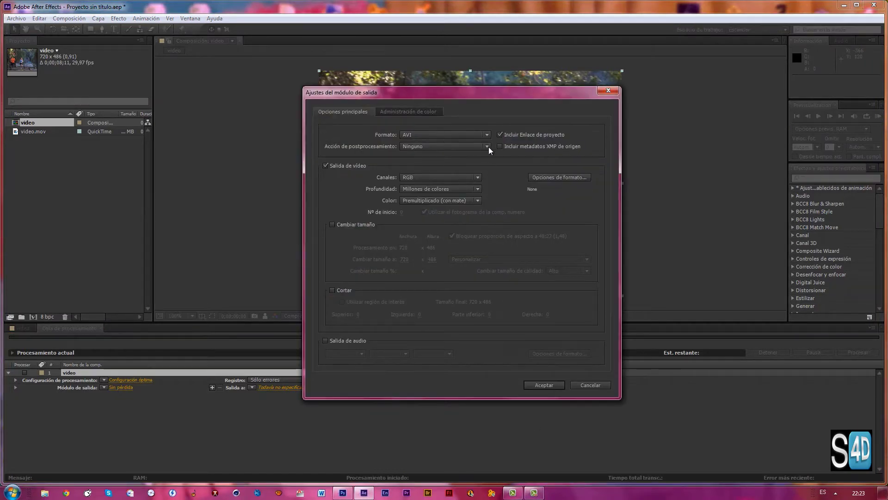
left_click(487, 135)
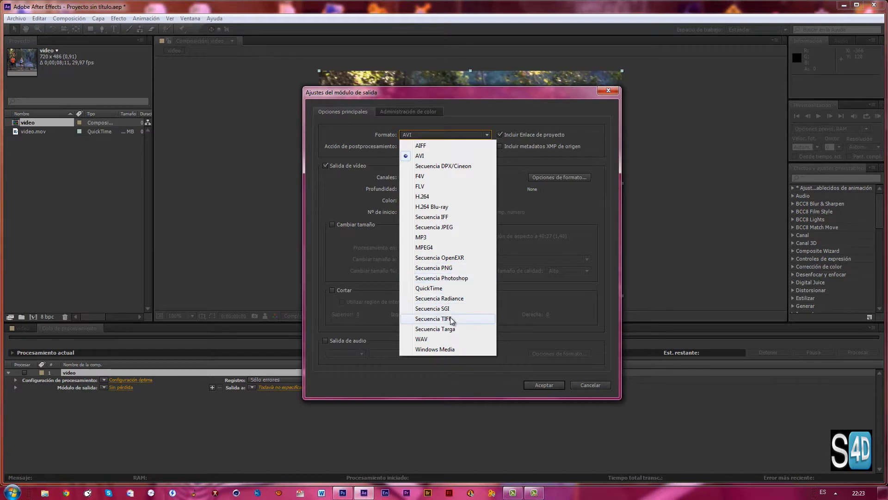
left_click(443, 268)
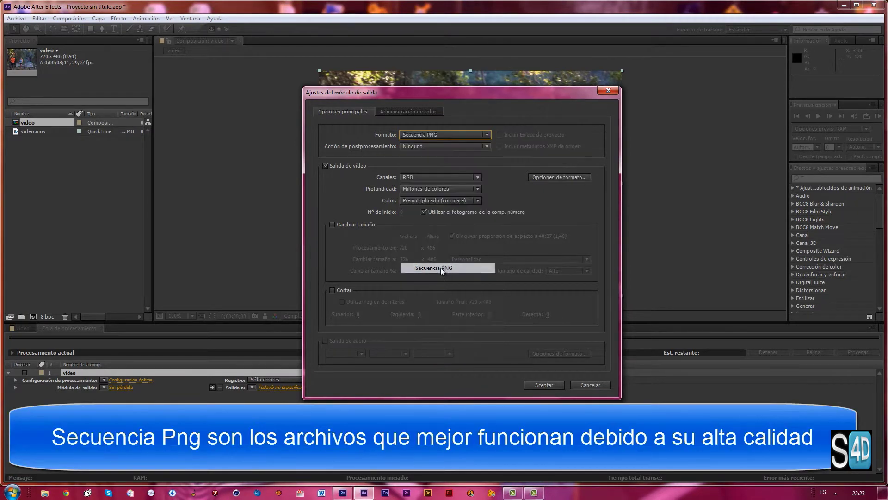
left_click(477, 177)
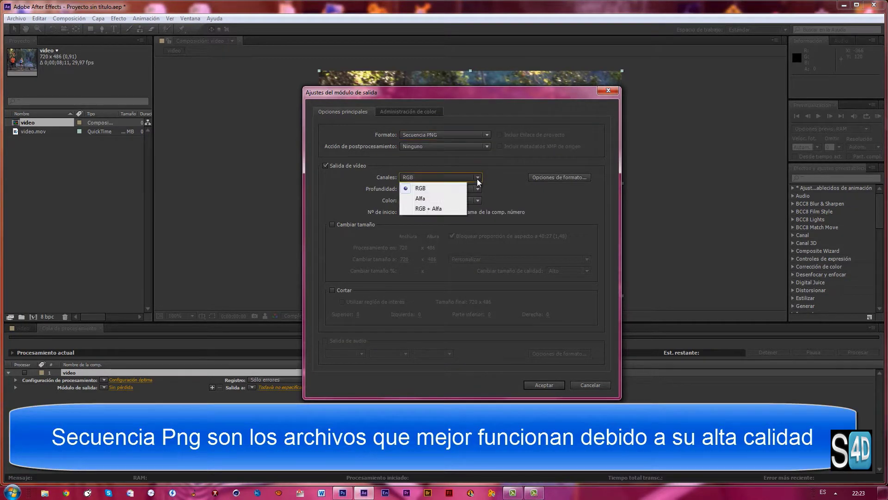
left_click(432, 209)
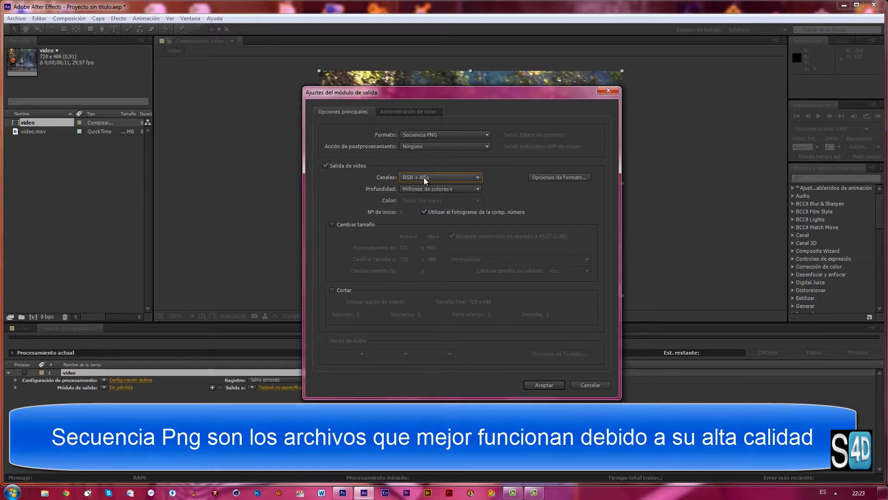
left_click_drag(486, 95, 796, 113)
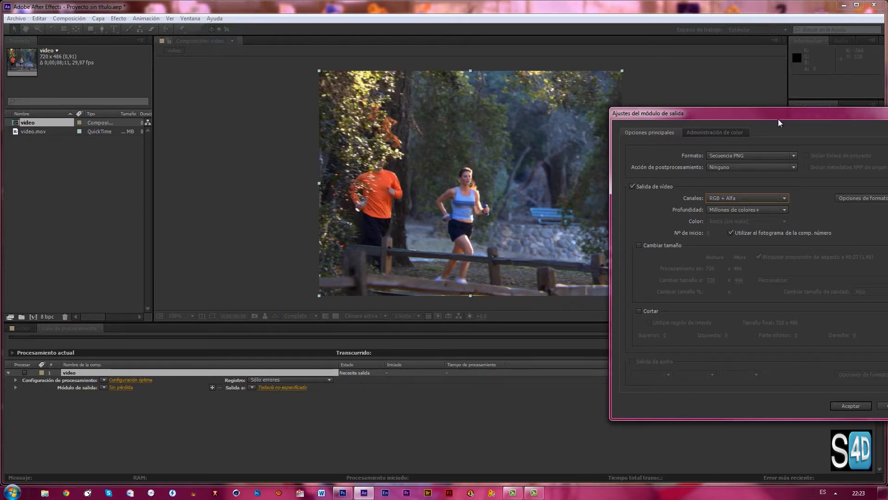
left_click_drag(778, 119, 553, 98)
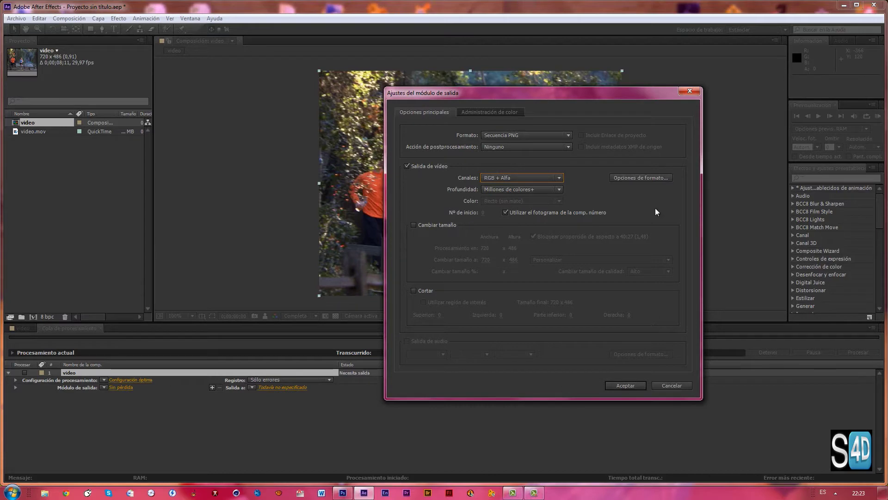
left_click(632, 385)
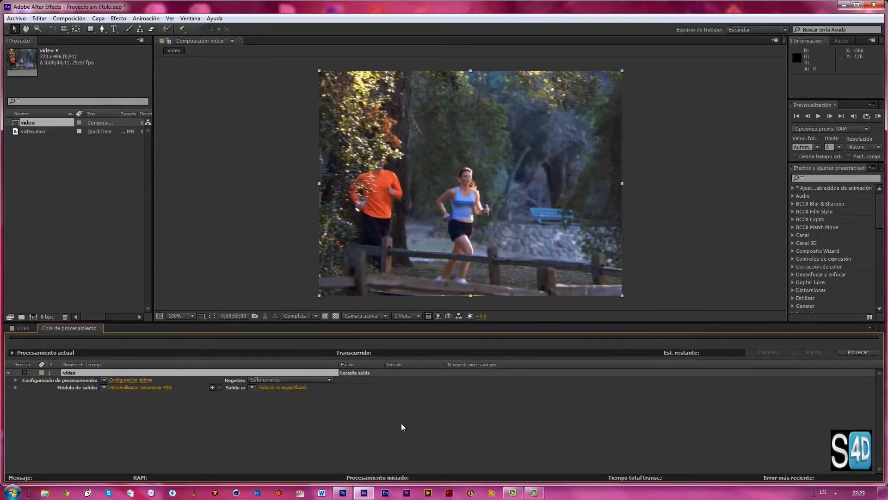
- Send the render output into a new 'secuencia' folder created under Downloads > carrera
left_click(285, 387)
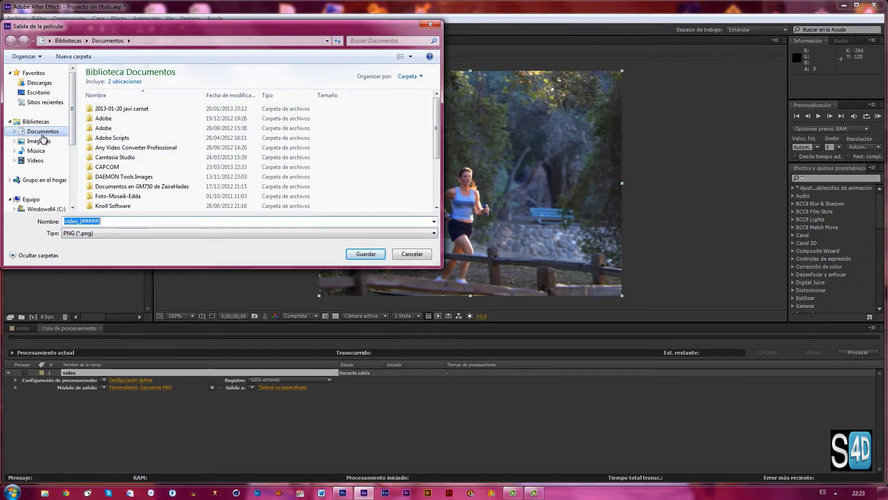
left_click(36, 122)
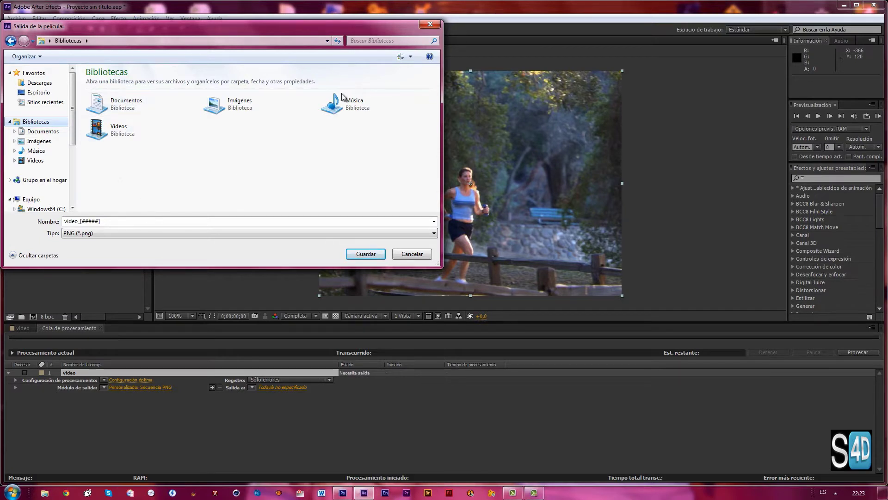
left_click(40, 82)
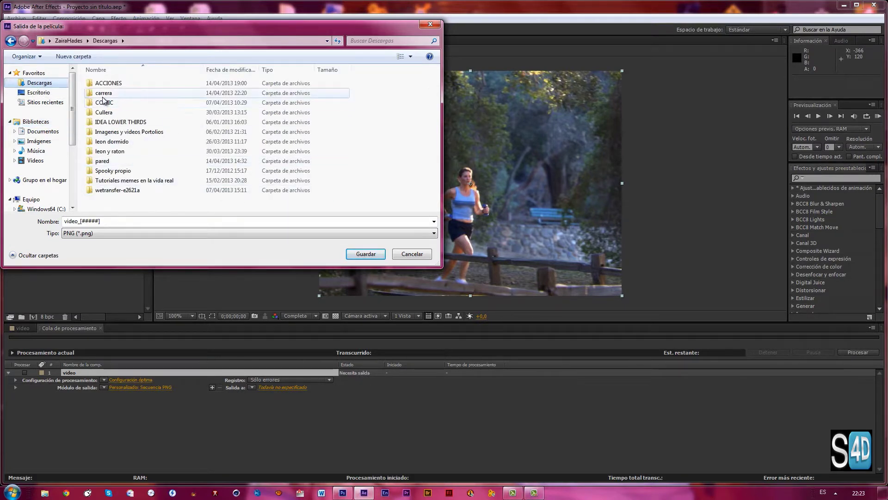
double_click(103, 95)
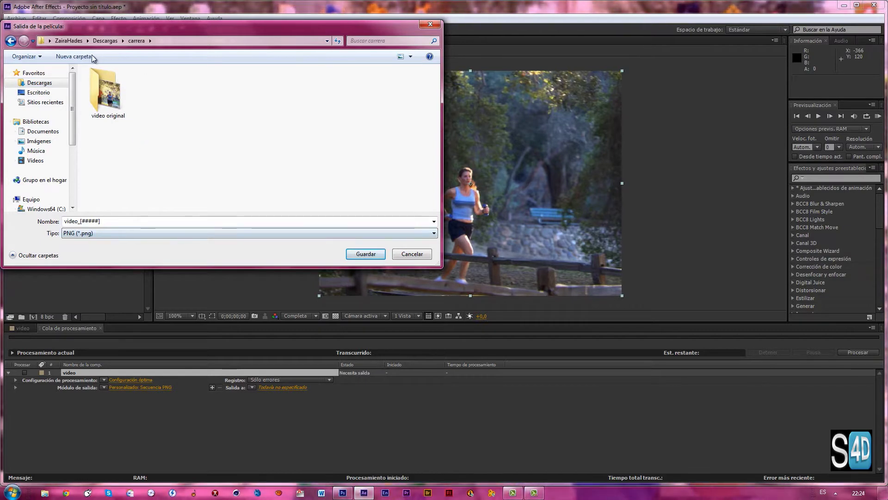
left_click(74, 56)
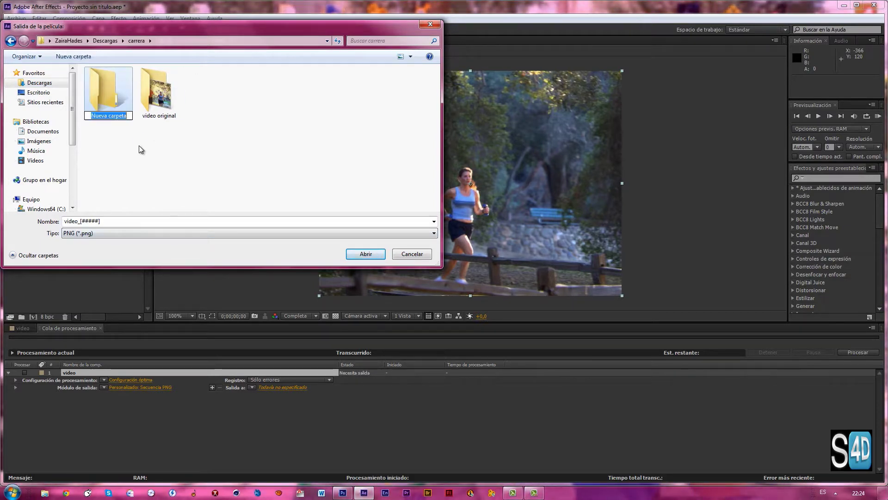
type("secu")
type("enci")
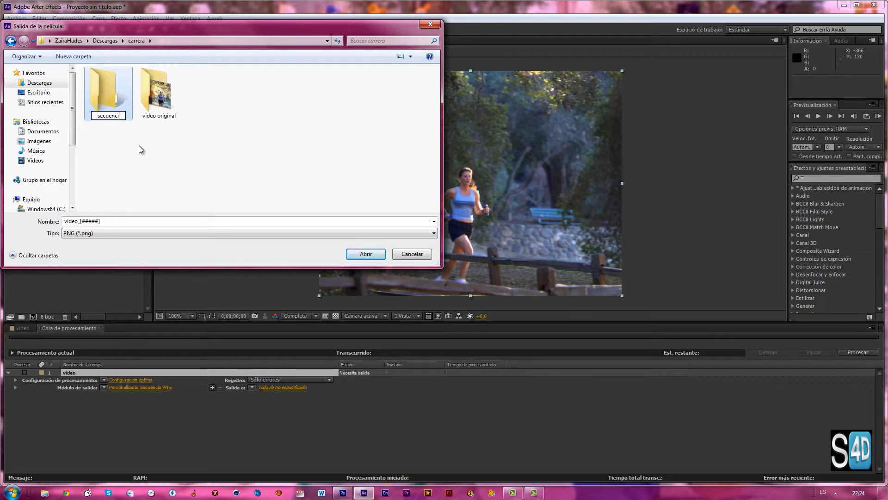
type("a")
left_click(162, 160)
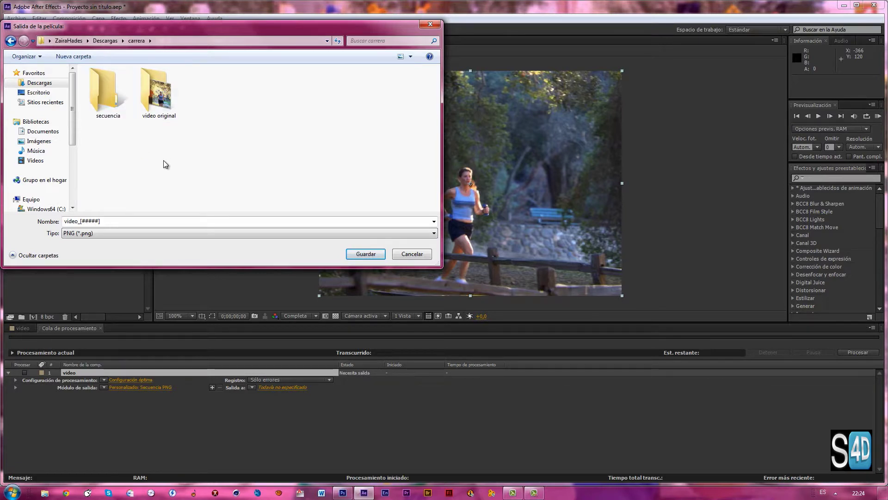
left_click(106, 92)
double_click(105, 93)
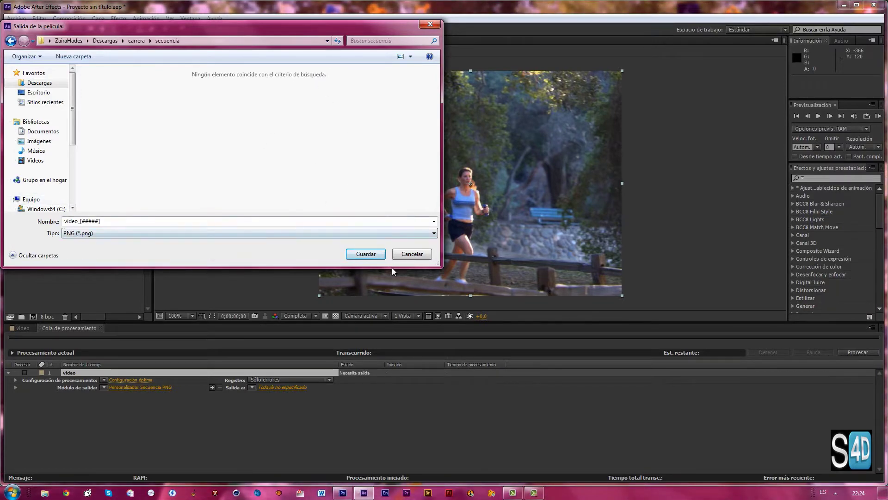
left_click(363, 254)
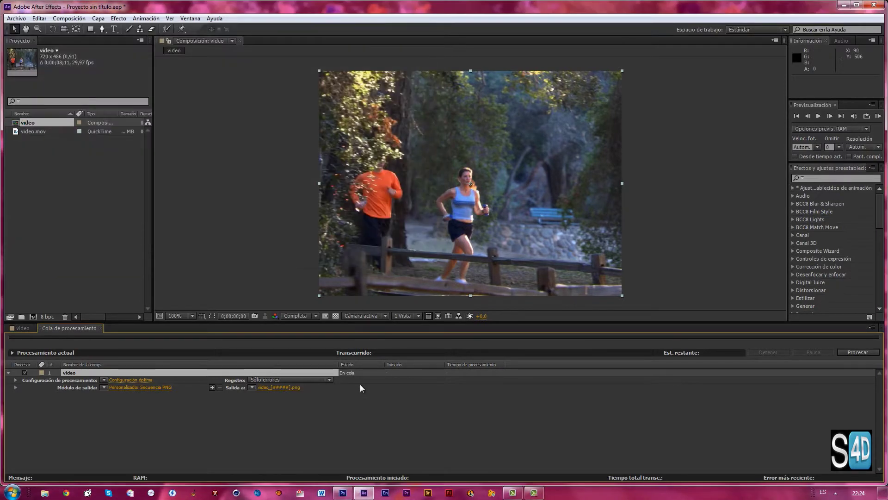
- Render the queued video composition out to its 251 PNG frames
left_click(862, 352)
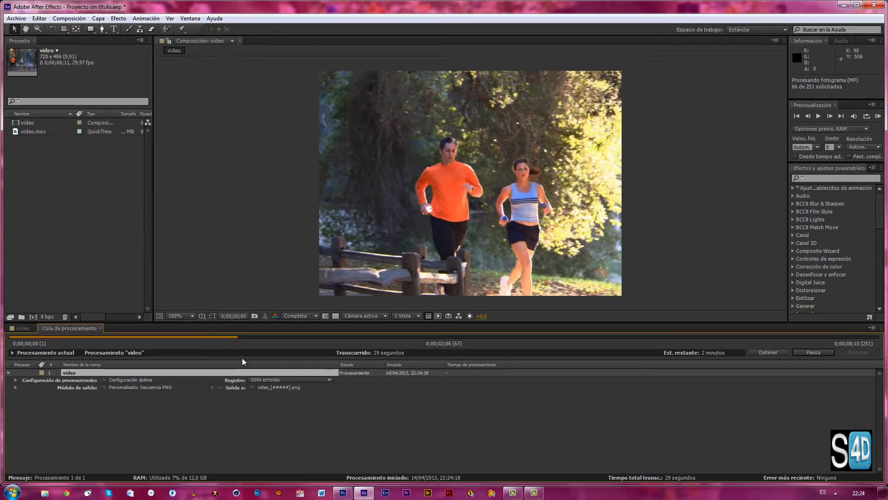
- In Photoshop, browse the secuencia folder and open the first frame, video_00000
left_click(345, 496)
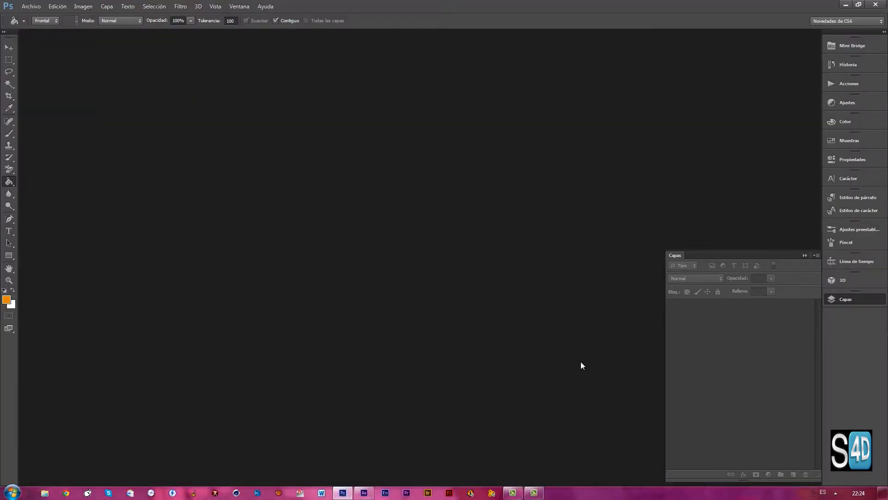
left_click(36, 10)
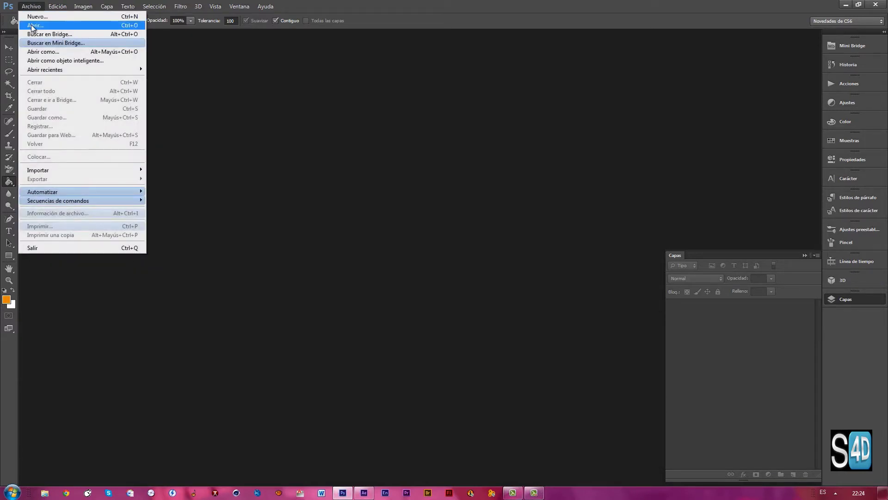
left_click(33, 26)
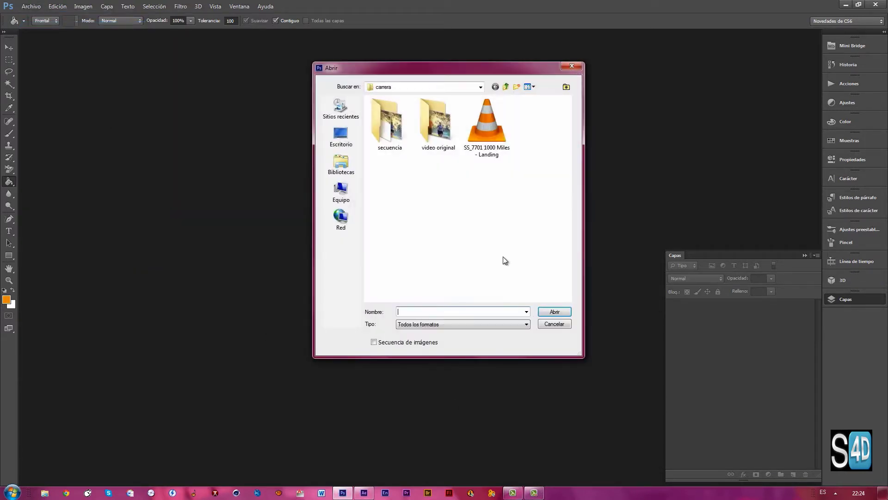
double_click(387, 137)
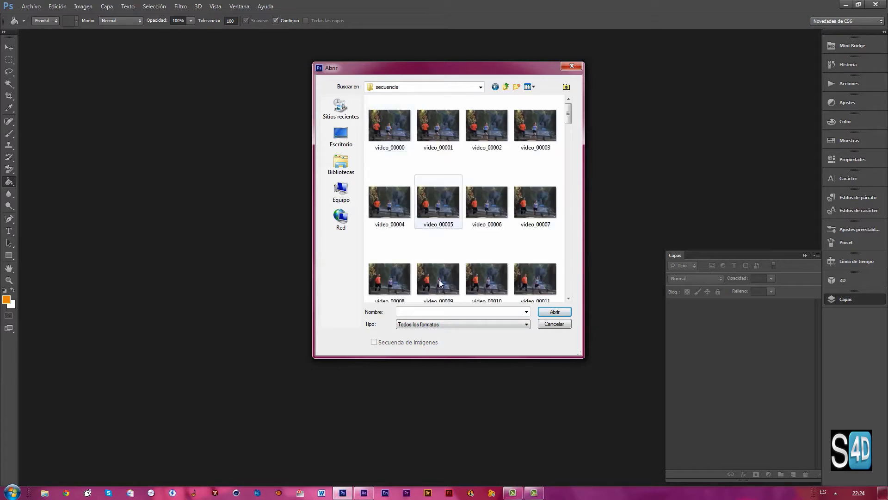
mouse_move(568, 115)
left_mouse_down()
mouse_move(578, 196)
mouse_move(570, 288)
left_mouse_up()
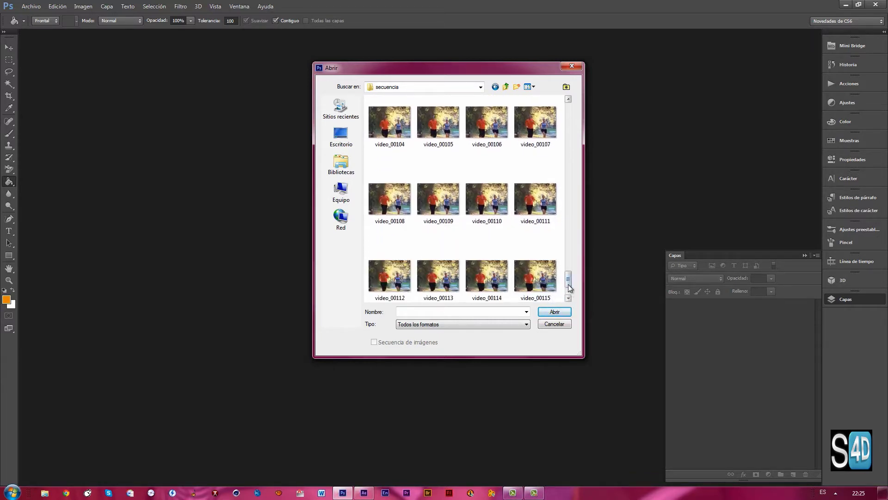
left_click_drag(570, 288, 568, 135)
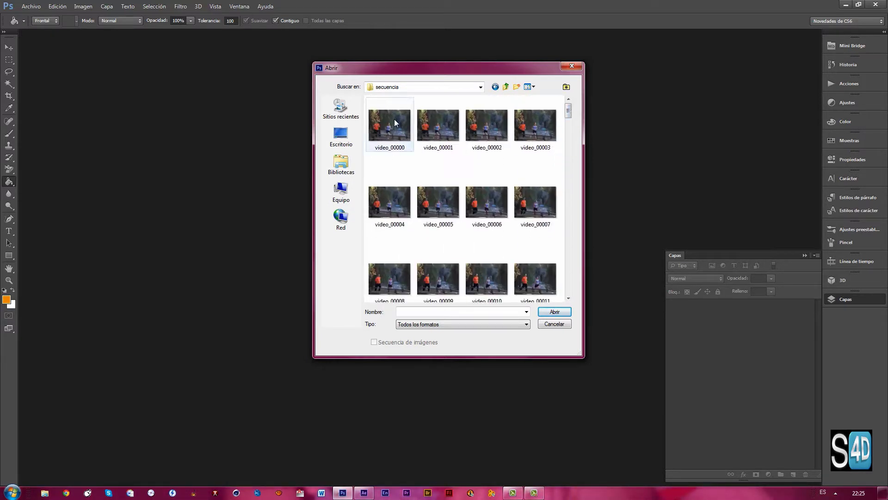
double_click(390, 130)
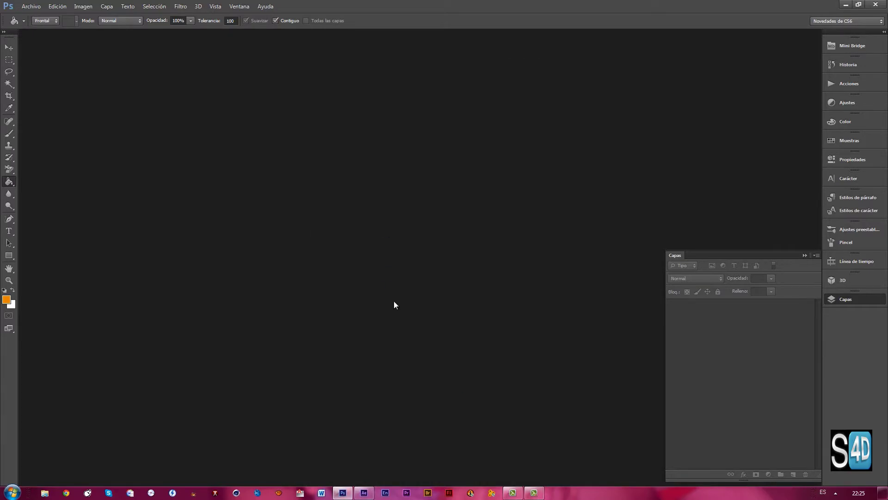
- Open the frame without a colour profile and create the action set 'Efectos de video'
left_click(475, 236)
key("g")
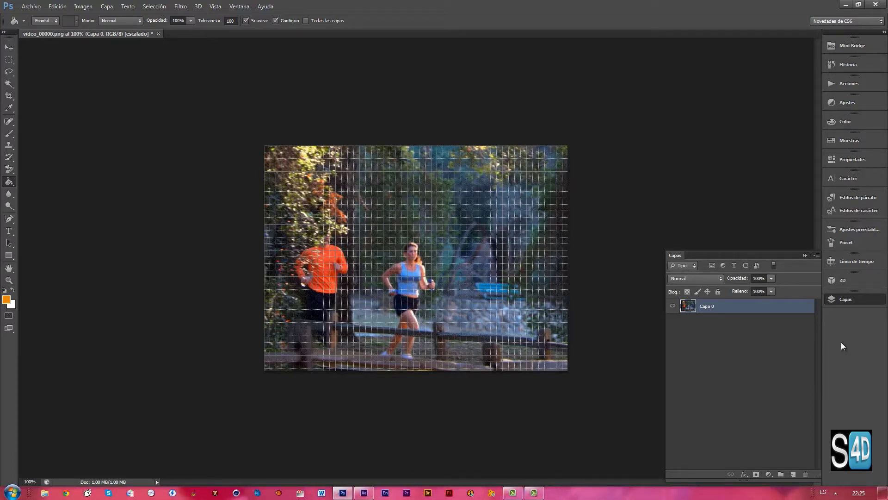
left_click(843, 87)
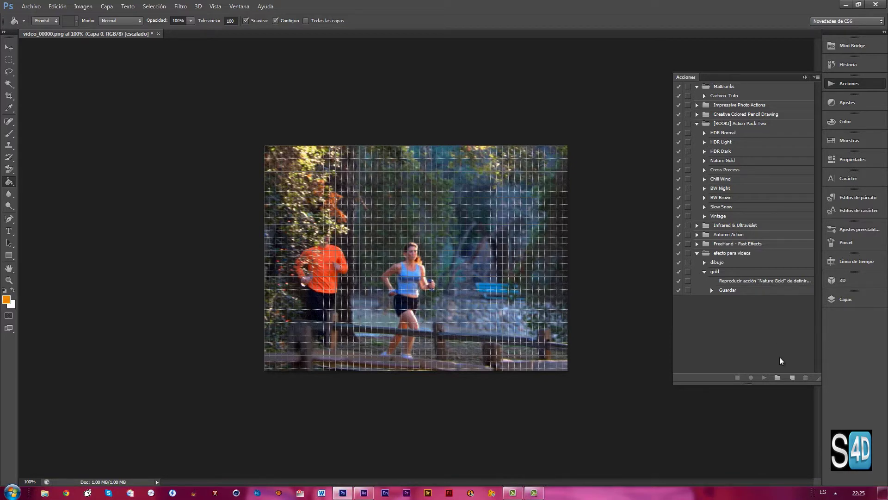
left_click(777, 378)
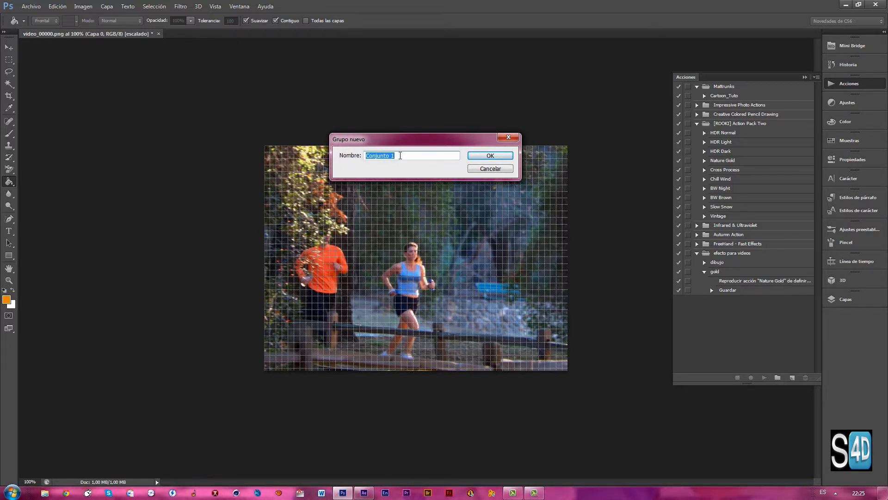
type("Efectos de video")
left_click(489, 158)
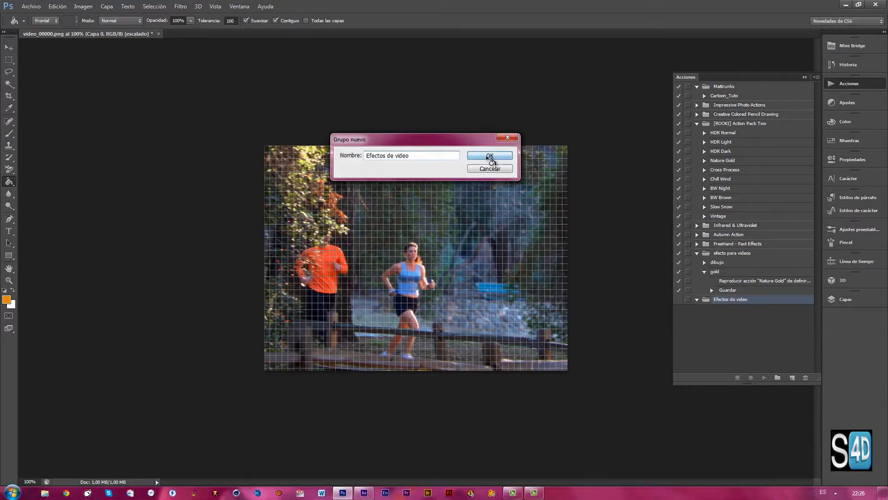
- Delete the old 'efecto para videos' action set
left_click(725, 254)
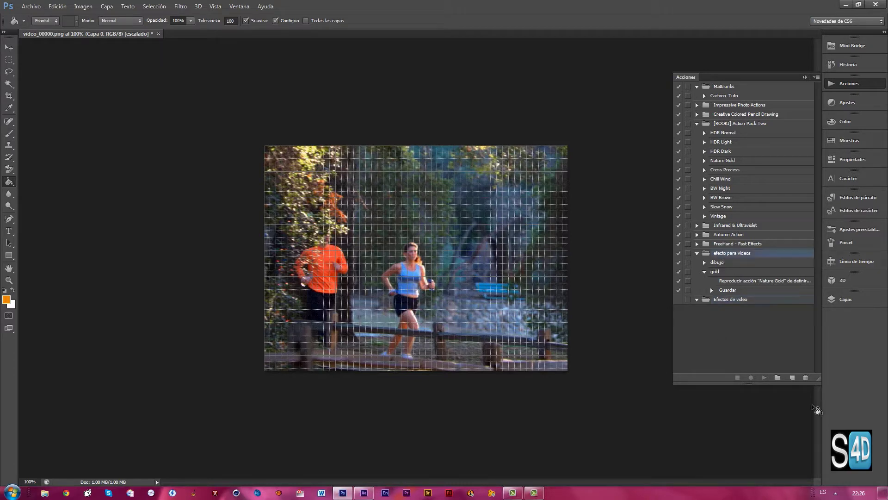
left_click(806, 379)
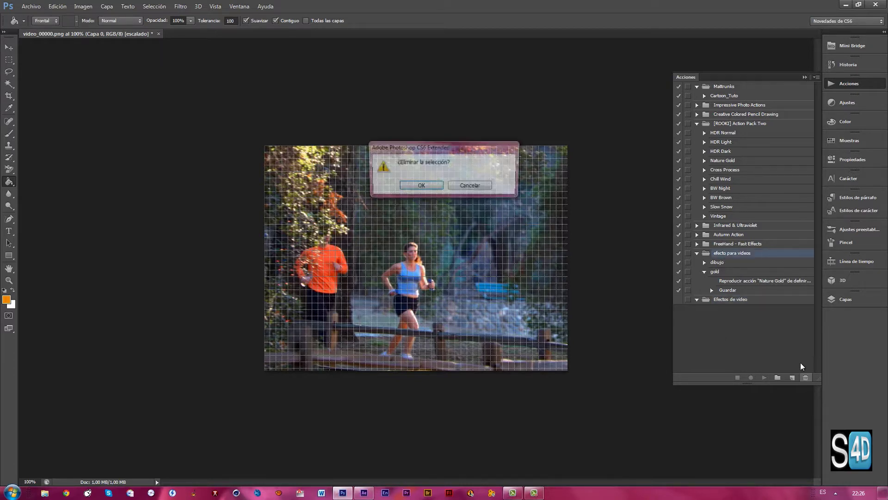
left_click(421, 184)
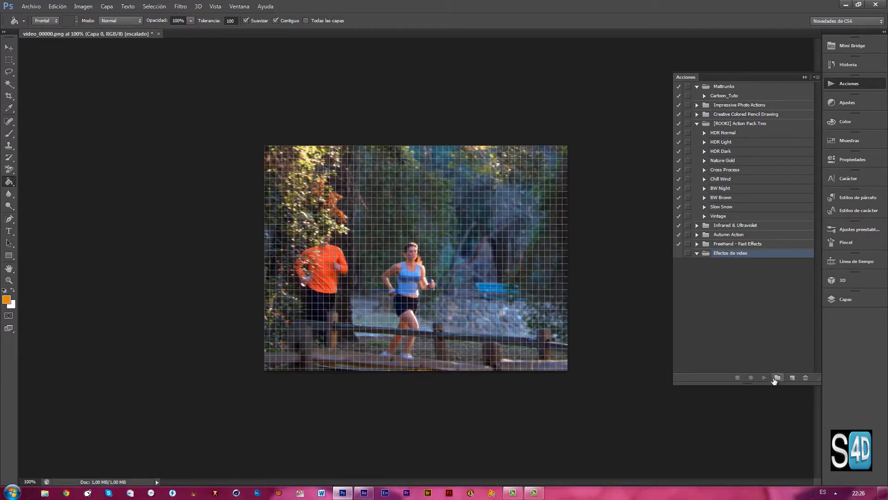
- Begin recording action 'fuego' in the Efectos de video set, then return to the Capas panel
left_click(792, 378)
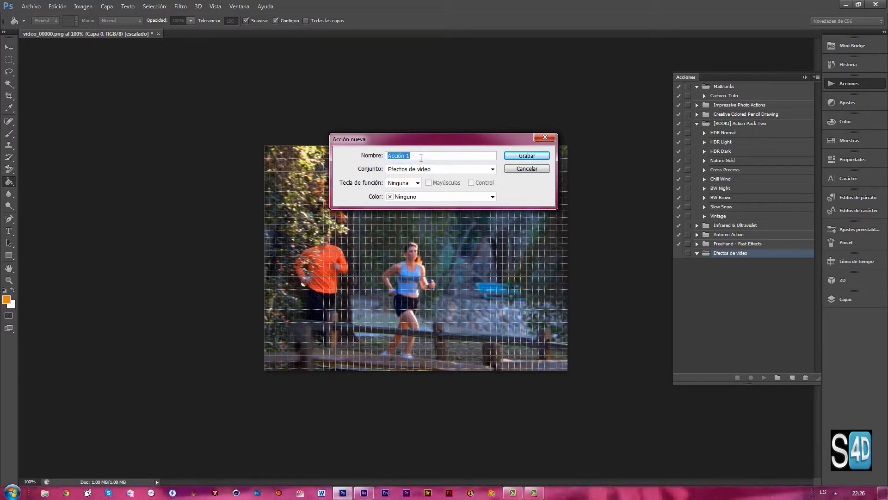
type("fuego")
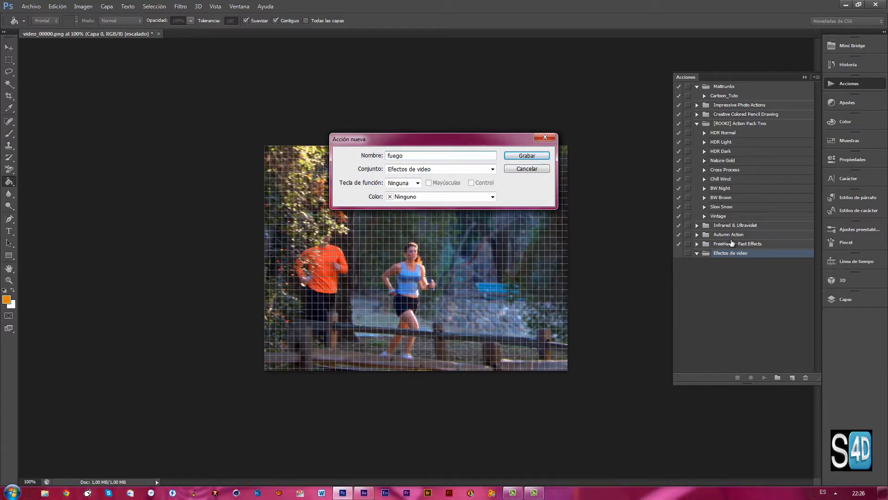
left_click(534, 157)
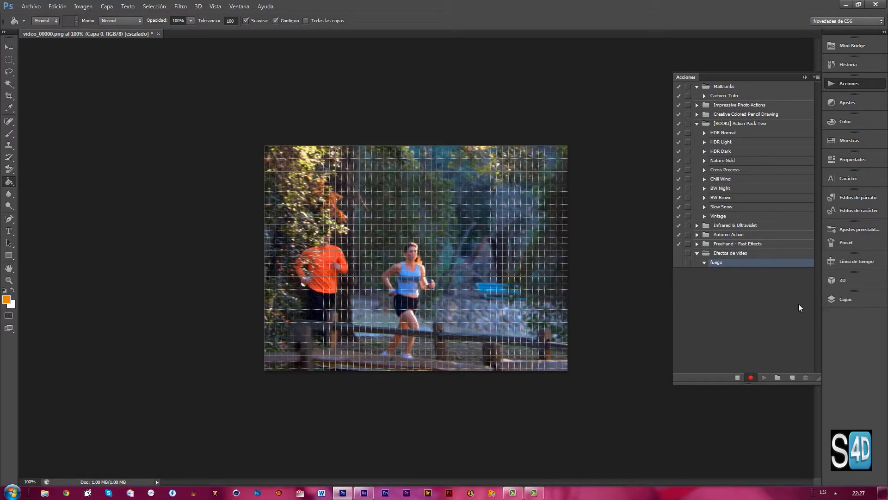
left_click(851, 298)
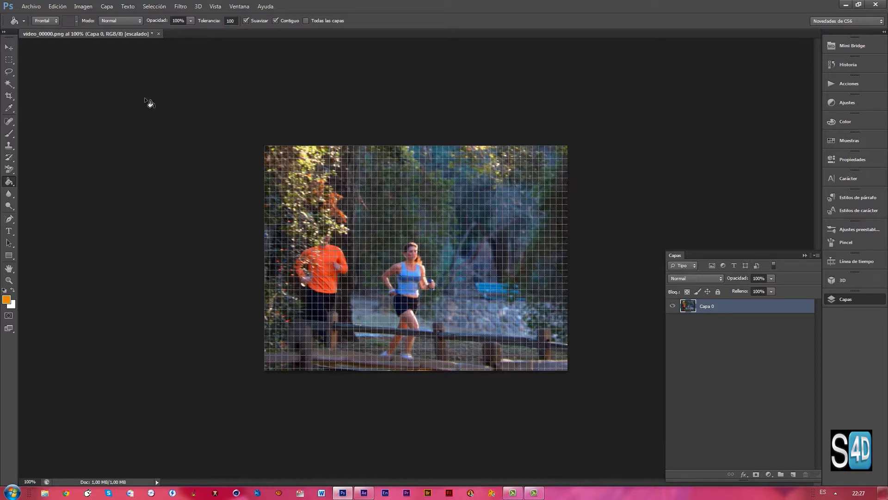
- Desaturate, invert, apply Hallar bordes, then invert again for white edges on black
left_click(106, 6)
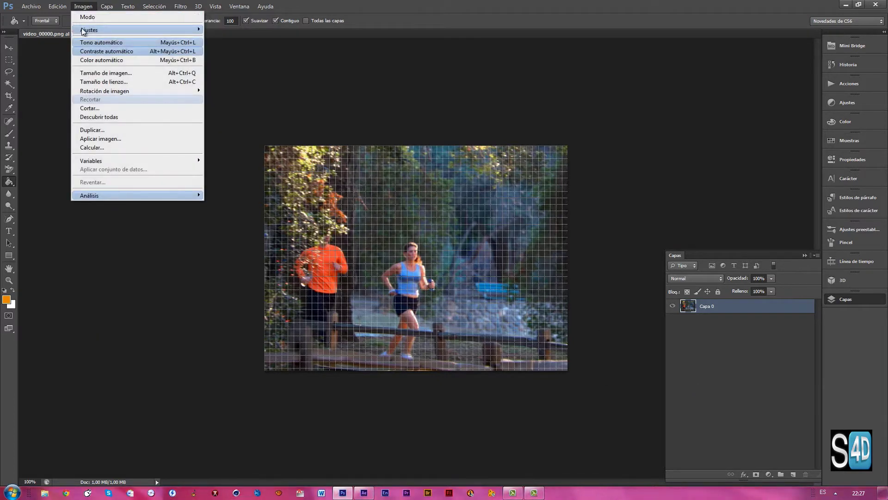
mouse_move(136, 29)
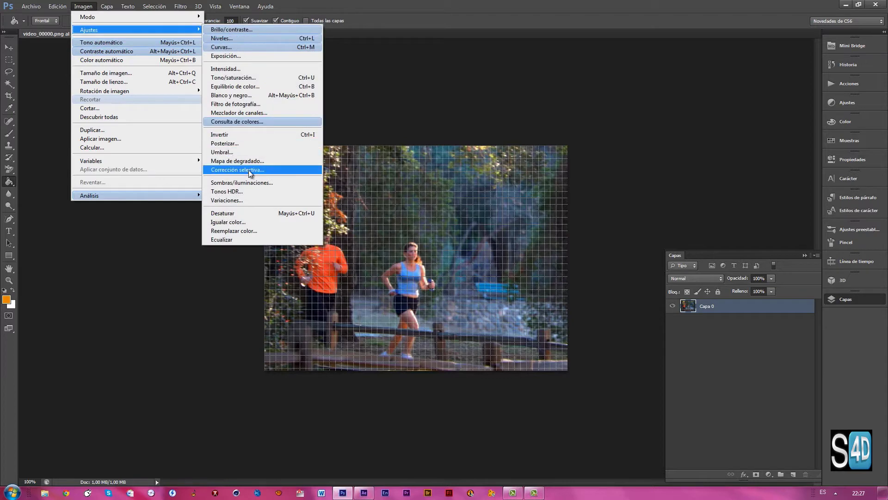
left_click(223, 212)
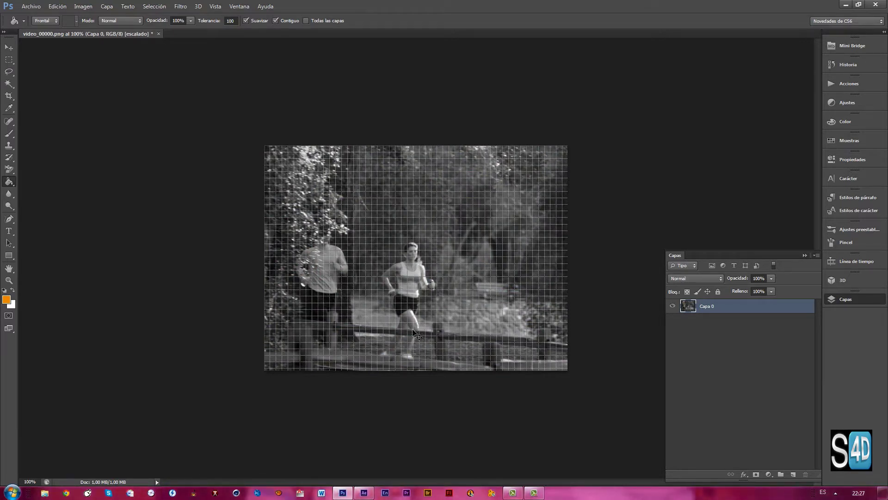
key("ctrl+i")
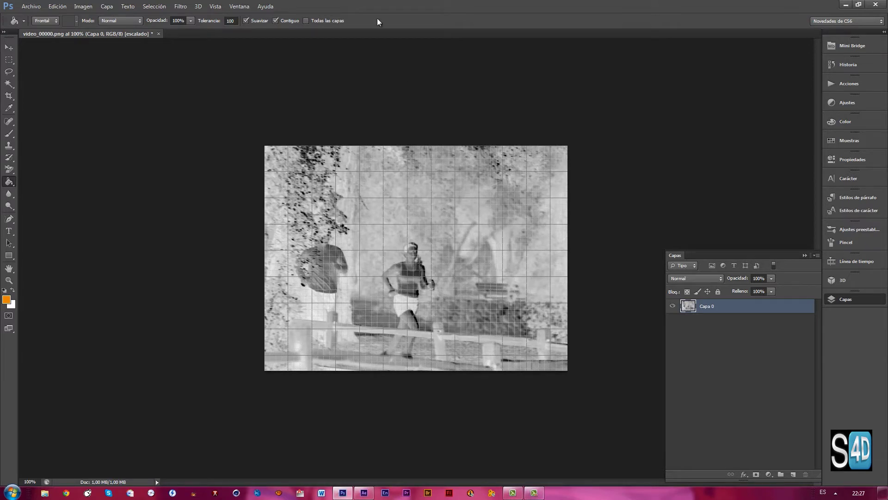
left_click(182, 10)
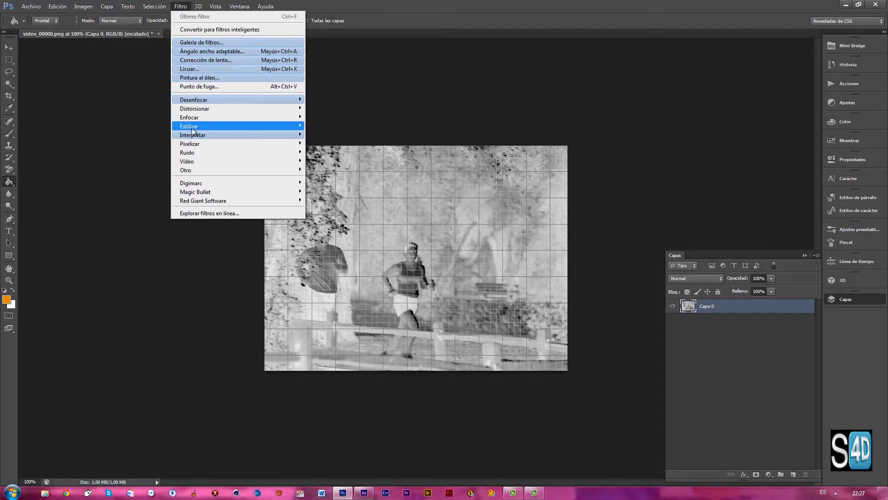
mouse_move(236, 126)
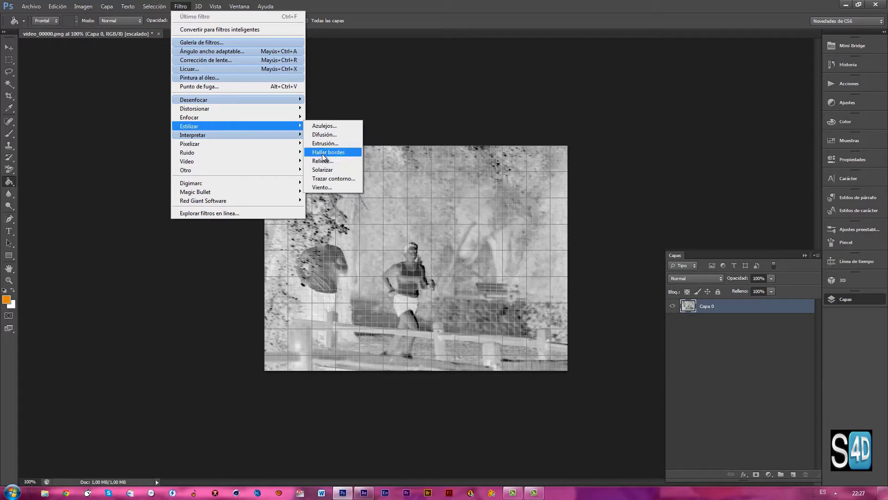
left_click(323, 152)
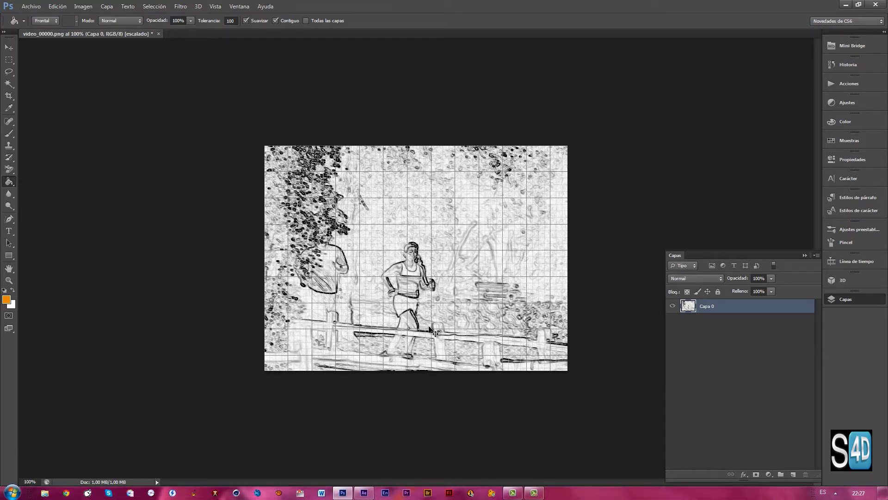
key("ctrl+i")
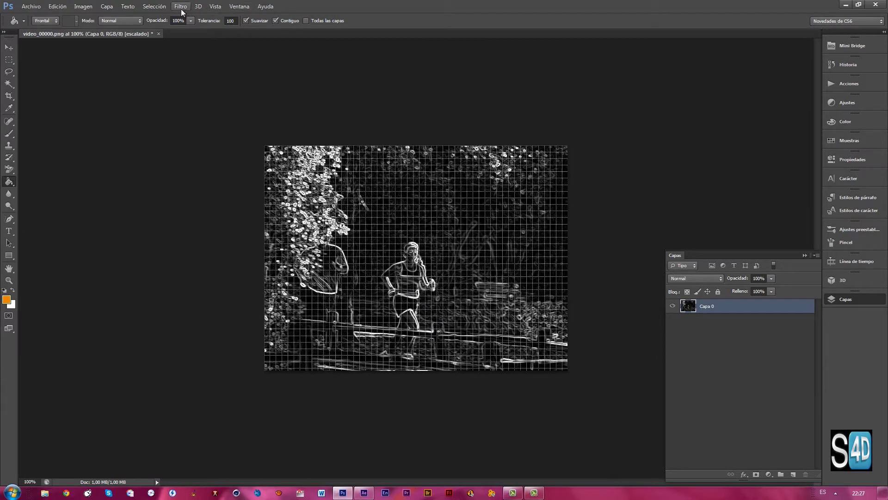
- Hide the grid with Vista > Extras and add the empty layer Capa 1
left_click(219, 8)
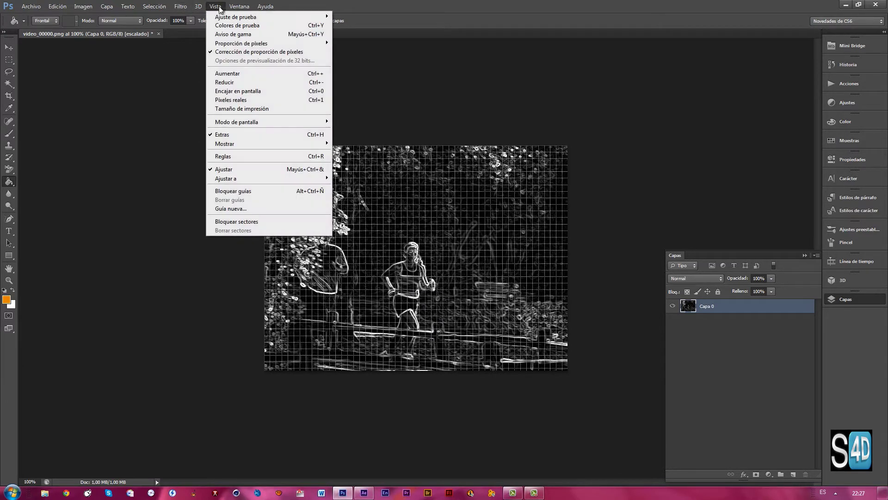
left_click(222, 134)
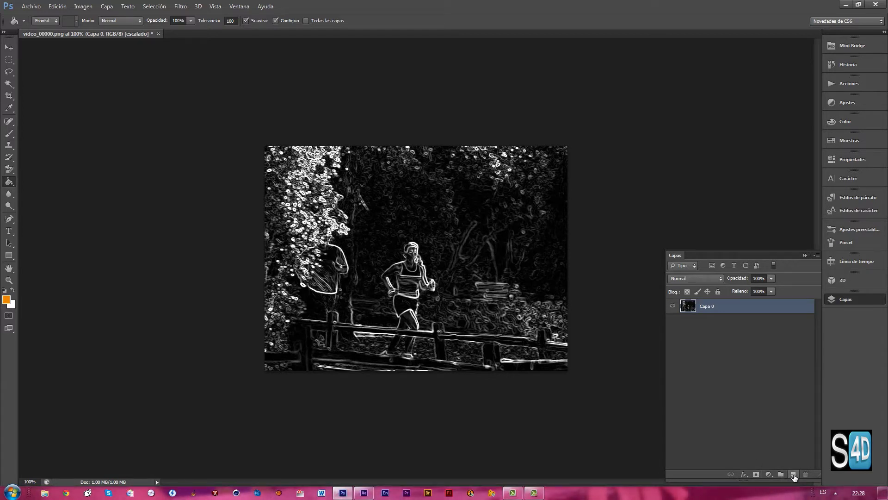
left_click(793, 475)
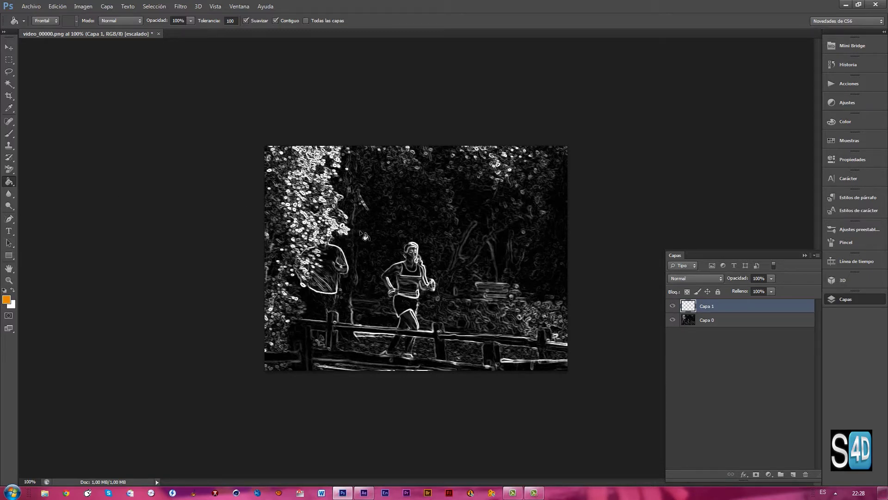
- Fill Capa 1 with orange and, after testing other modes, blend it in Sobreexponer color
left_click(390, 220)
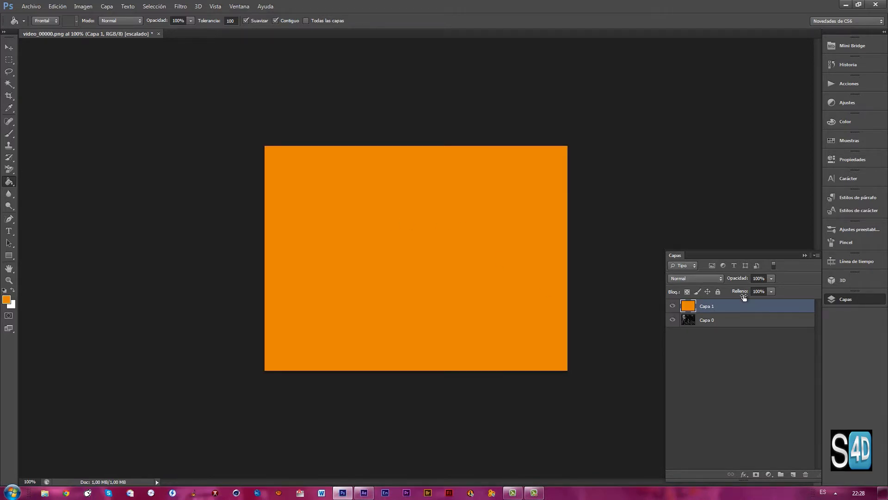
left_click(721, 279)
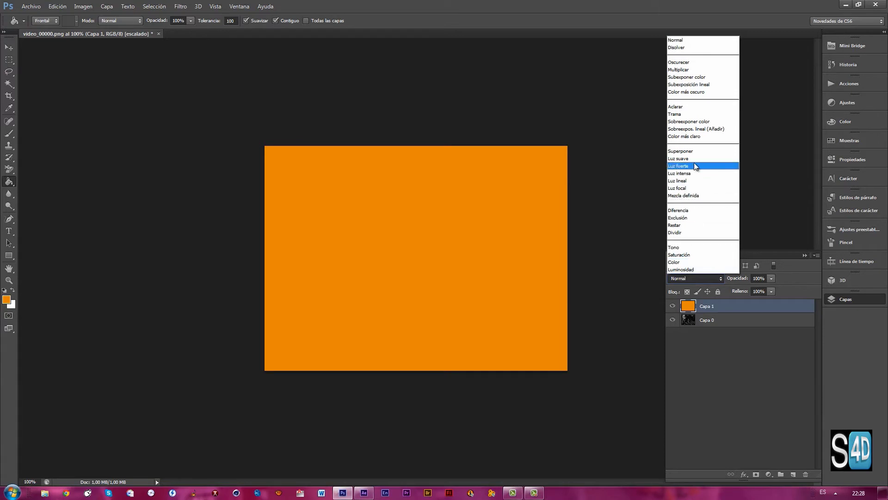
left_click(697, 130)
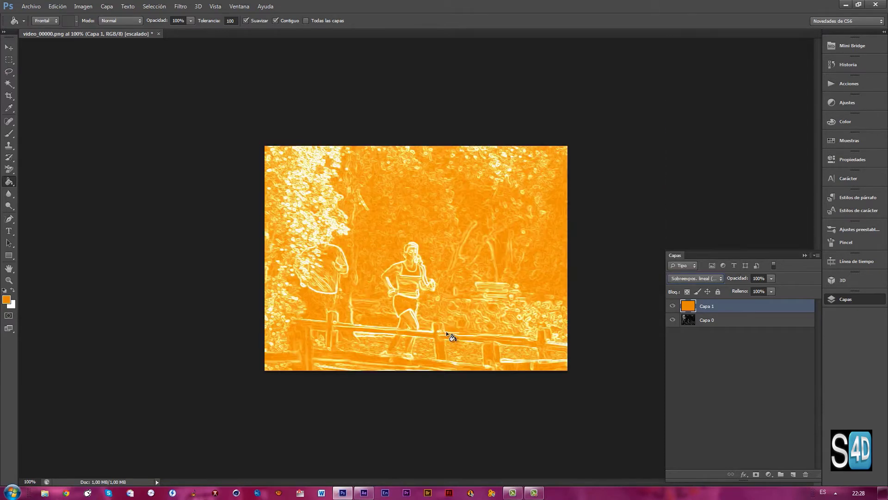
left_click(718, 278)
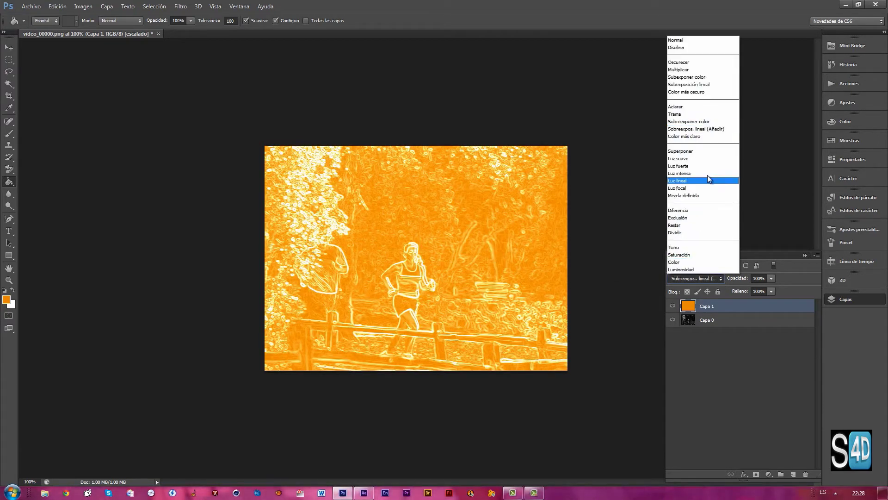
left_click(696, 86)
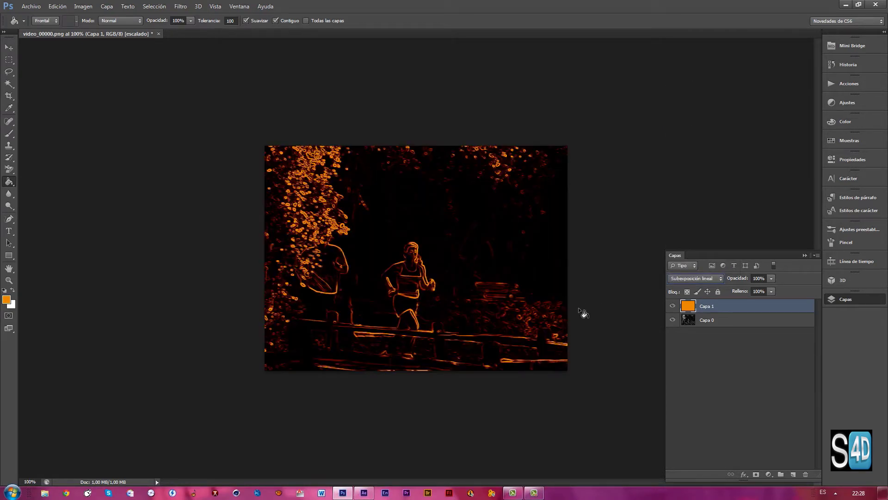
left_click(719, 278)
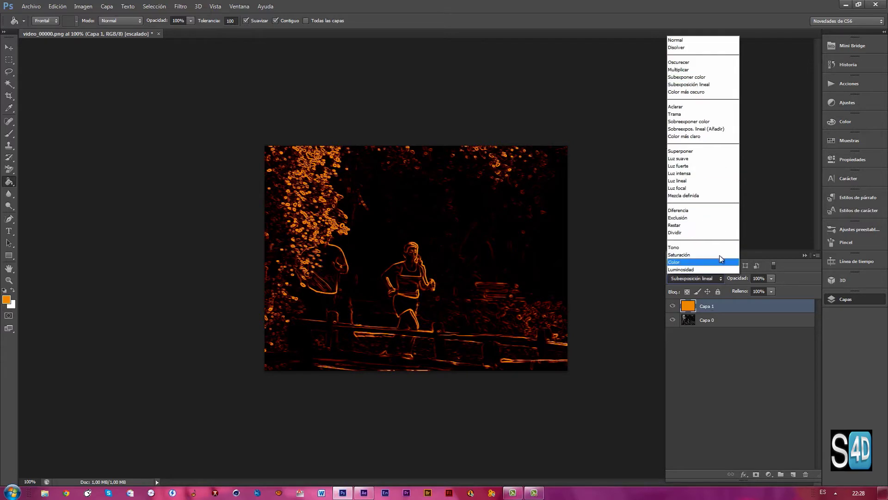
left_click(692, 77)
left_click(721, 278)
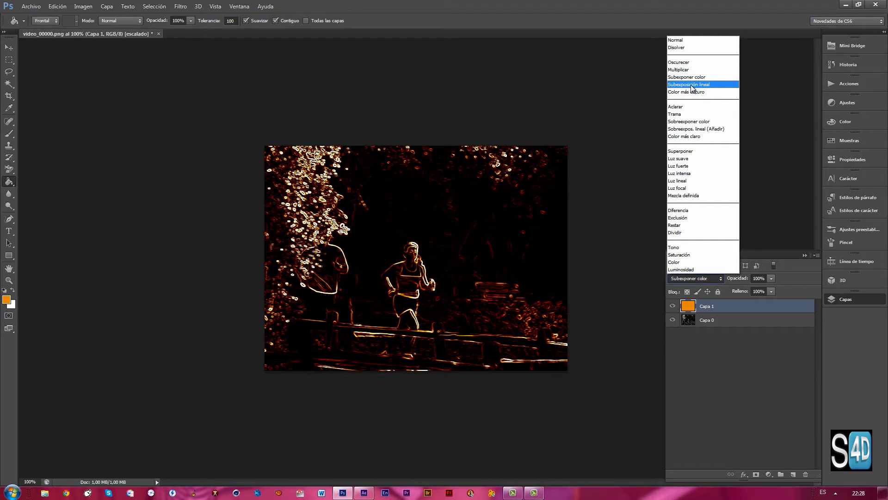
left_click(691, 122)
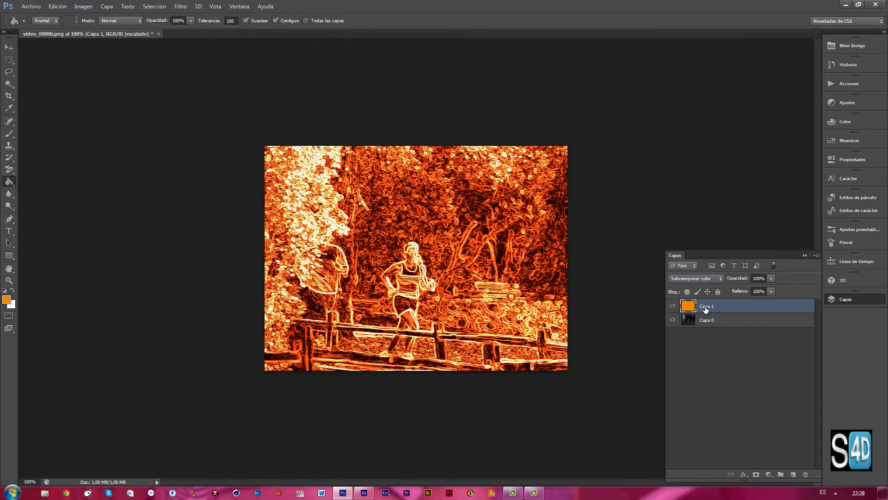
left_click(849, 84)
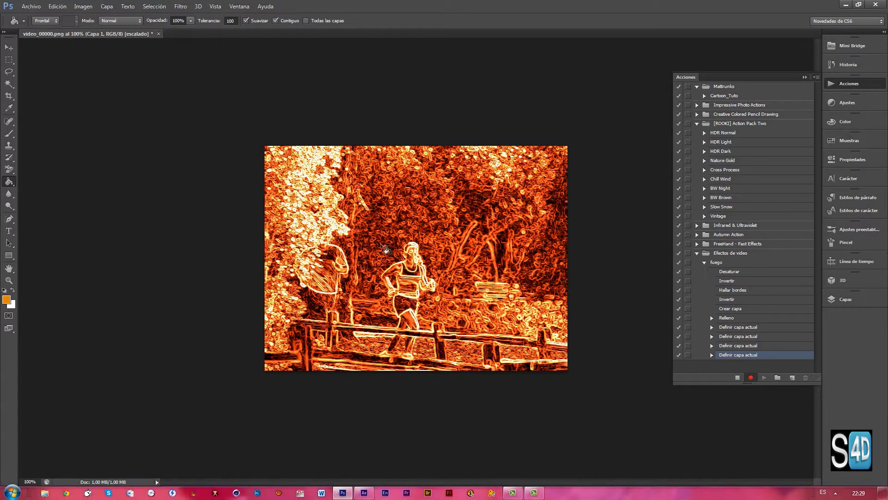
- Save the fiery frame as video_00000.psd in a new psd folder inside carrera, with maximized compatibility
left_click(33, 11)
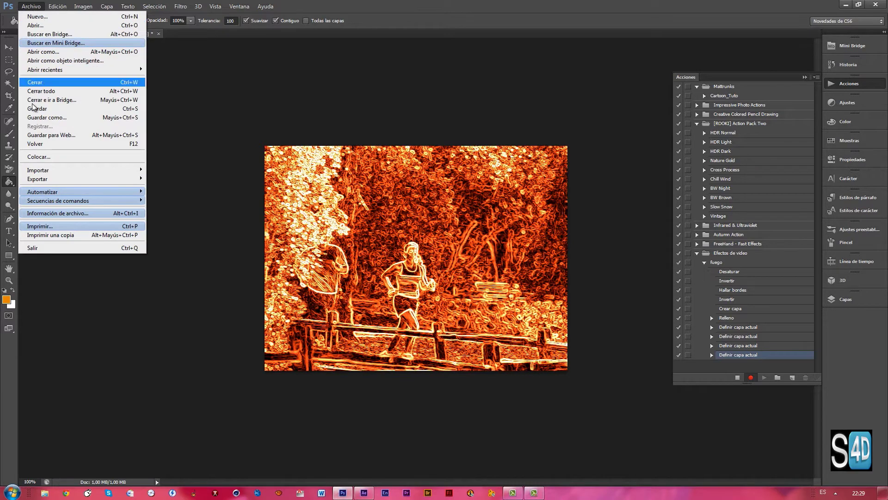
left_click(33, 119)
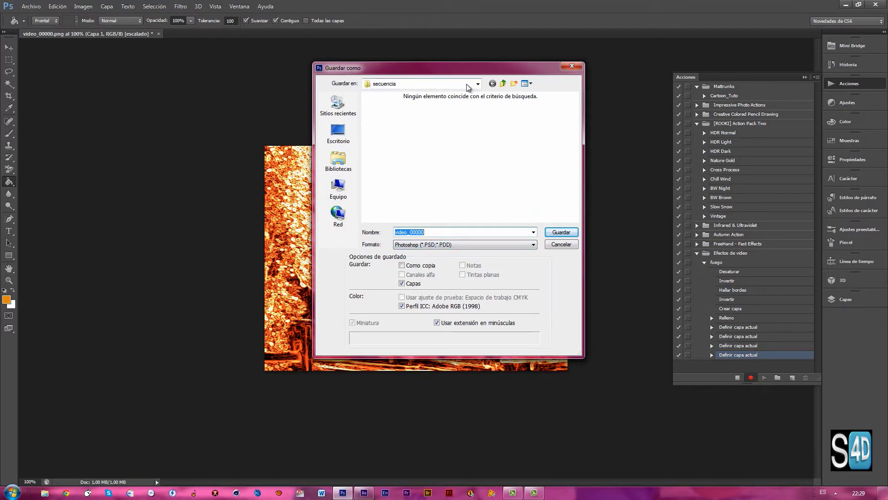
left_click(501, 84)
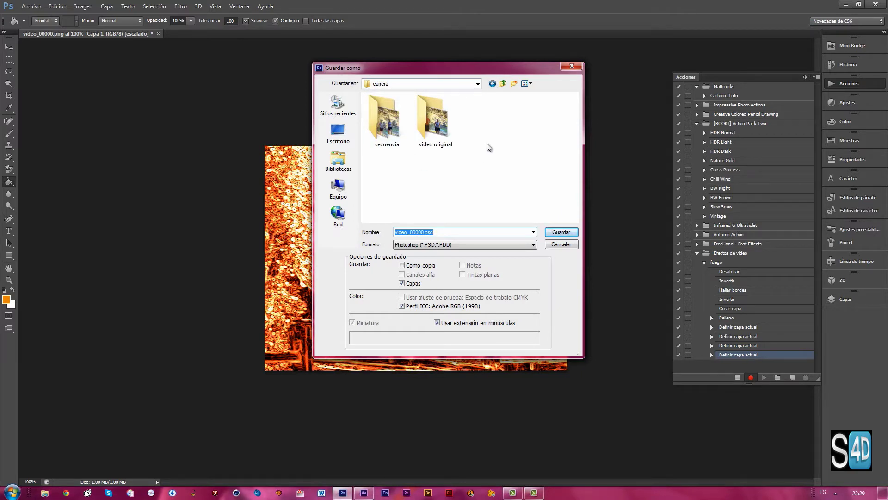
left_click(513, 84)
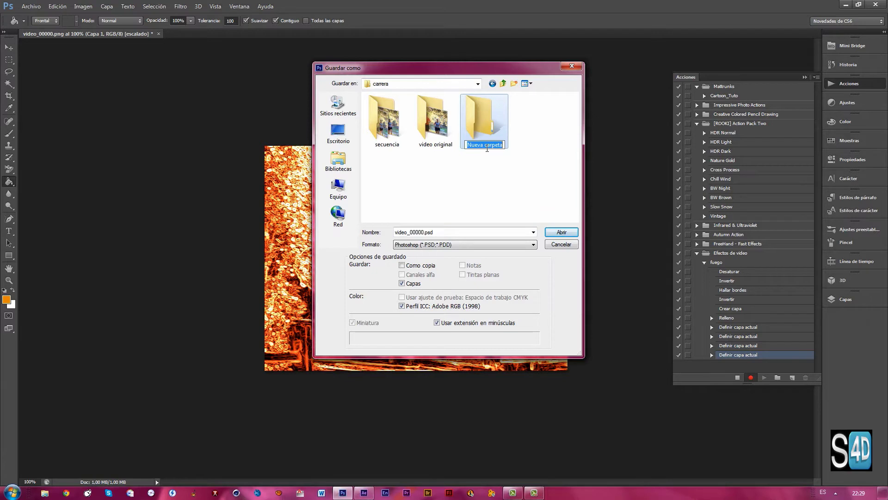
type("pr")
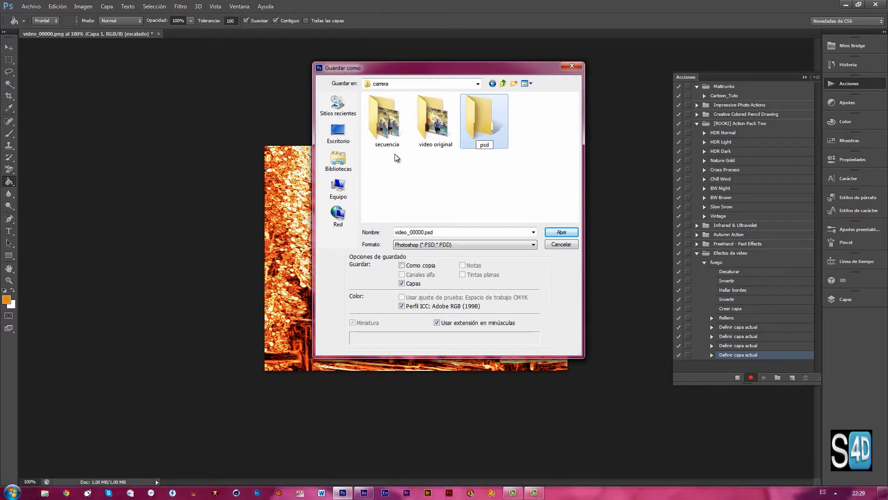
key("Return")
key("Return")
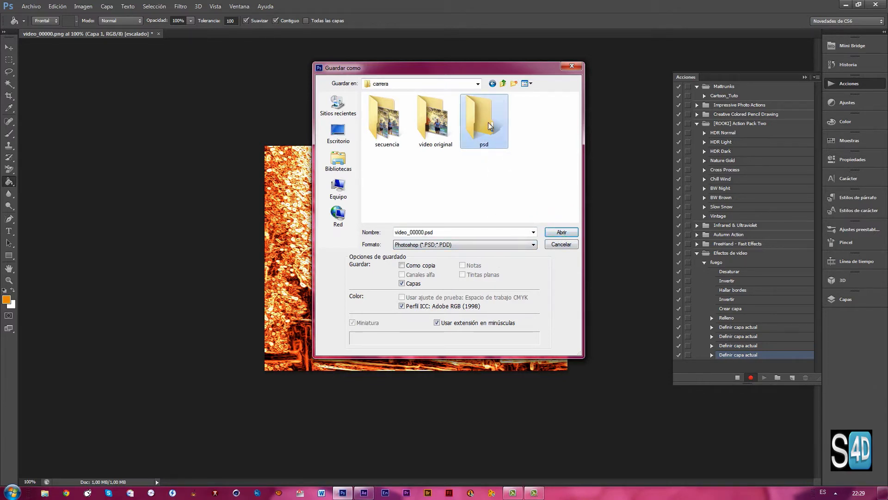
double_click(490, 125)
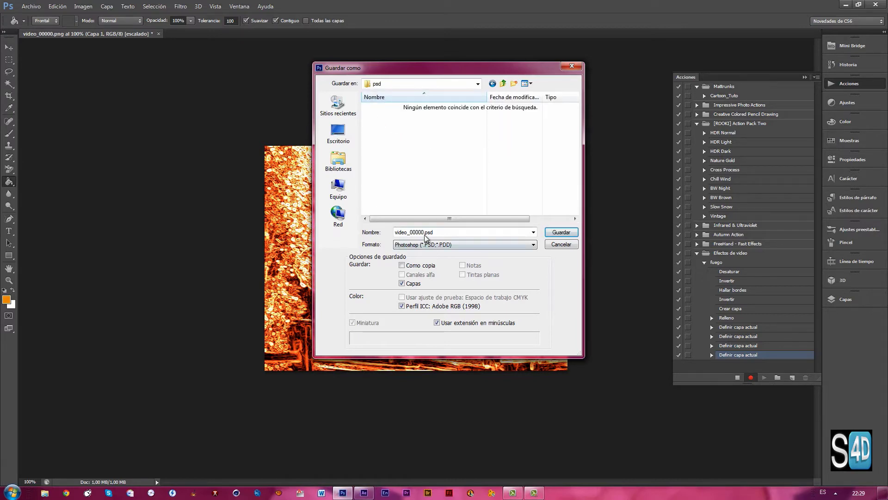
left_click(560, 233)
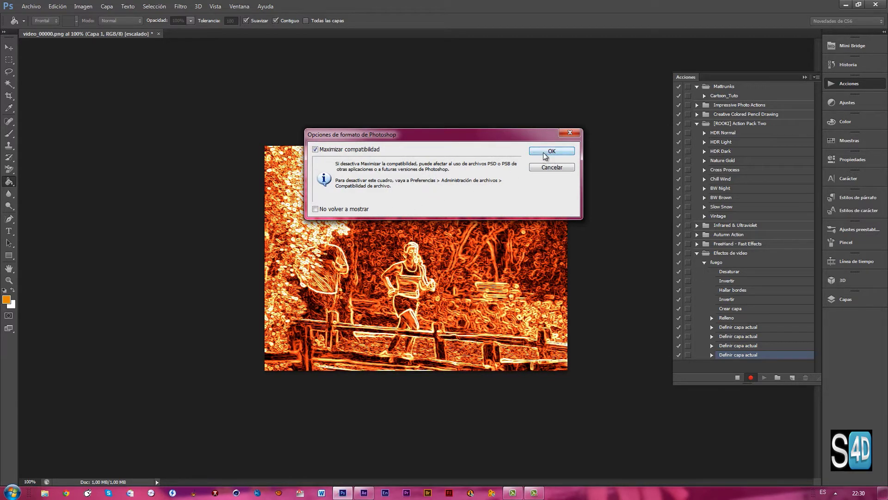
left_click(551, 151)
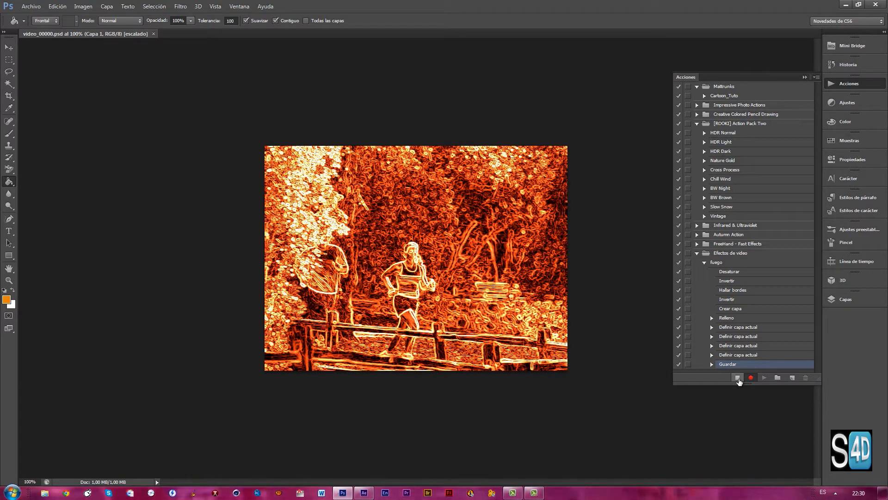
- Stop recording the fuego action, collapse its steps, and close the video_00000 document
left_click(738, 378)
left_click(705, 262)
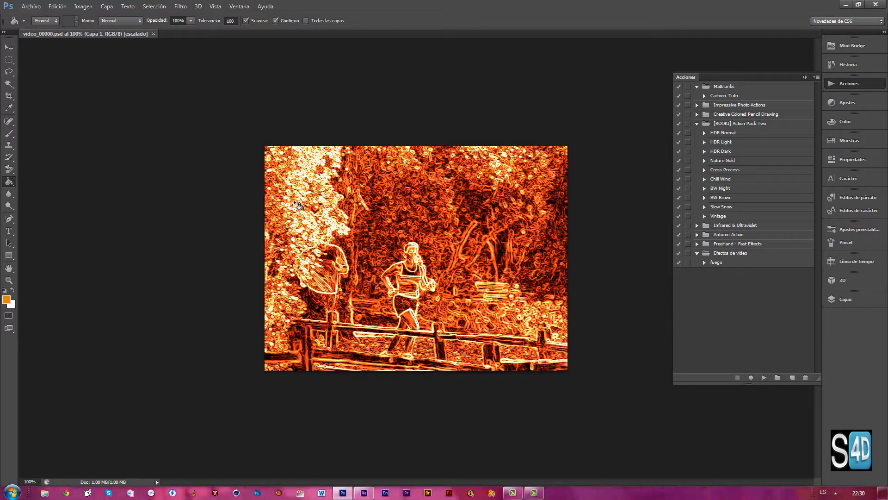
left_click(154, 33)
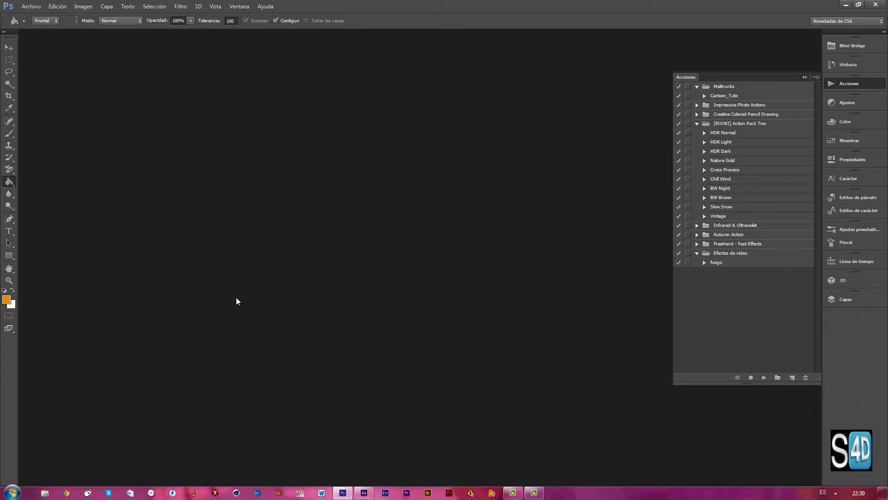
- Open video_00001.png from the secuencia folder, accept the colour profile, and select the fuego action
left_click(31, 6)
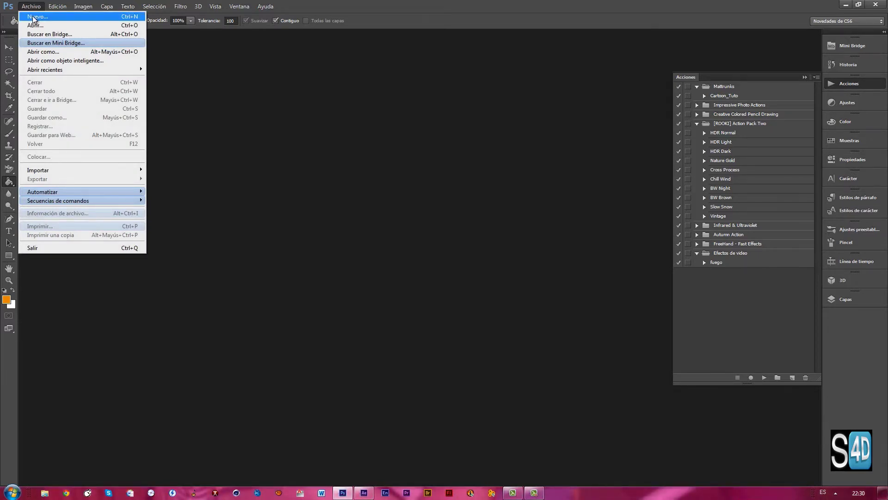
left_click(33, 26)
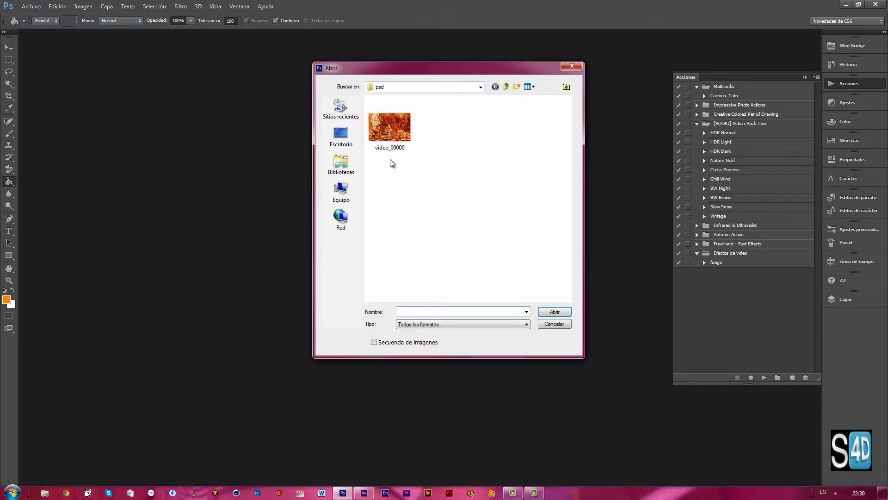
left_click(507, 87)
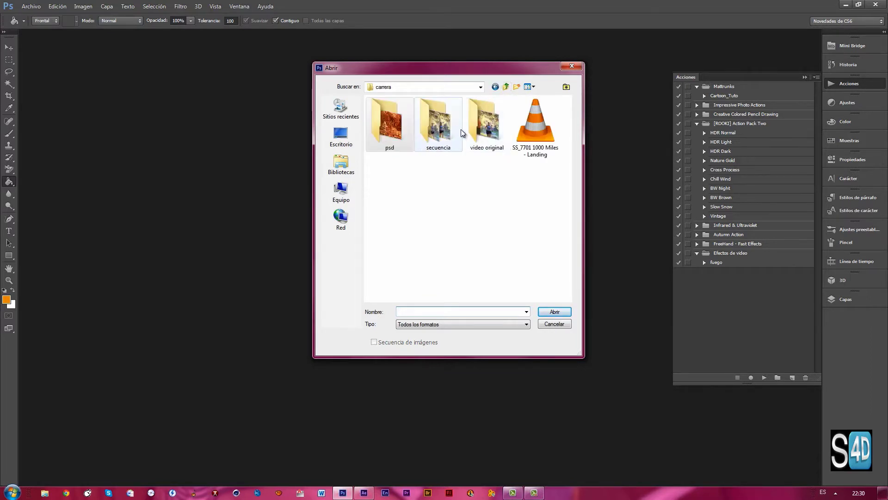
double_click(443, 133)
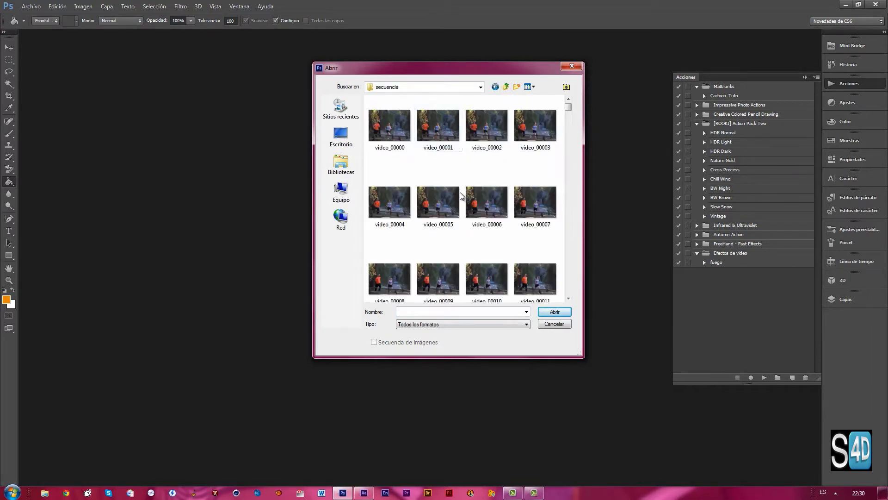
left_click(448, 136)
double_click(448, 136)
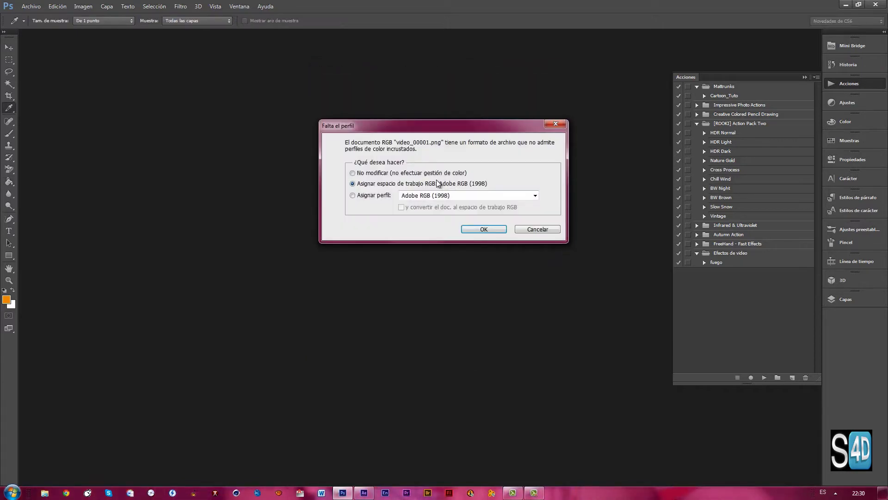
left_click(493, 229)
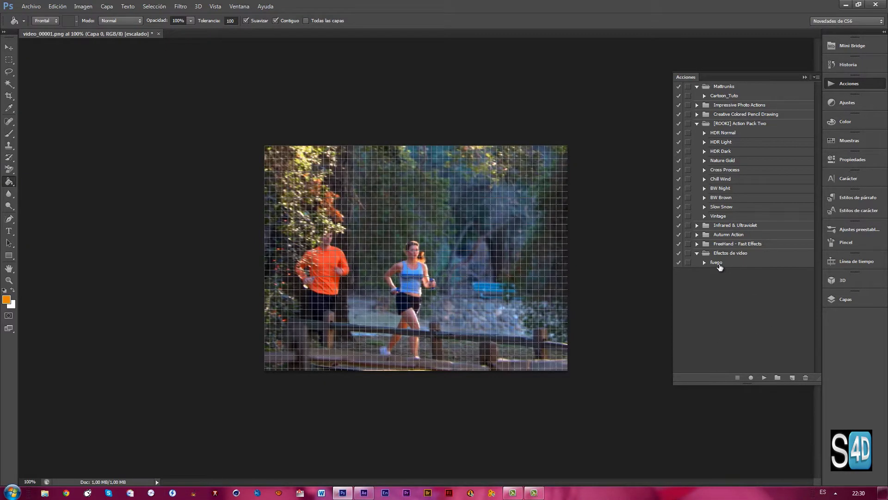
left_click(719, 264)
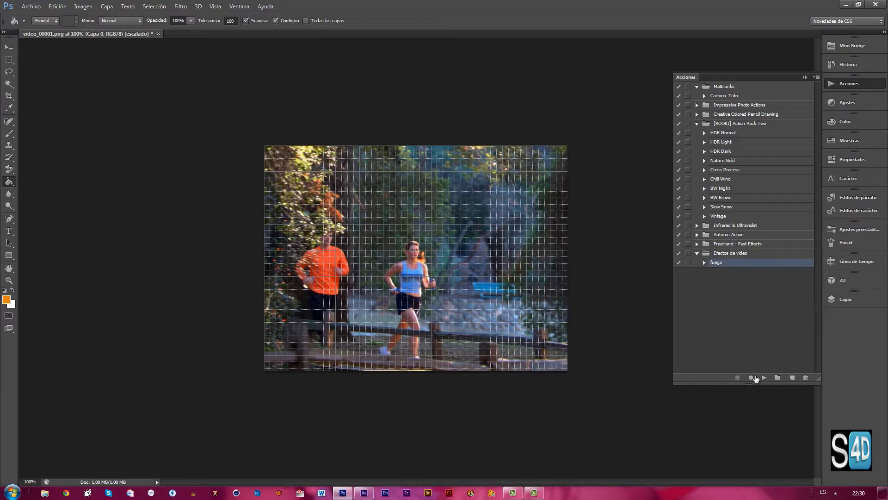
- Run fuego on video_00001 and check the psd folder for its saved PSD
left_click(764, 379)
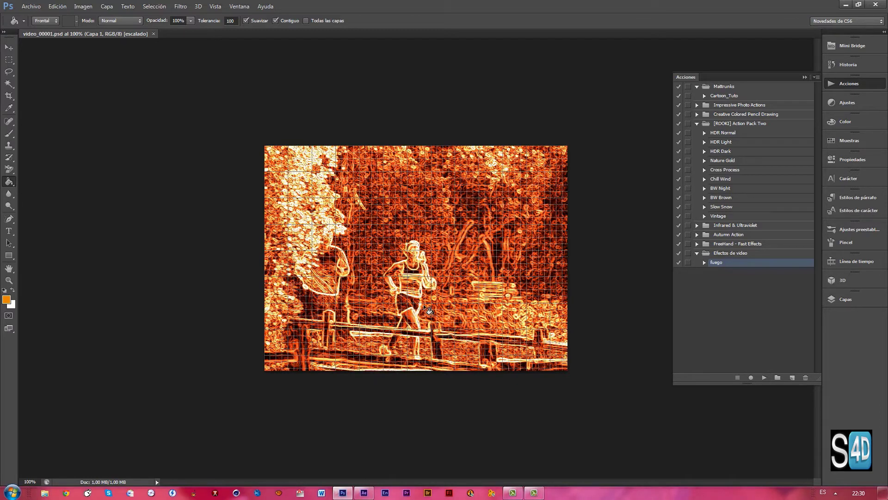
left_click(31, 7)
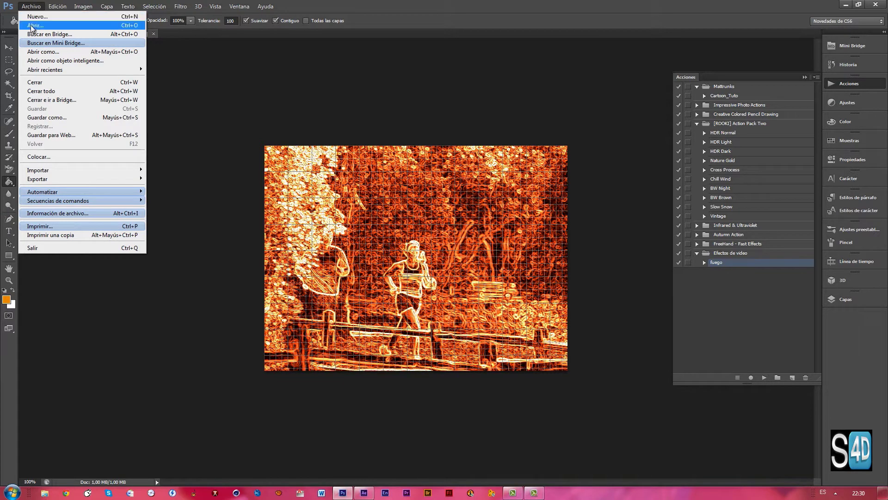
left_click(32, 27)
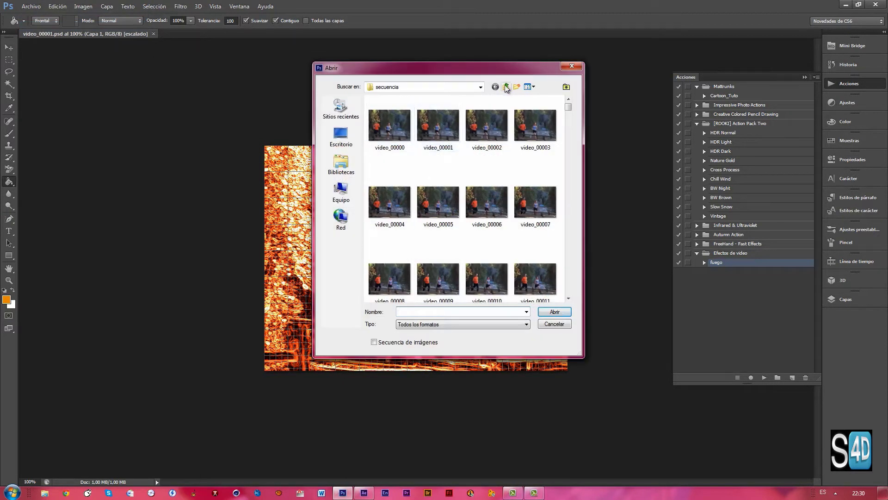
left_click(507, 88)
double_click(399, 137)
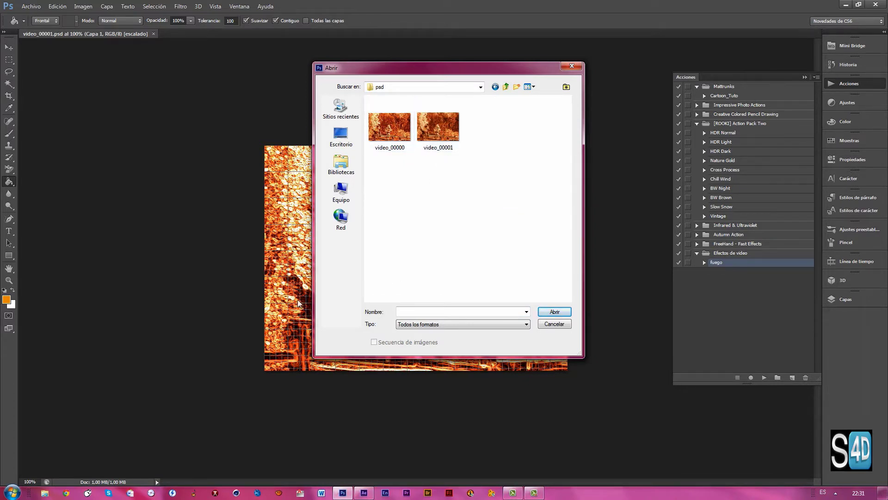
- Browse the secuencia folder's frames, then cancel the Open dialog
left_click(504, 90)
double_click(451, 119)
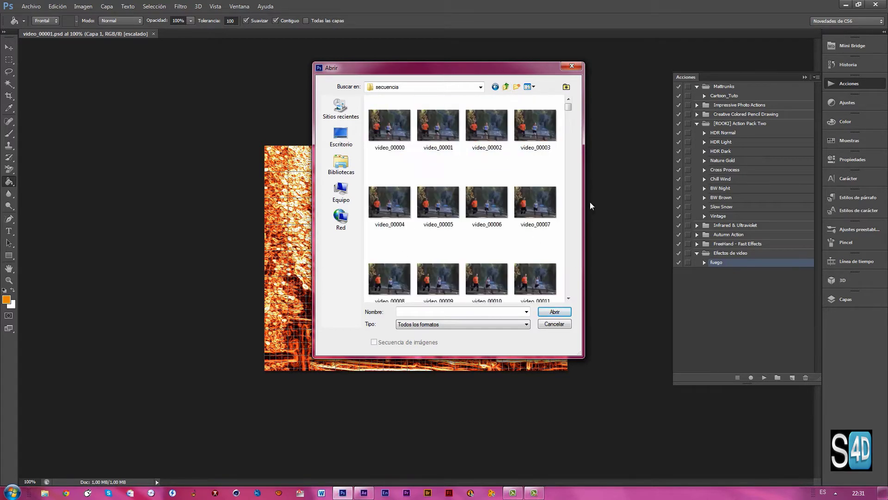
mouse_move(568, 106)
left_mouse_down()
mouse_move(591, 266)
mouse_move(563, 149)
left_mouse_up()
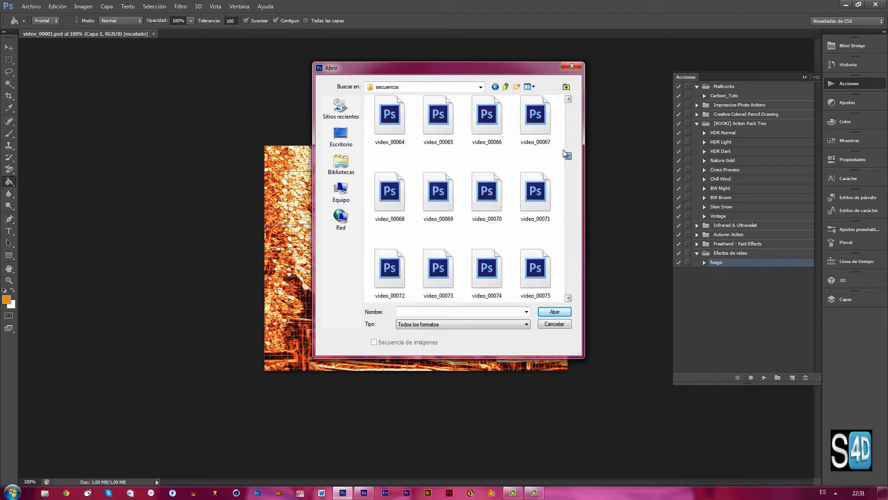
left_click(574, 65)
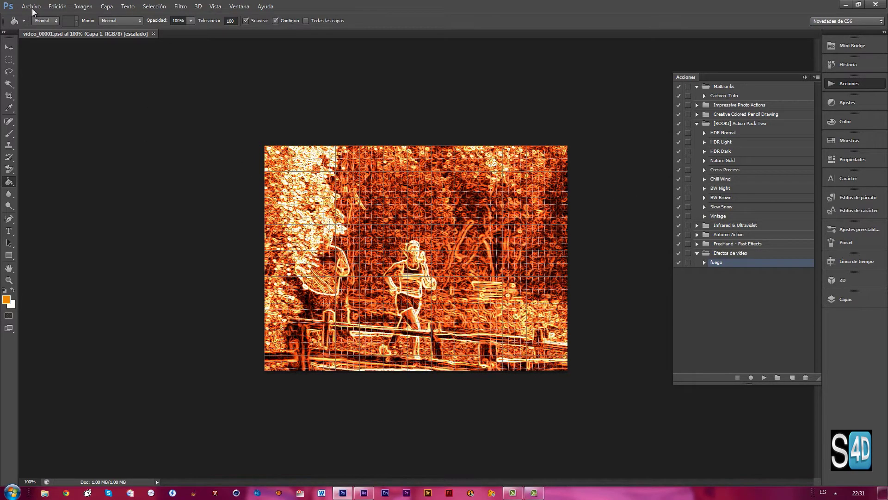
- Set the Batch source to the carrera\secuencia folder, keeping file-open option dialogs suppressed
left_click(33, 10)
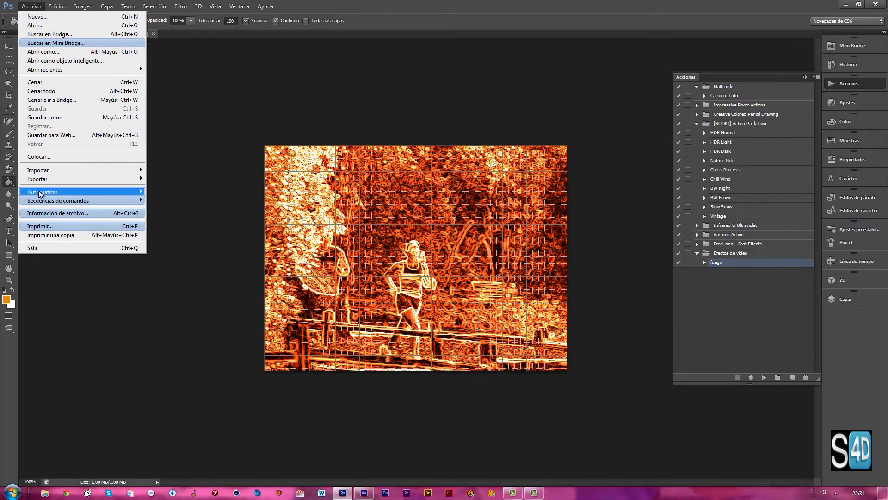
mouse_move(43, 192)
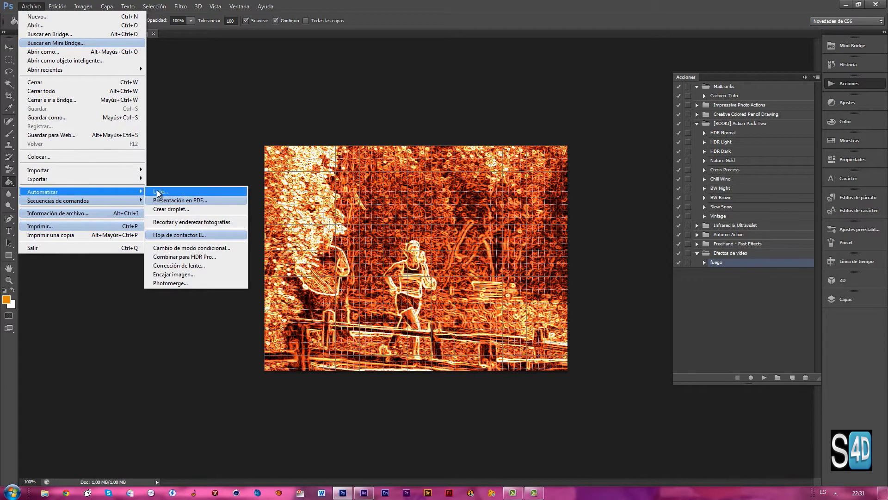
left_click(158, 192)
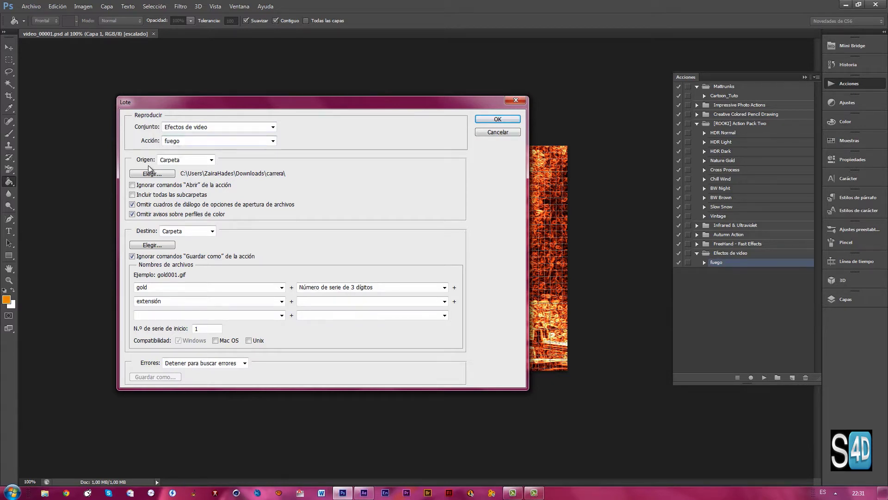
left_click(211, 160)
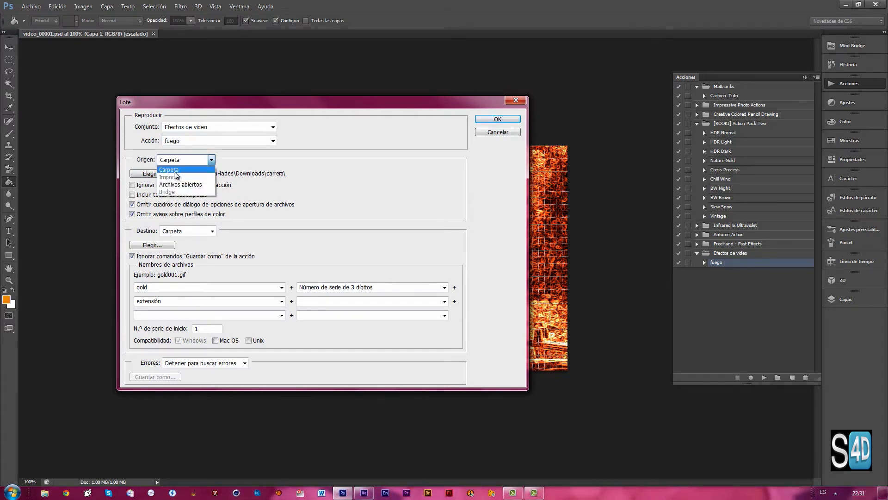
left_click(176, 170)
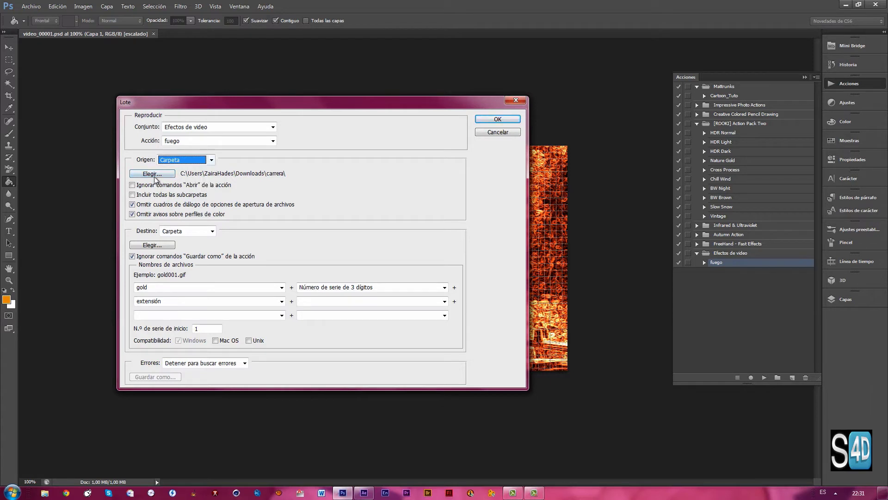
left_click(155, 175)
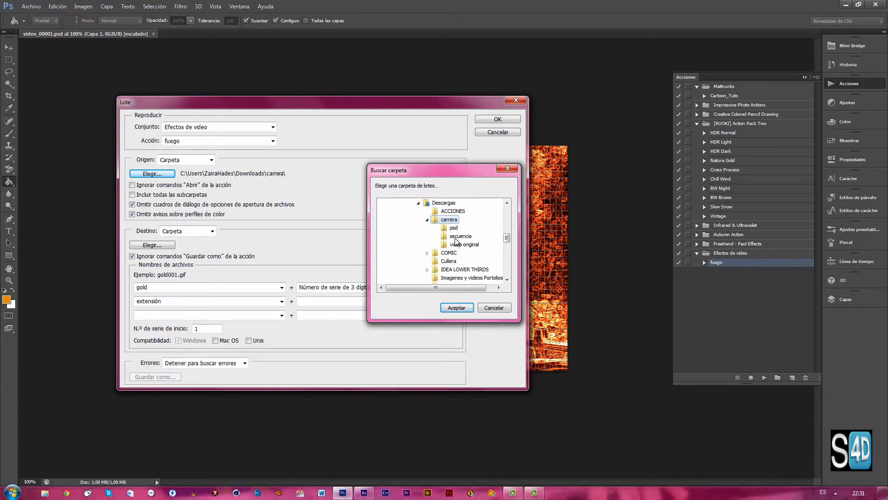
left_click(458, 238)
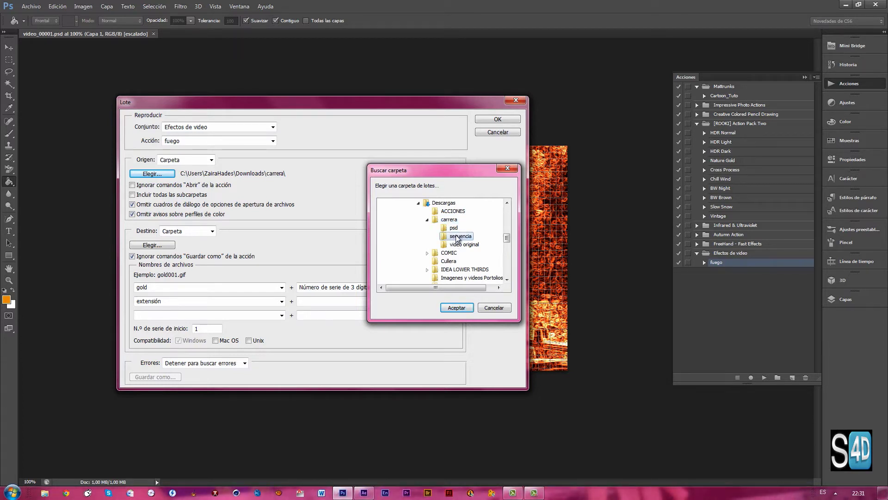
left_click(456, 307)
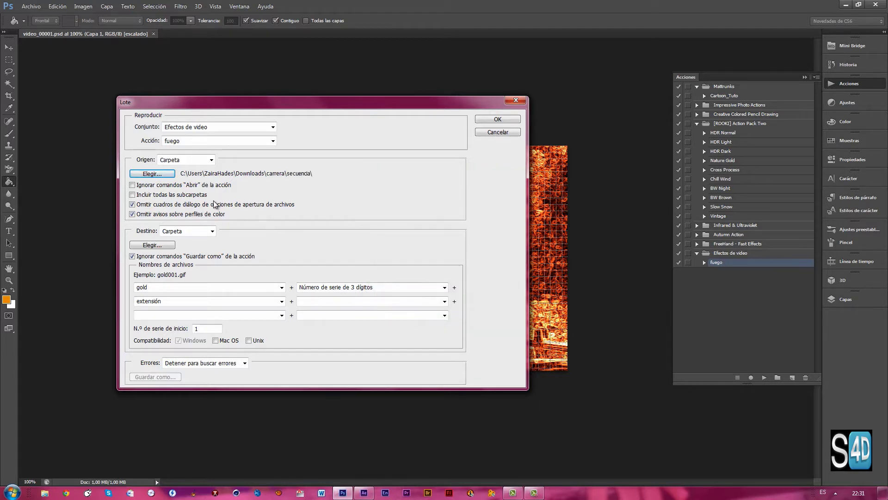
left_click(132, 205)
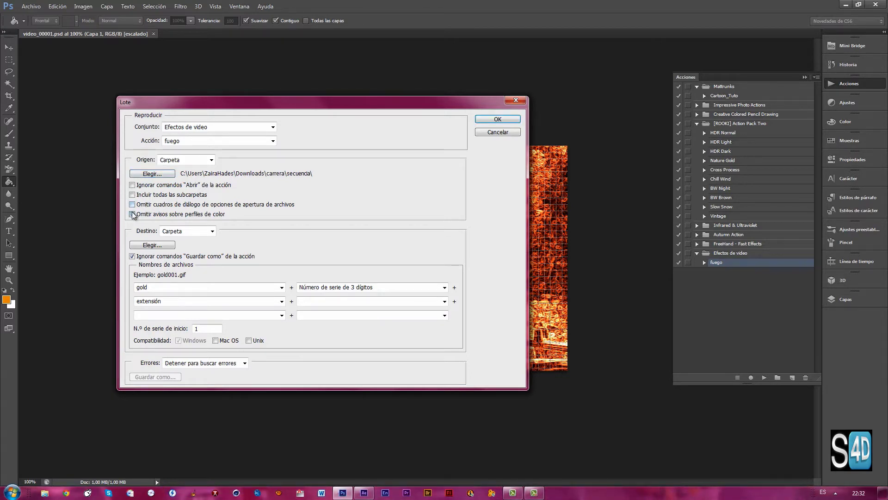
left_click(132, 204)
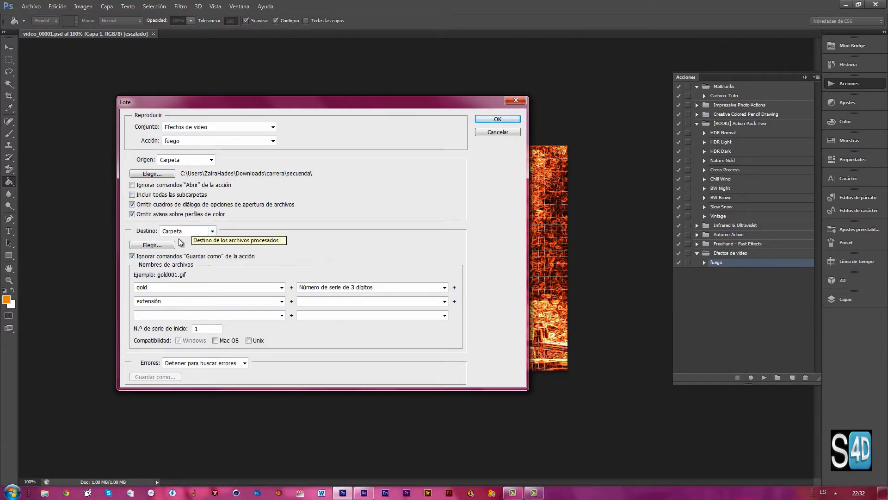
- Set the batch destination to Descargas\carrera\psd and override the action's Save As commands
left_click(212, 232)
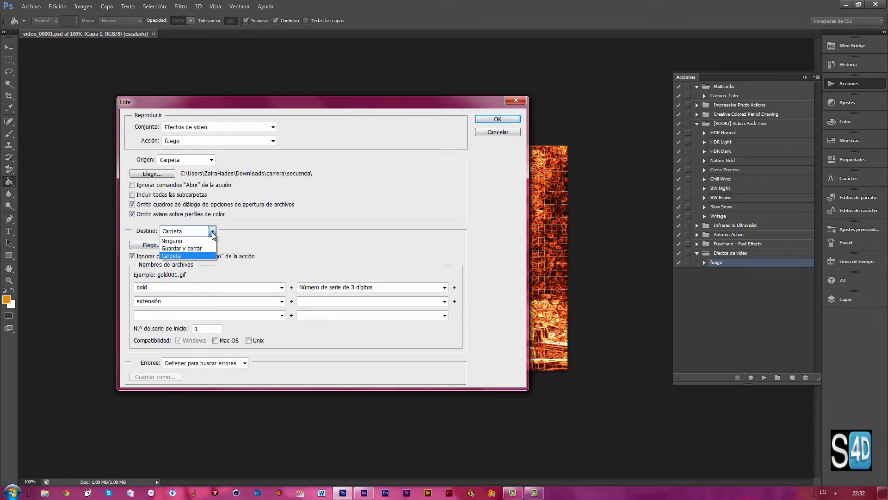
left_click(180, 256)
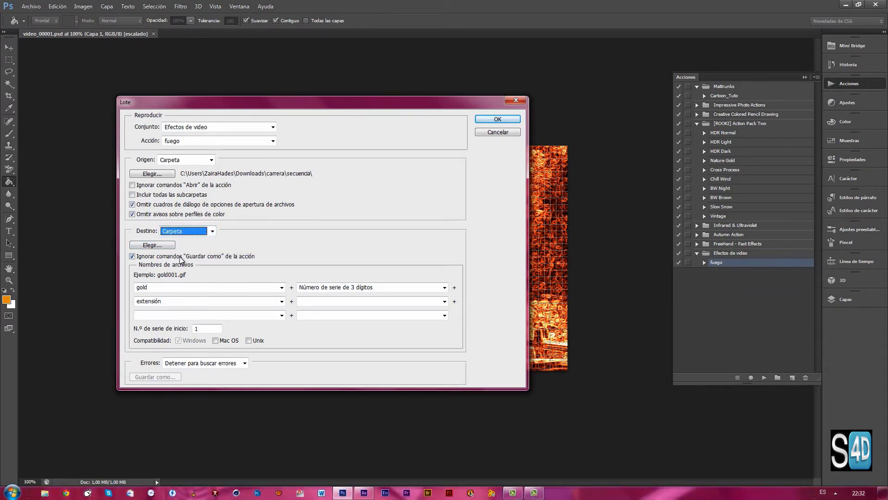
left_click(156, 245)
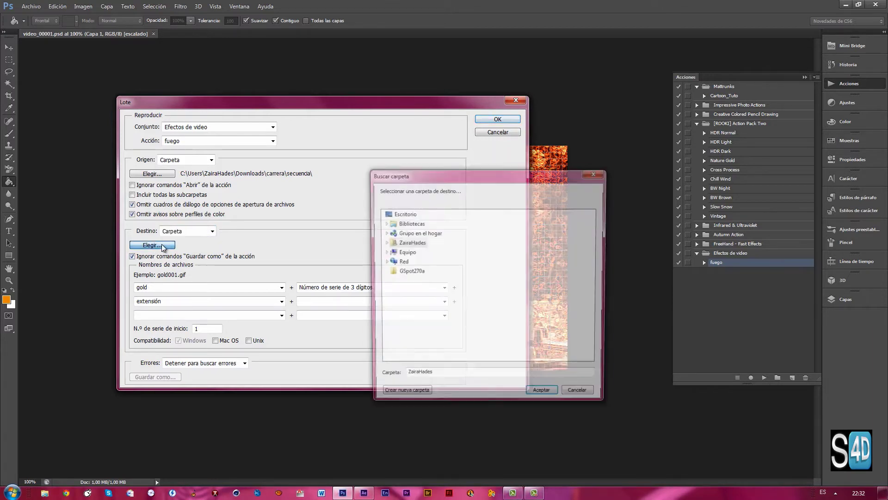
double_click(413, 243)
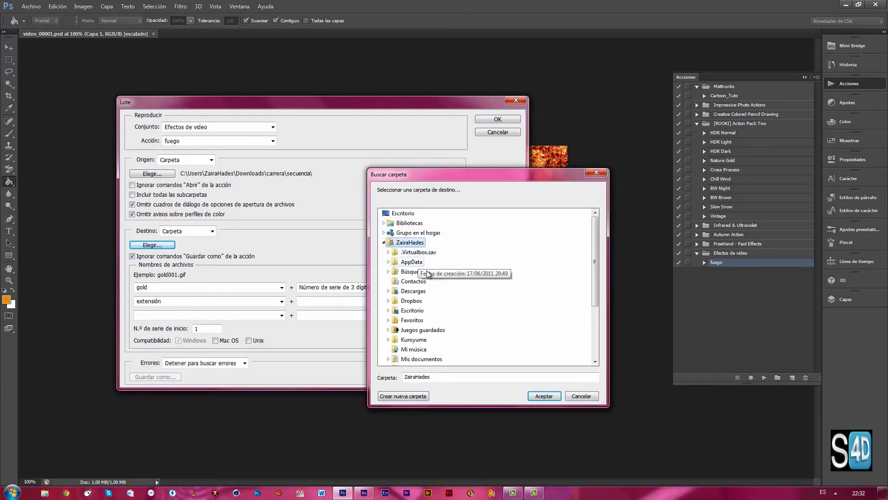
double_click(414, 291)
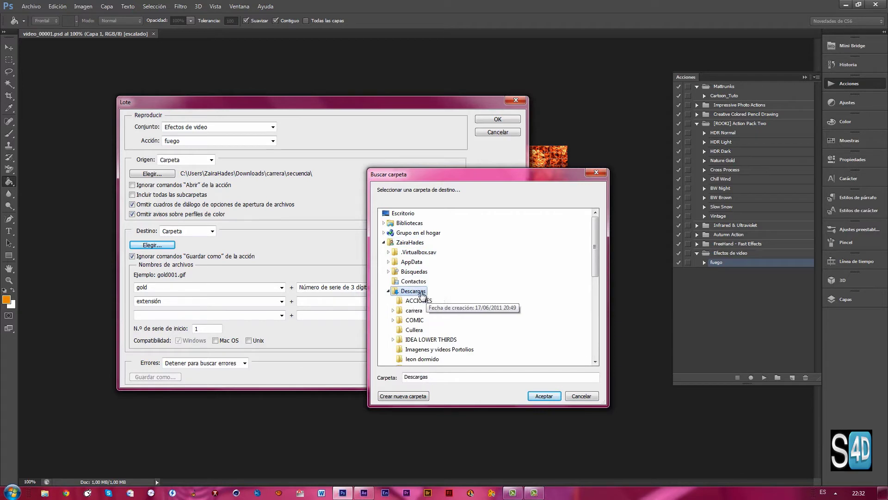
double_click(414, 311)
scroll(440, 323, "down", 1)
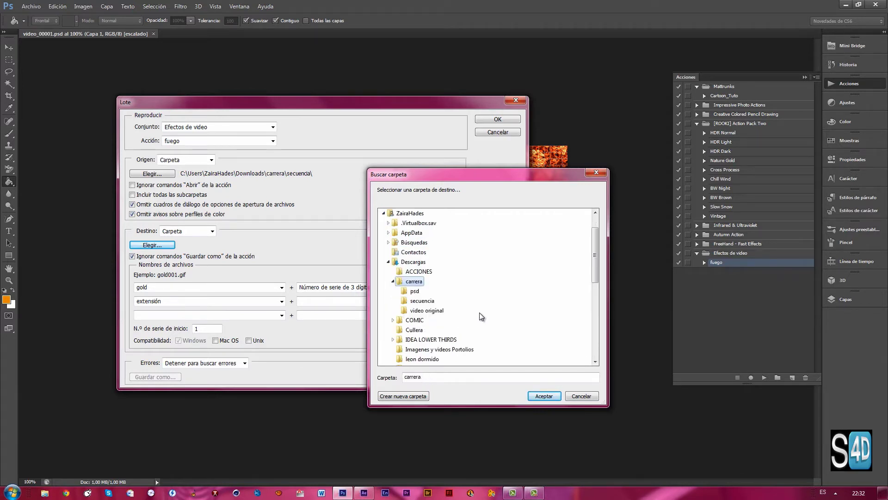
left_click(415, 291)
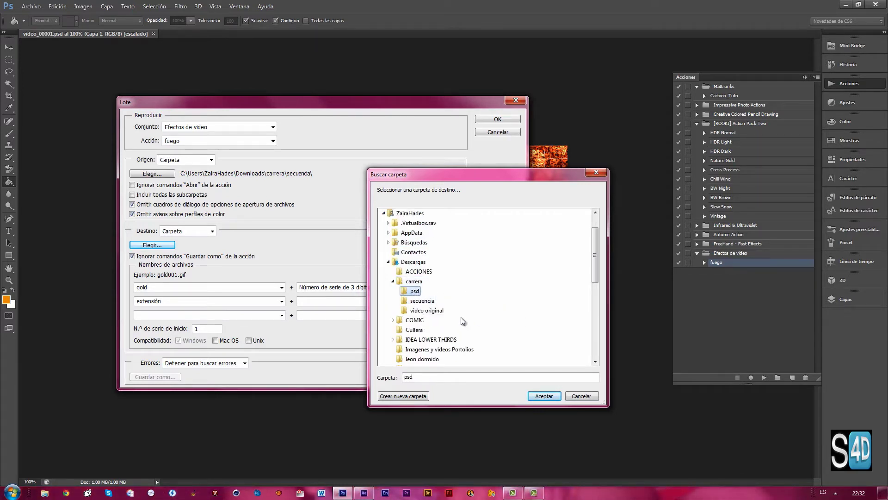
scroll(464, 324, "down", 1)
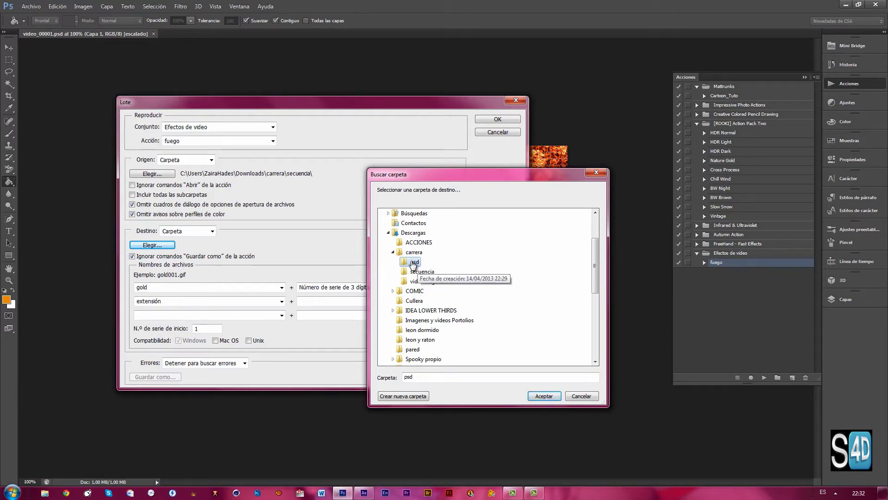
left_click(543, 398)
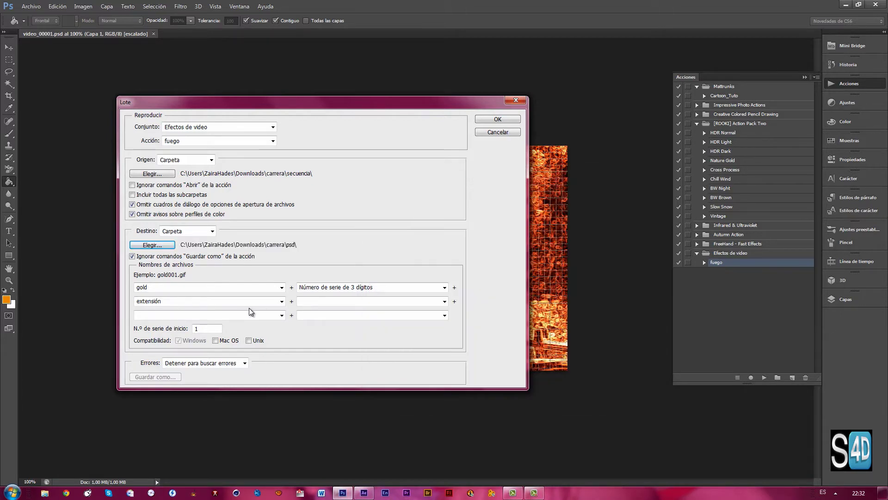
left_click(132, 256)
left_click(475, 195)
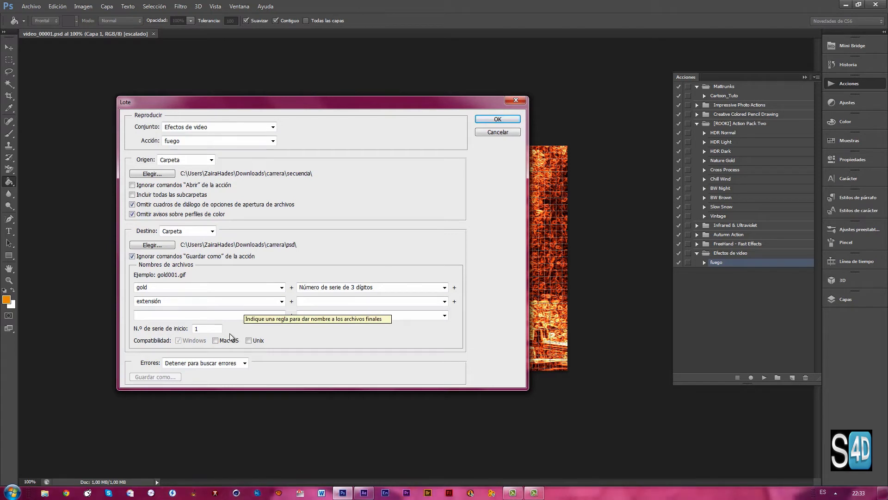
- Name batch outputs 'fuego' plus a 3-digit serial number and run the batch
double_click(158, 287)
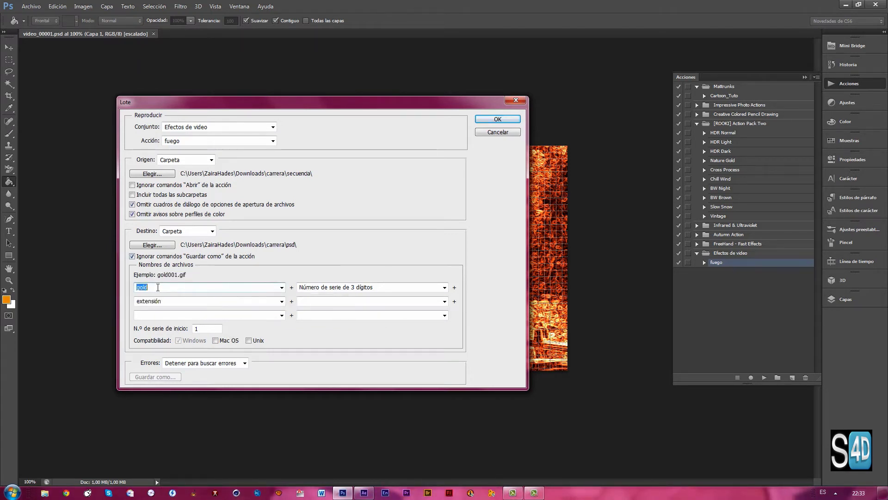
key("BackSpace")
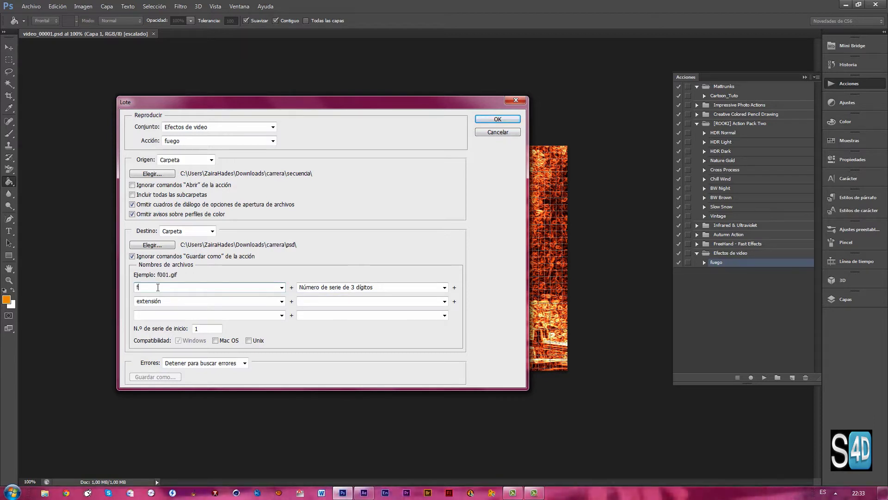
type("fuego")
left_click(444, 287)
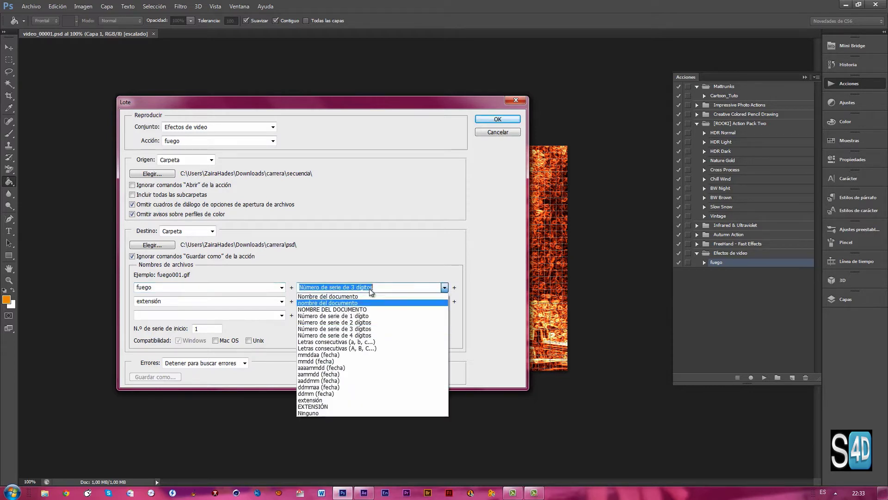
left_click(361, 329)
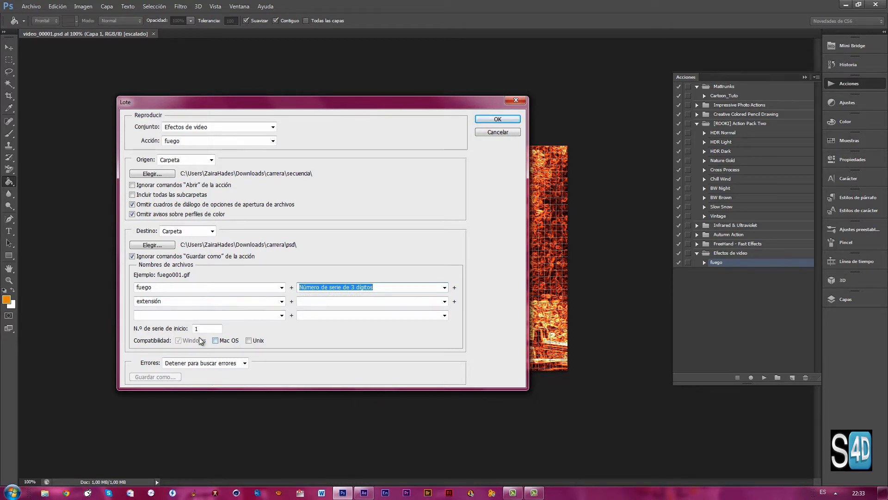
left_click(490, 118)
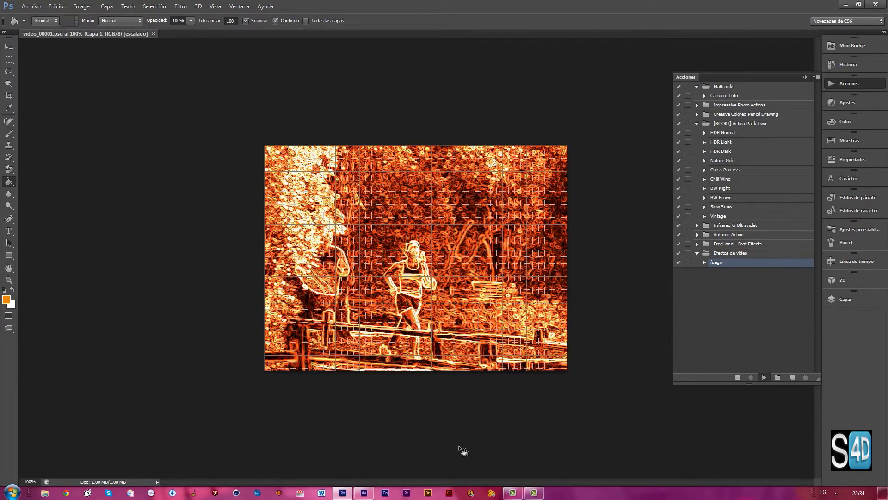
left_click(45, 493)
left_click(21, 58)
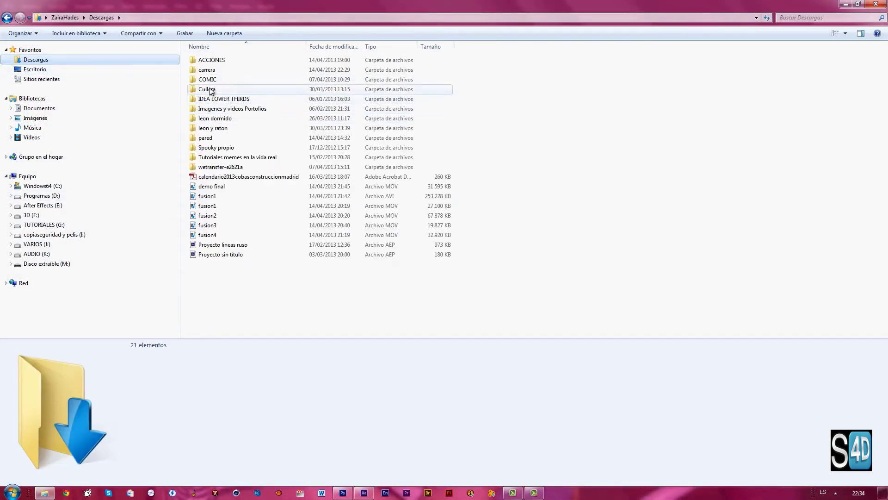
- Check the new fuego frames in Descargas\carrera\psd, then minimize Explorer
double_click(208, 71)
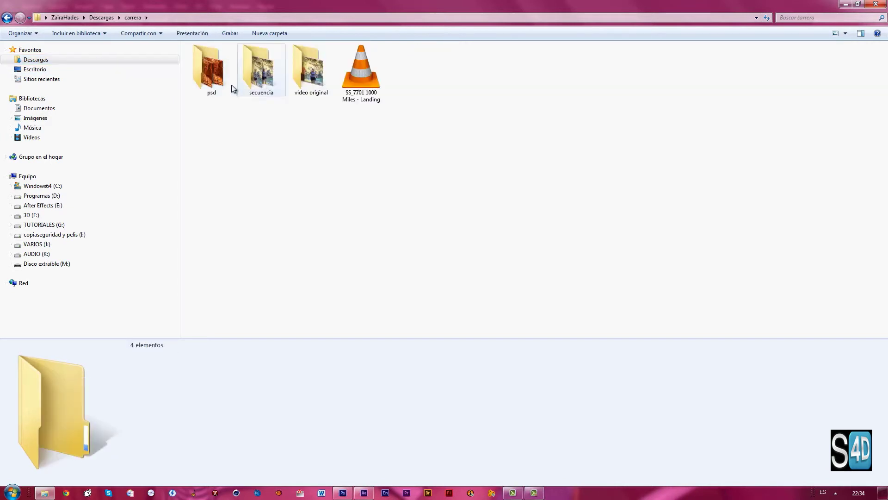
double_click(223, 84)
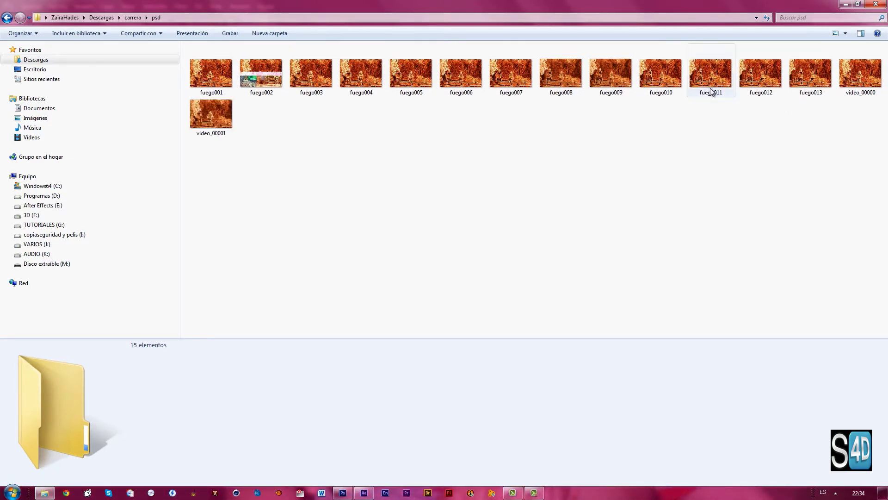
left_click(846, 5)
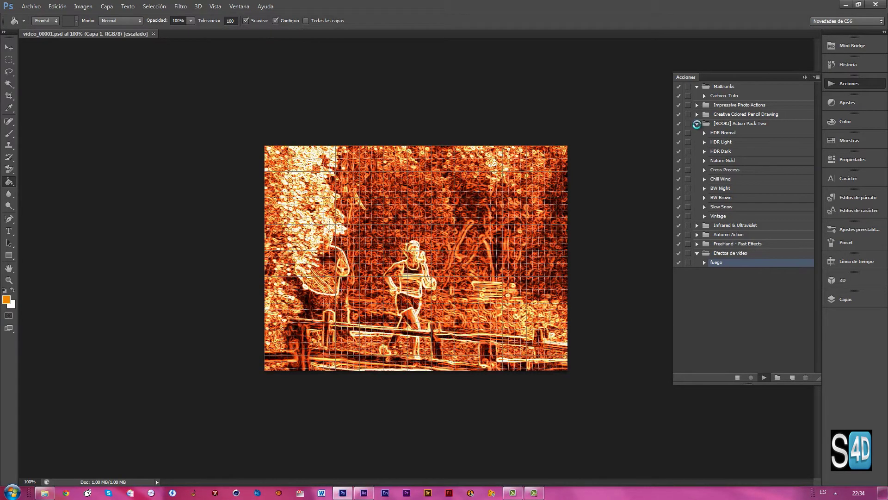
- Collapse the [ROOKI] Action Pack Two set and switch to After Effects
left_click(697, 123)
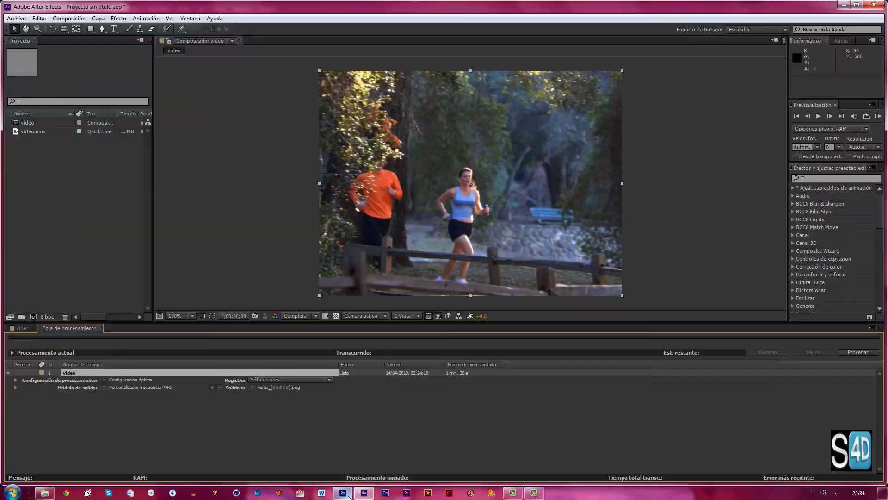
left_click(364, 493)
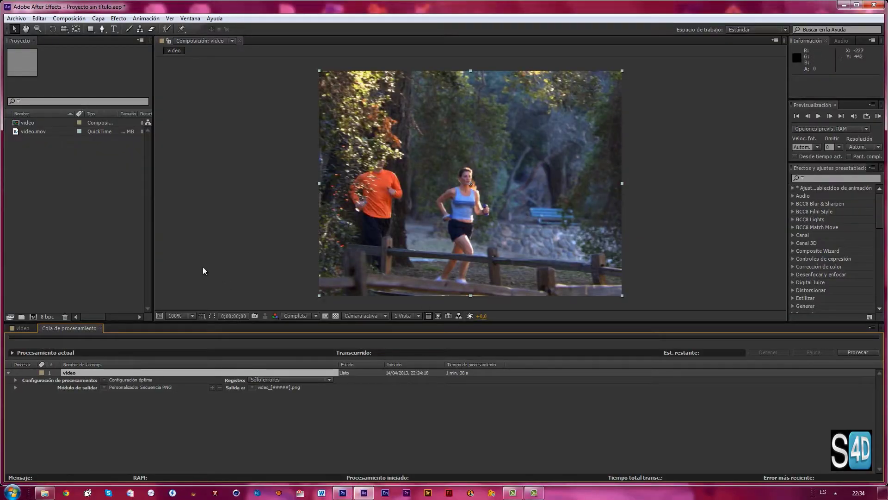
- Delete the video composition and video.mov footage from the project, leaving an empty timeline
left_click(45, 493)
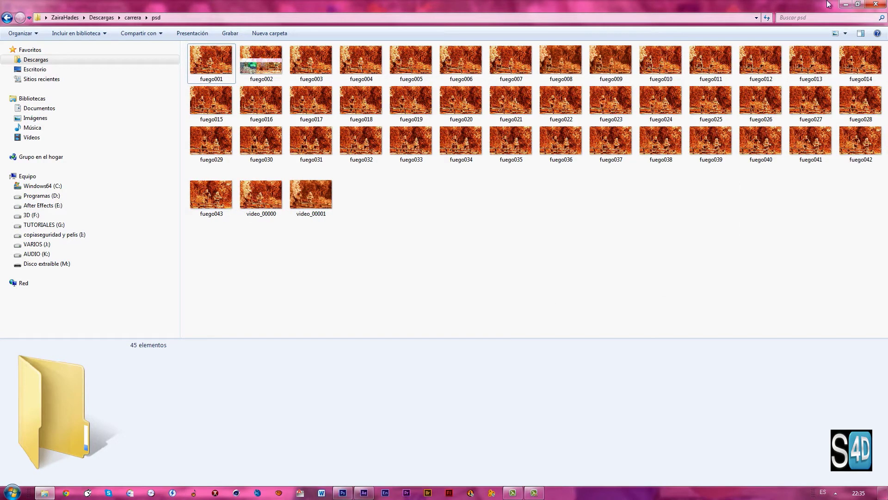
key("alt+Tab")
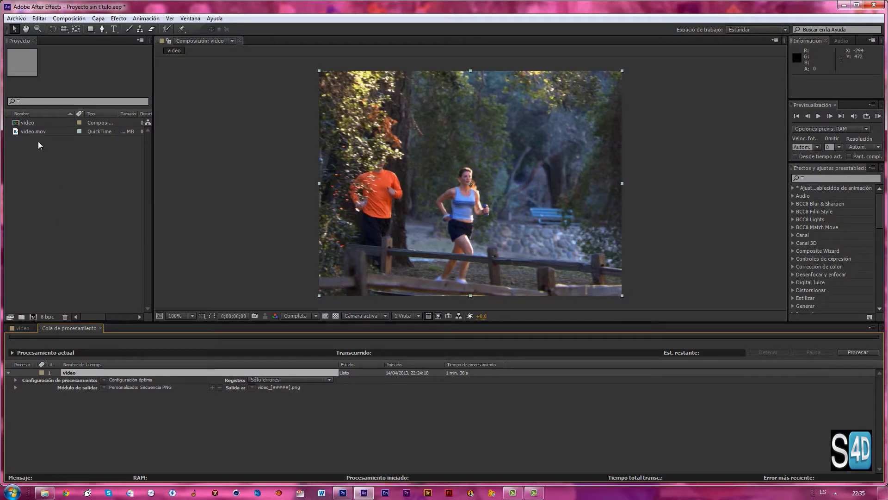
left_click_drag(38, 140, 29, 122)
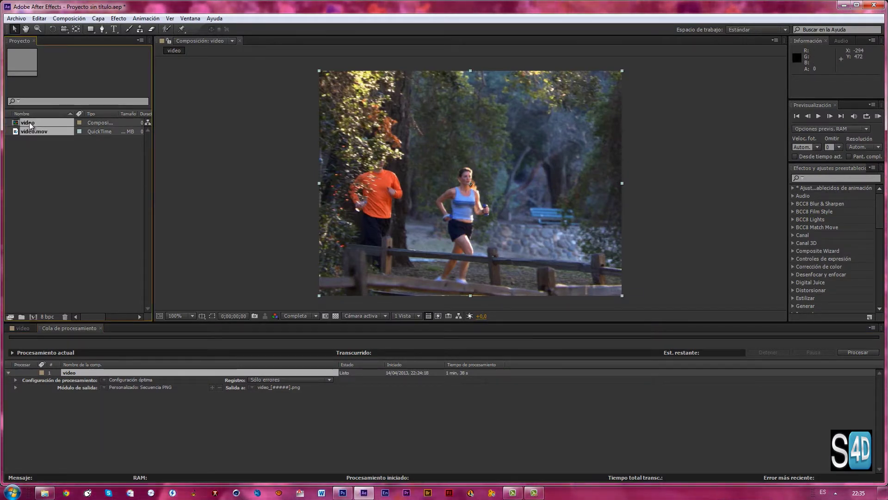
key("Delete")
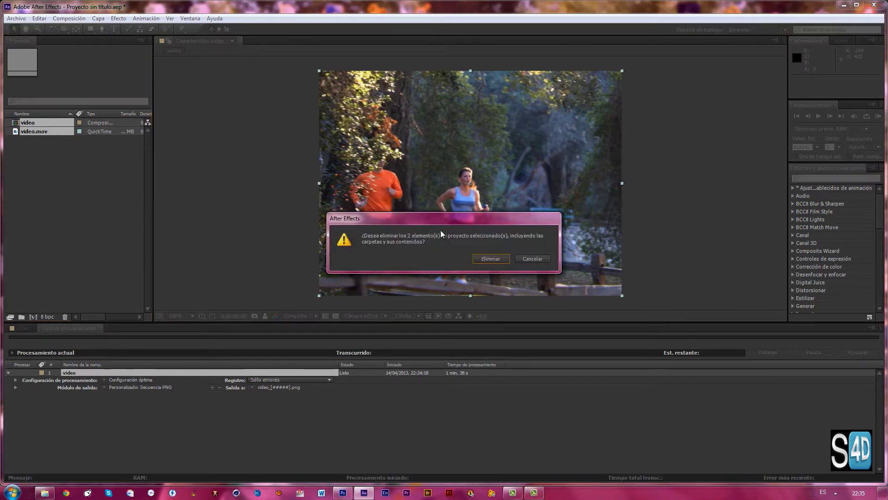
left_click(490, 258)
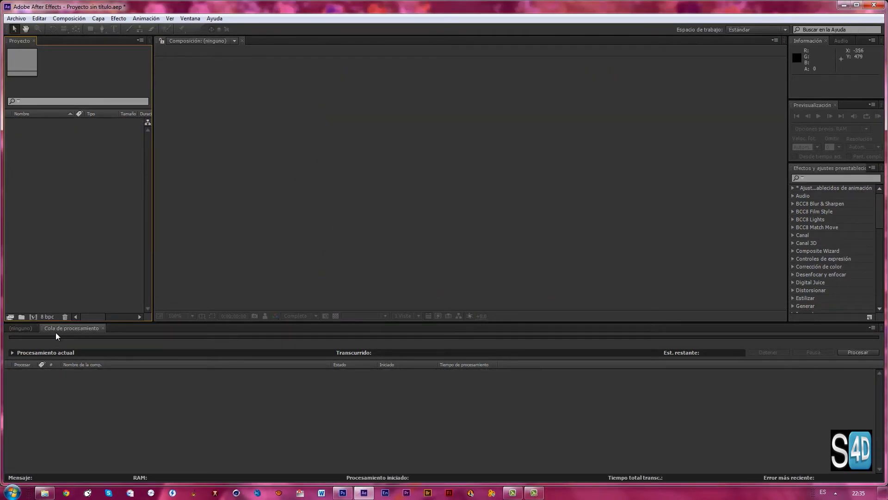
left_click(26, 329)
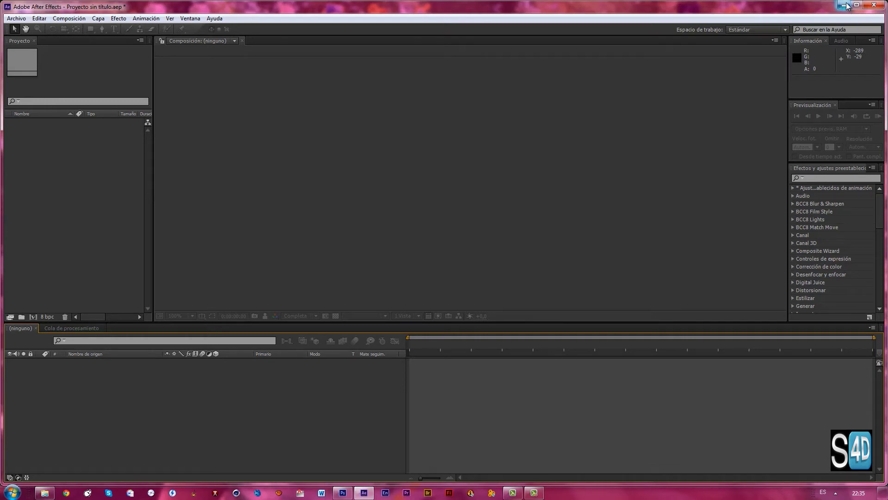
left_click(45, 491)
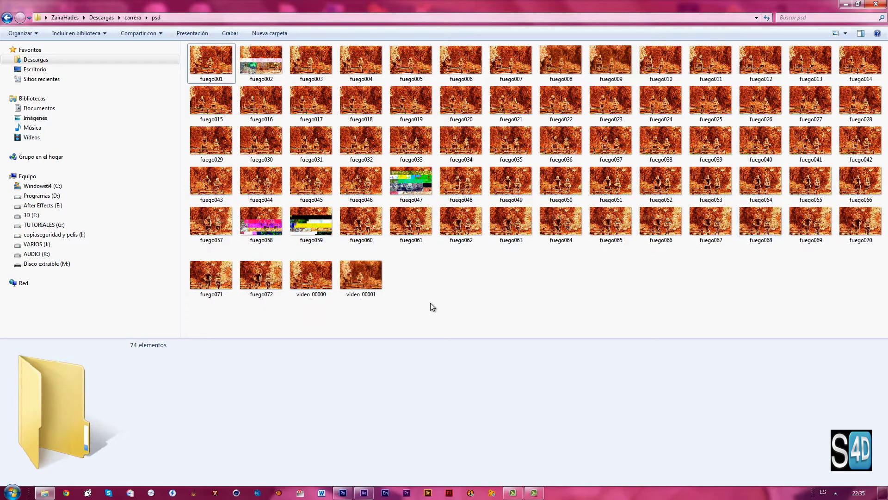
left_click(845, 4)
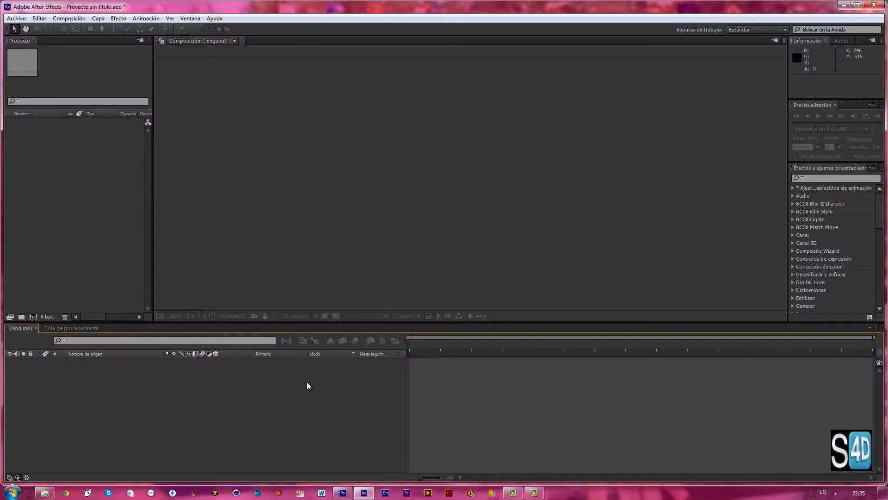
left_click(343, 492)
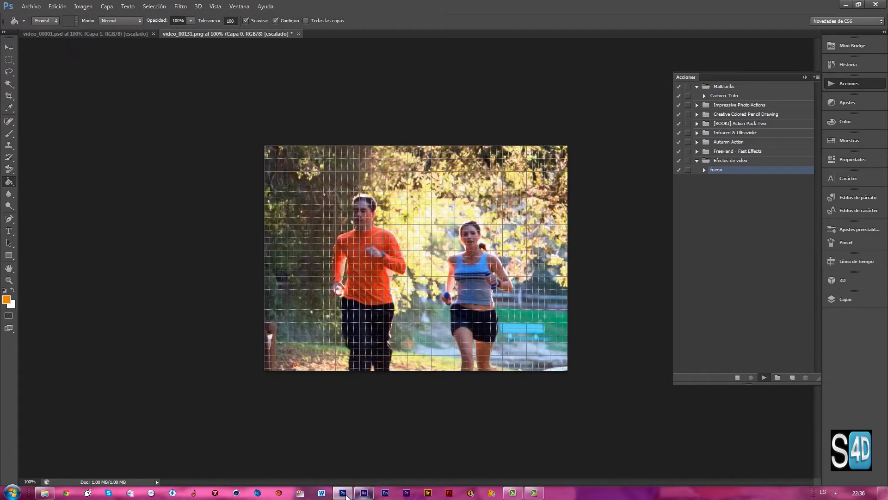
left_click(45, 493)
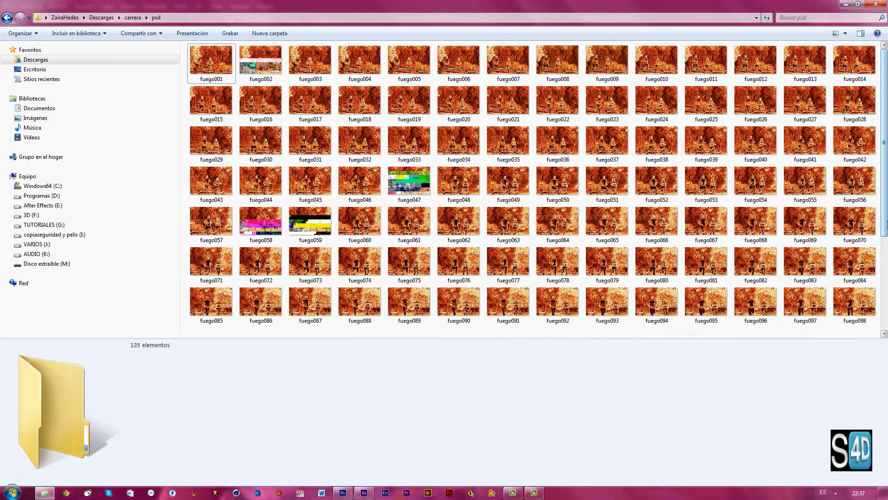
left_click_drag(885, 234, 883, 340)
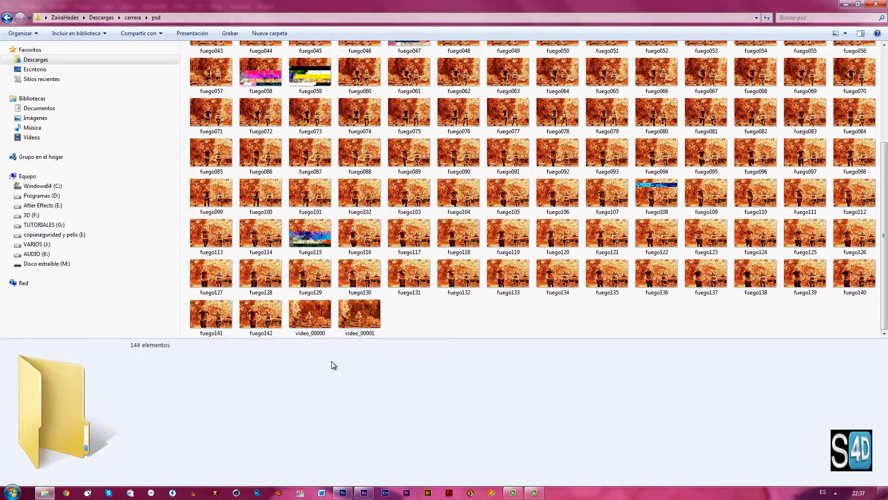
left_click(844, 4)
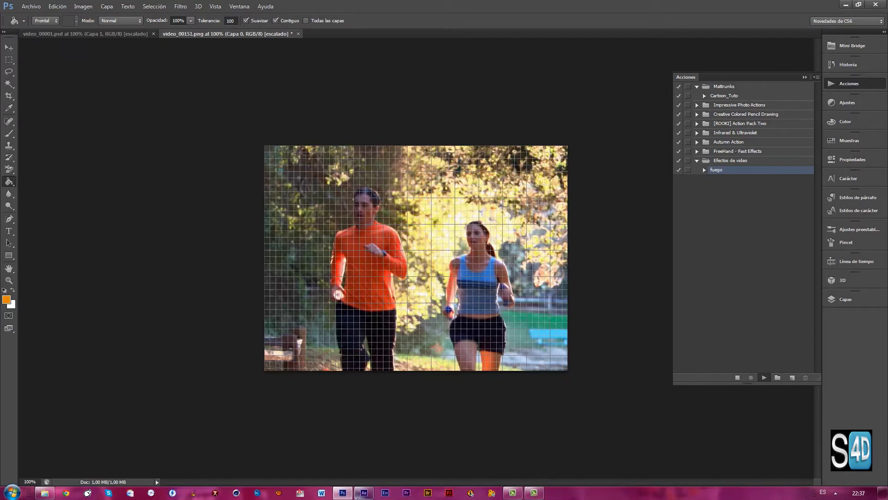
- In the Import dialog, select fuego001 from carrera\psd with Secuencia Photoshop enabled
left_click(365, 493)
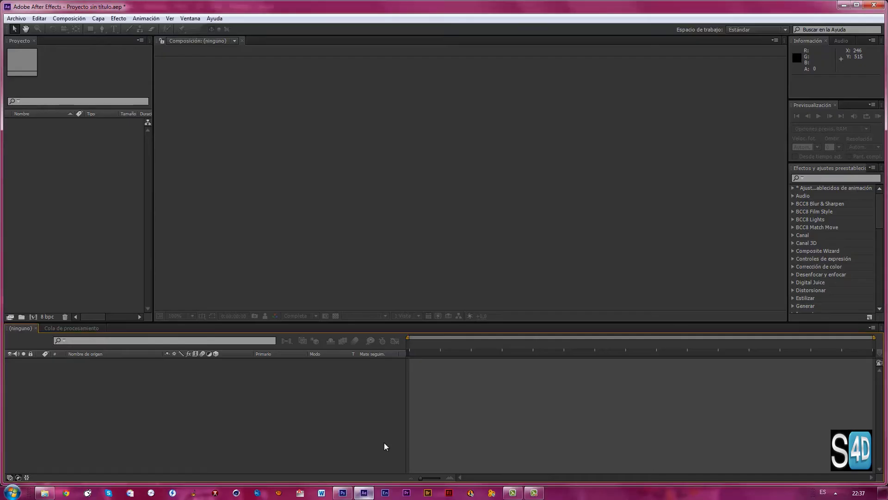
double_click(66, 195)
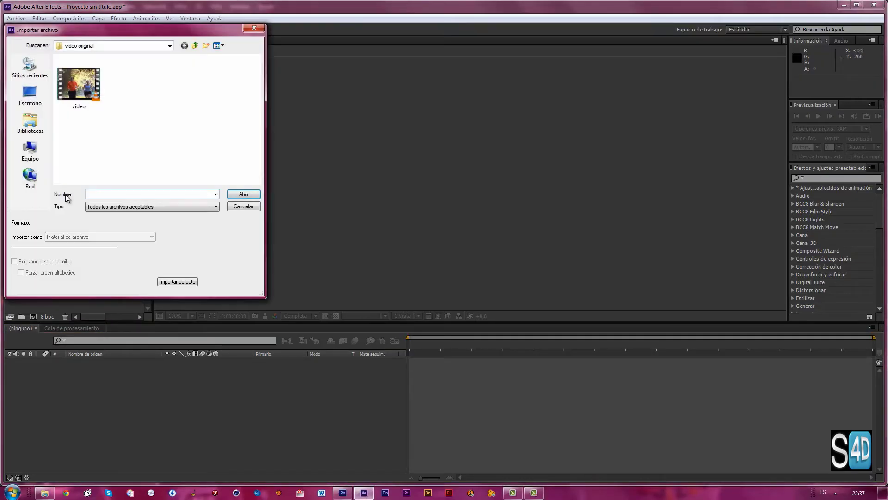
left_click(194, 46)
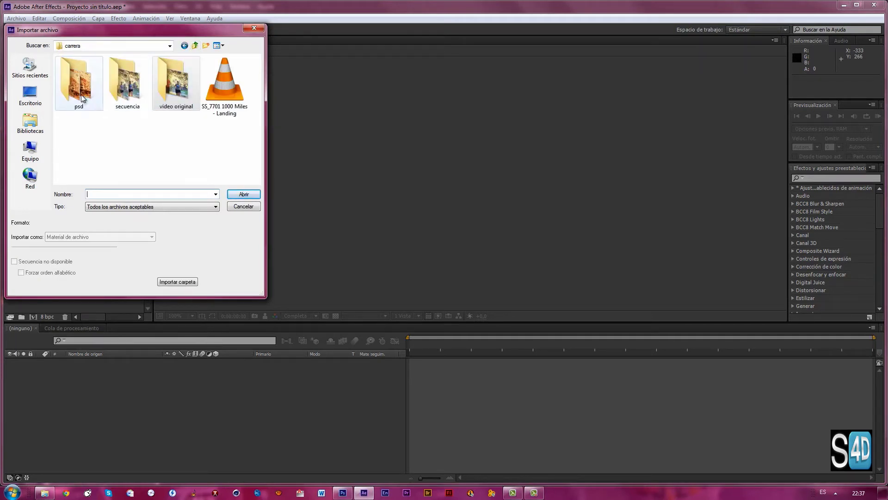
double_click(127, 99)
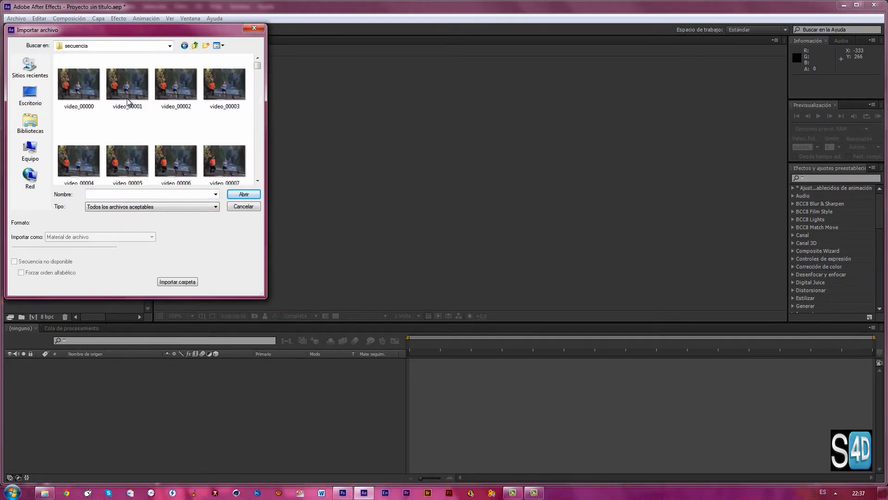
left_click(194, 45)
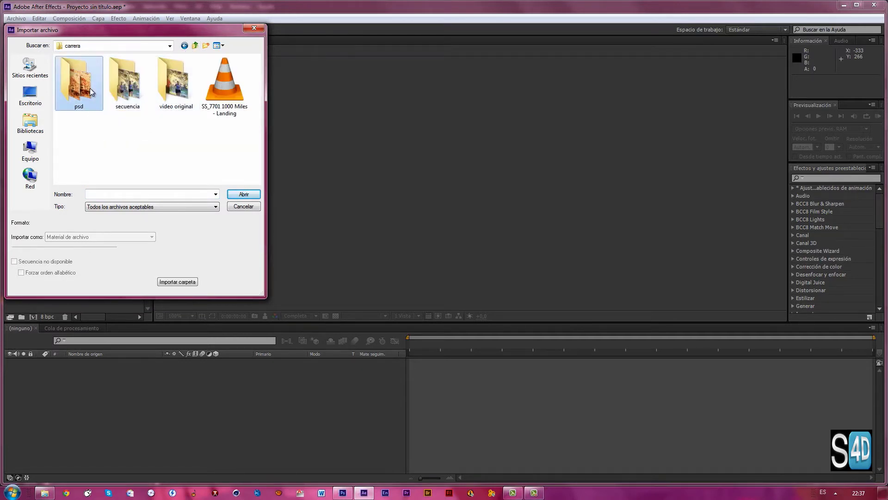
double_click(90, 90)
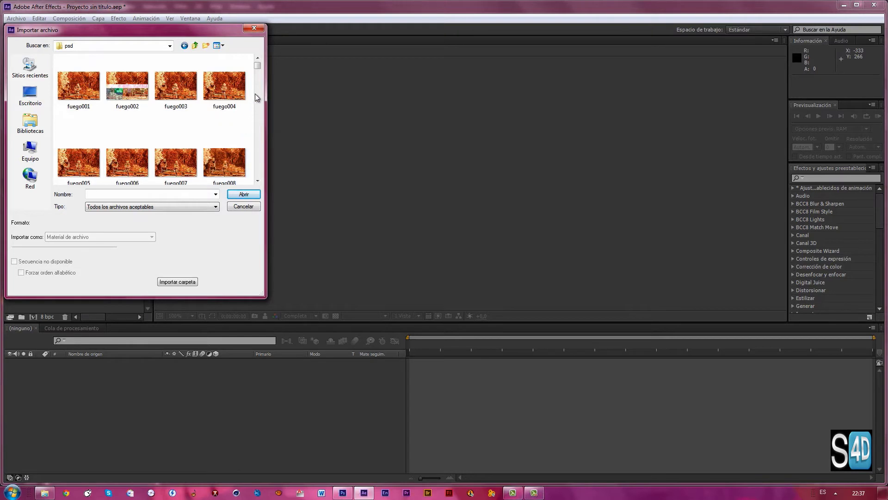
left_click(79, 100)
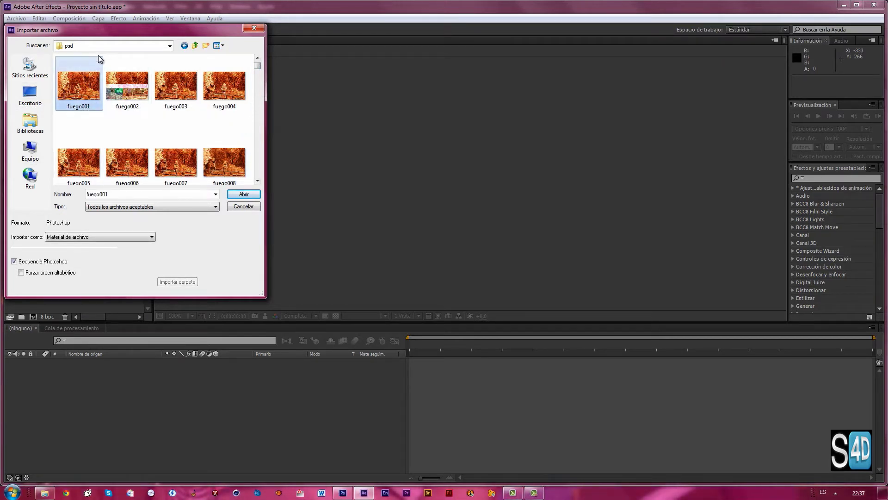
mouse_move(257, 65)
left_mouse_down()
mouse_move(251, 167)
mouse_move(260, 174)
left_mouse_up()
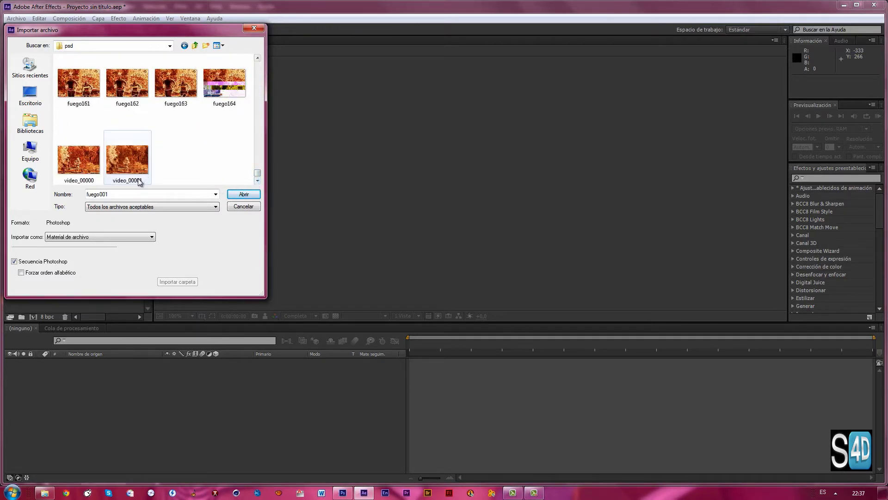
left_click_drag(260, 174, 258, 65)
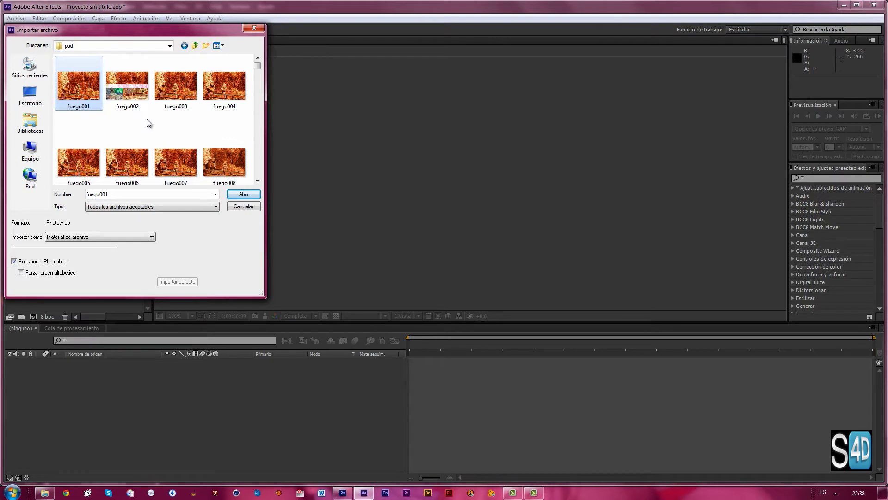
left_click(121, 95)
left_click(84, 98)
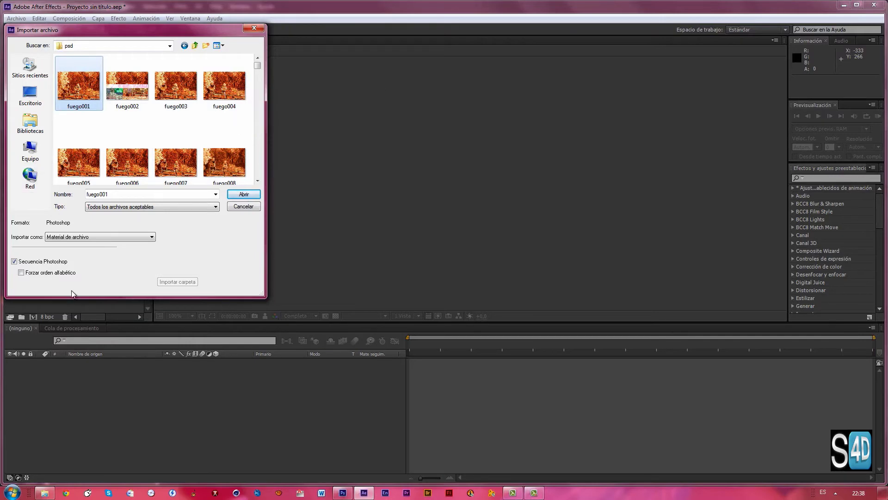
- Glance at Photoshop's fire action processing the runner frames, then return to Importar archivo
left_click(338, 493)
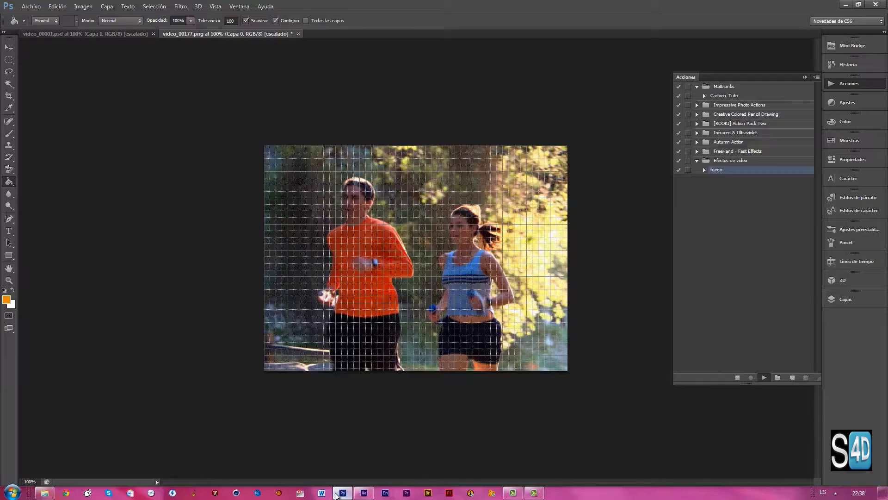
left_click(338, 493)
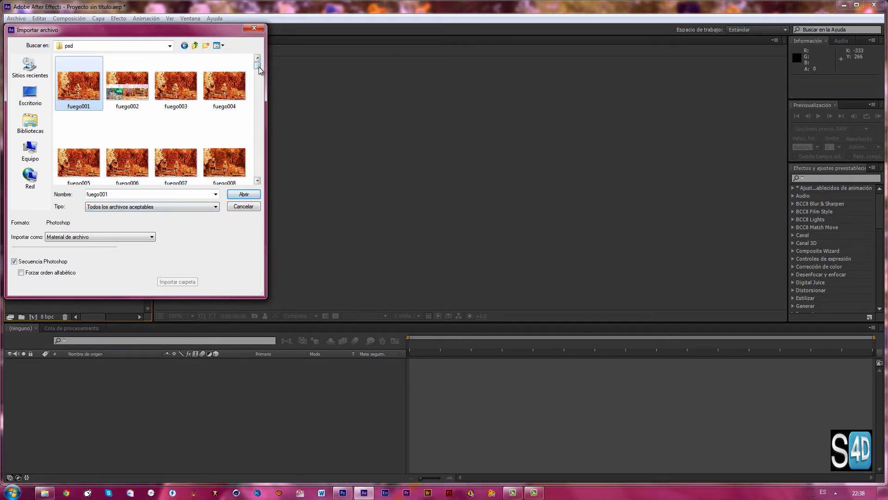
- Scroll through the growing fuego frame list, then bring Photoshop's fiery video_00001 frame forward
left_click_drag(258, 67, 258, 176)
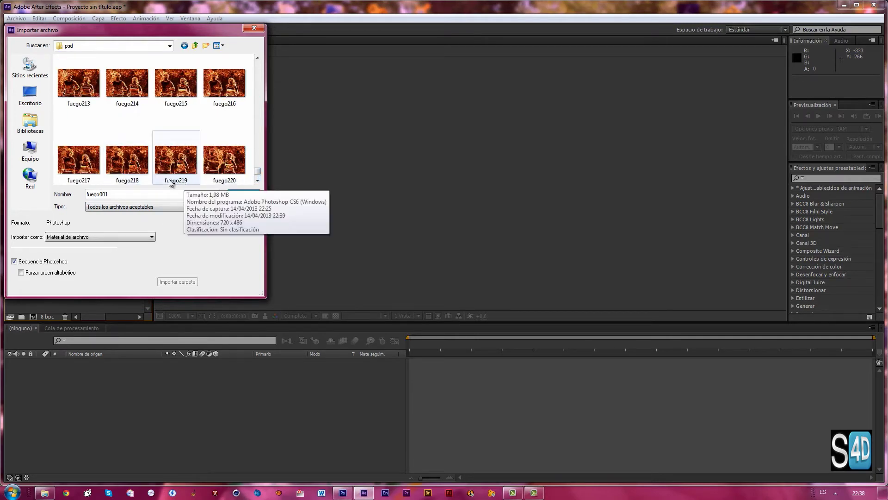
left_click_drag(258, 171, 257, 59)
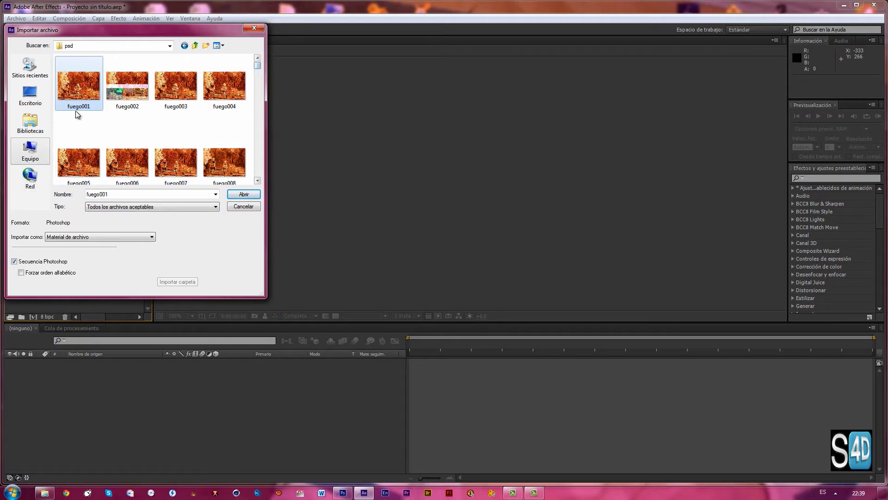
left_click(343, 492)
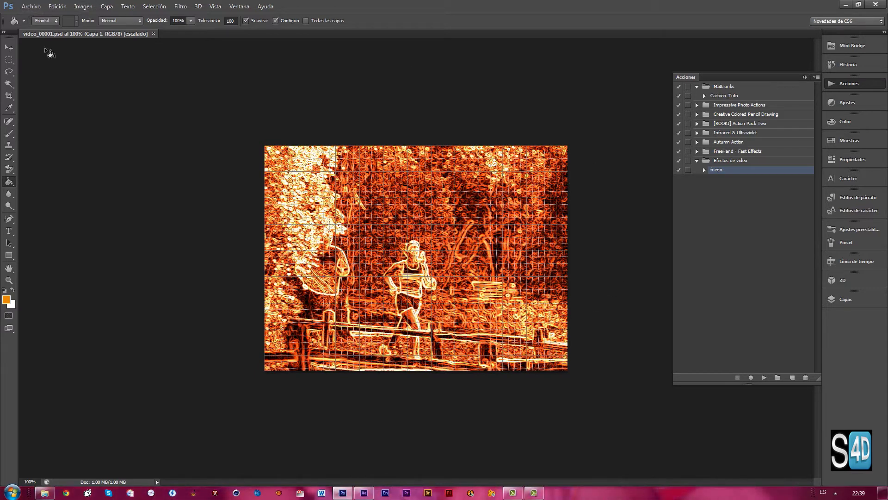
- Browse Photoshop's Archivo > Automatizar commands, then return to the After Effects fuego001 import
left_click(36, 9)
mouse_move(43, 192)
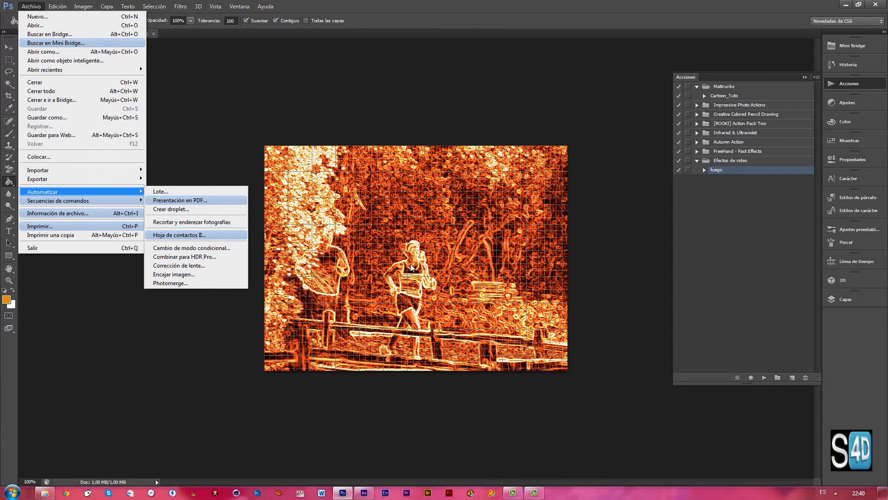
left_click(364, 492)
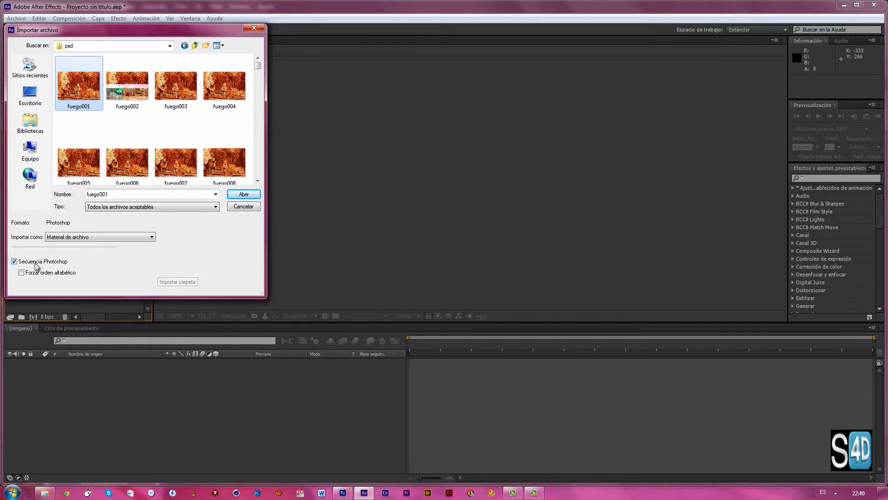
- Import the fuego001 Photoshop sequence with Importar tipo set to Composición
left_click(244, 194)
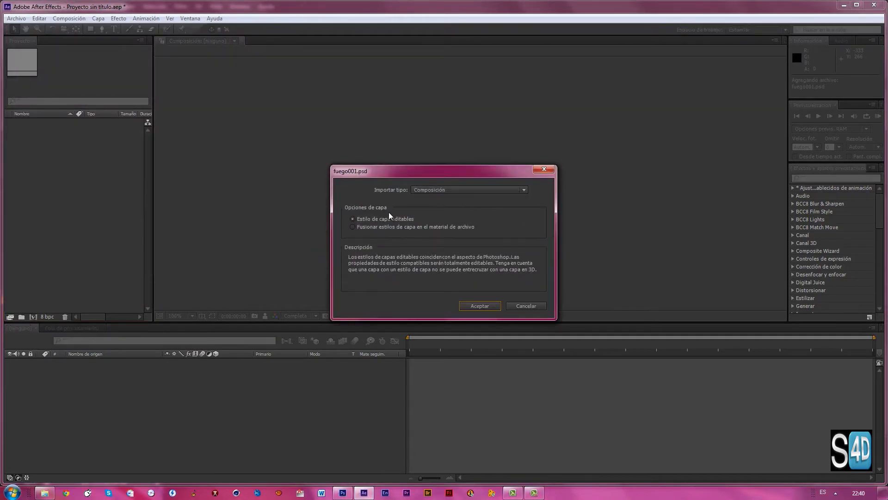
left_click(524, 191)
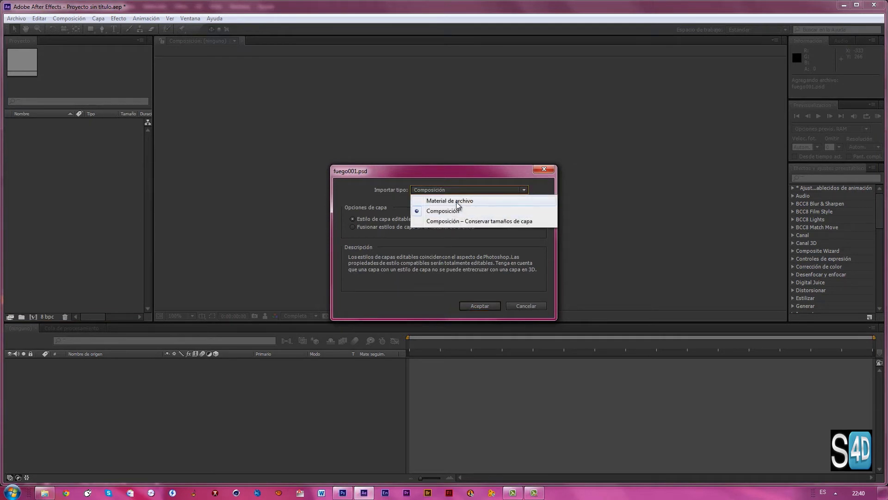
left_click(457, 202)
left_click(524, 189)
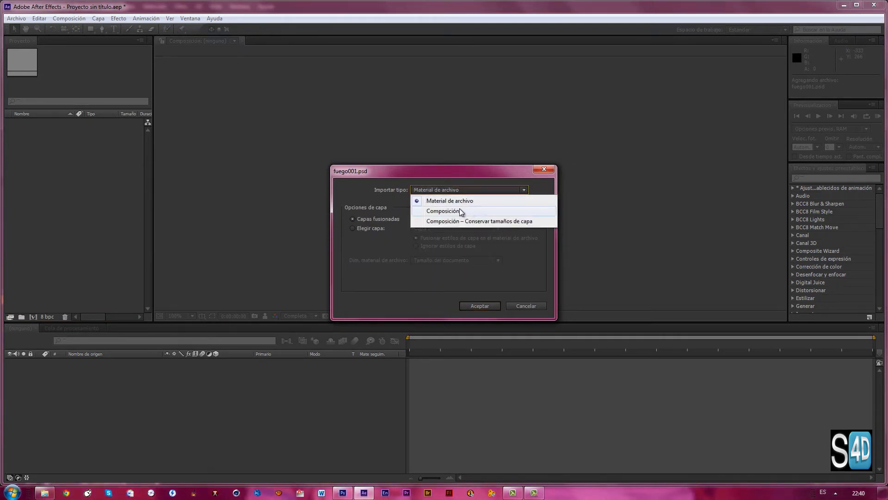
left_click(461, 211)
left_click(526, 190)
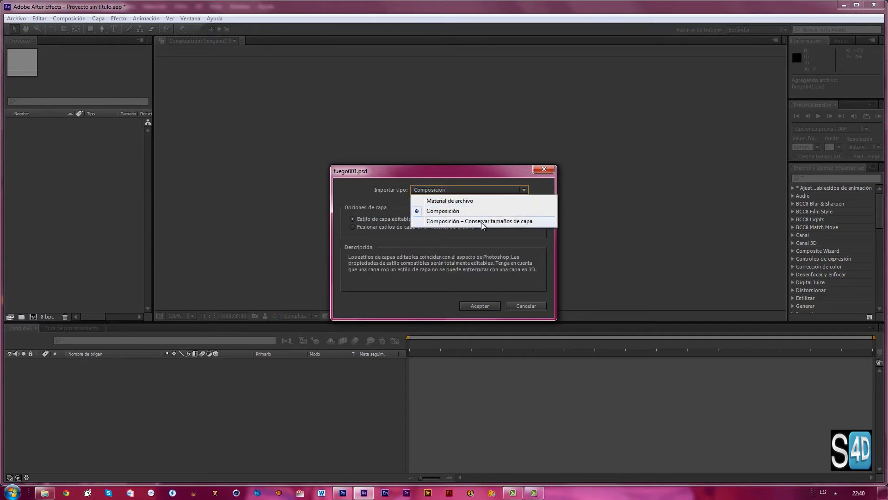
left_click(481, 221)
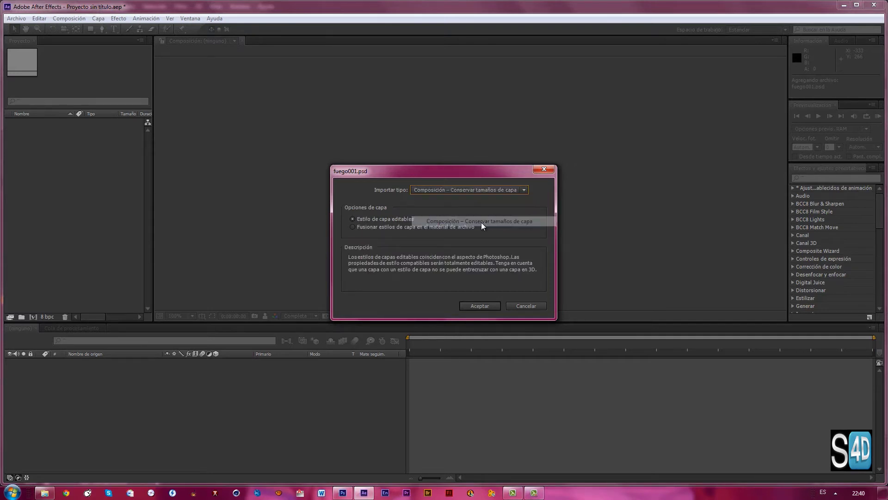
left_click(525, 190)
left_click(451, 212)
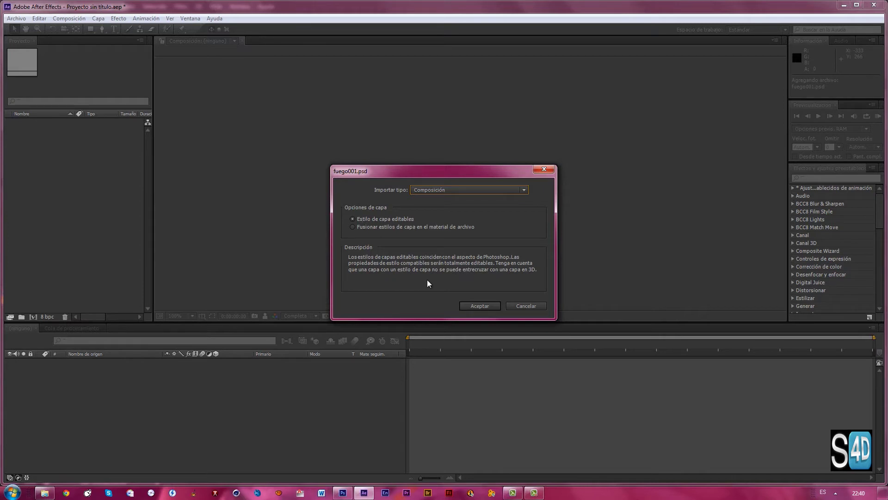
left_click(480, 304)
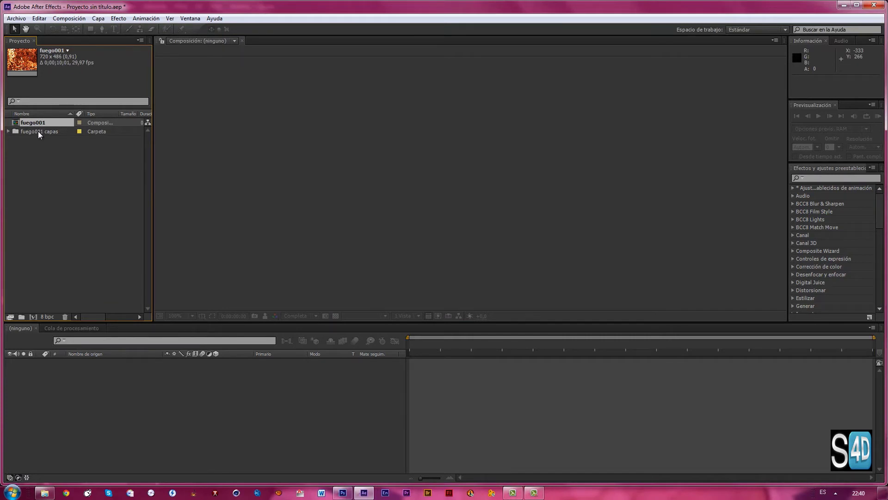
- Peek inside the fuego001 capas folder, then open the fuego001 composition with Capa 1 and Capa 0
left_click(9, 131)
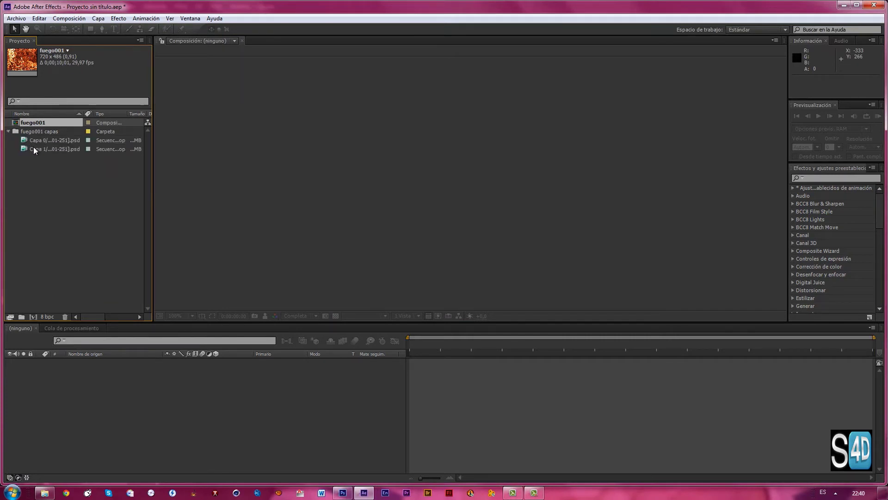
left_click(8, 131)
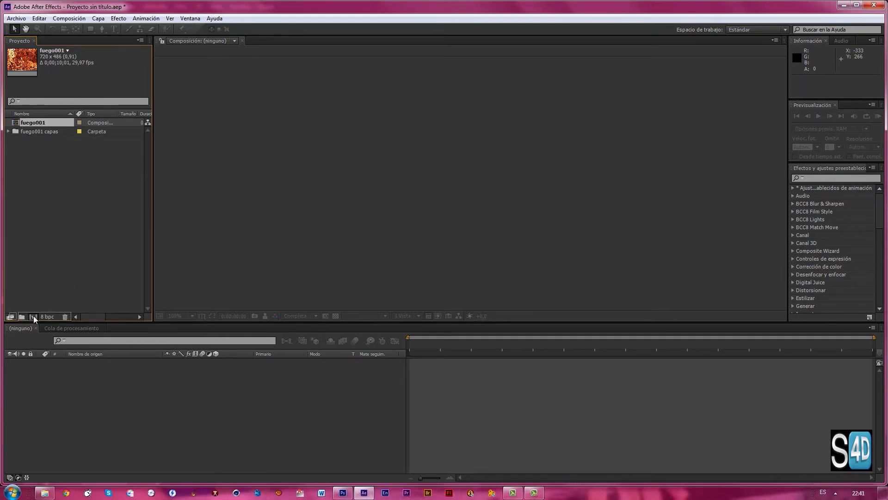
left_click_drag(33, 315, 33, 315)
double_click(37, 125)
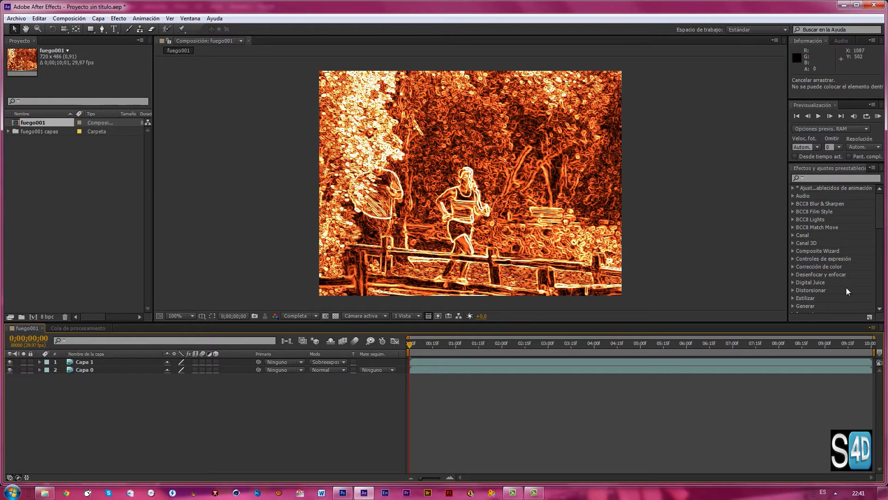
key("KP_0")
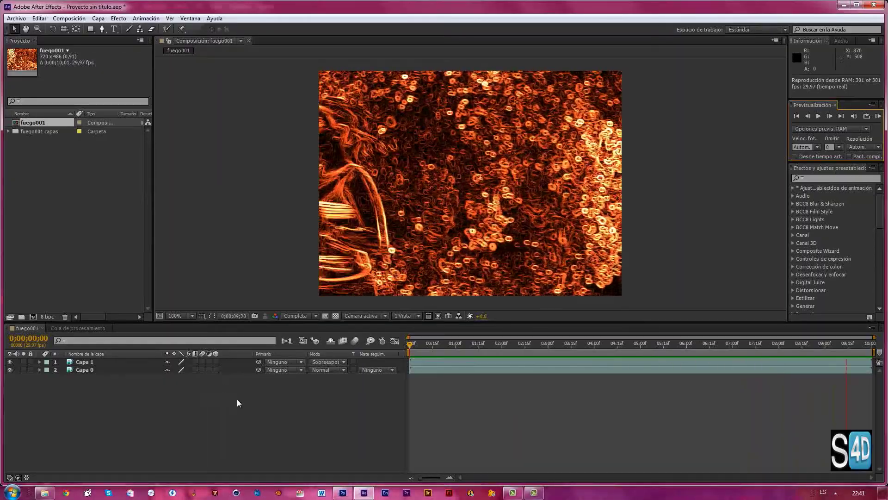
left_click(237, 403)
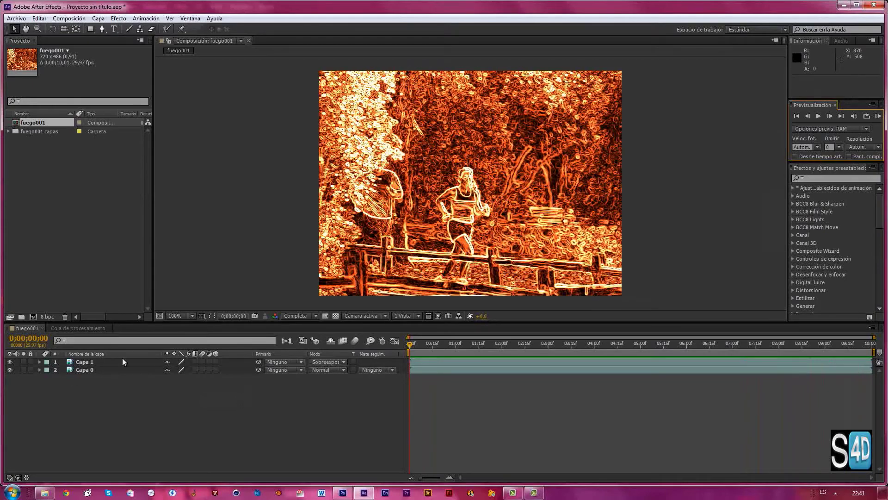
left_click(79, 364)
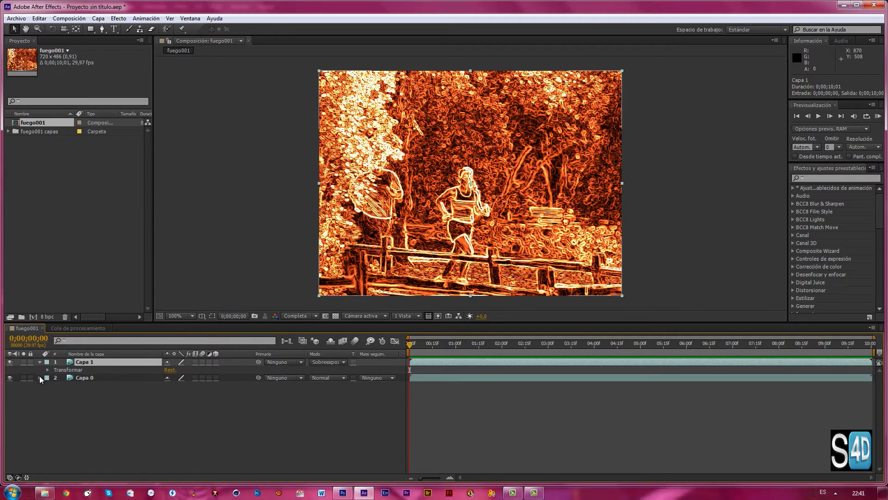
left_click(39, 378)
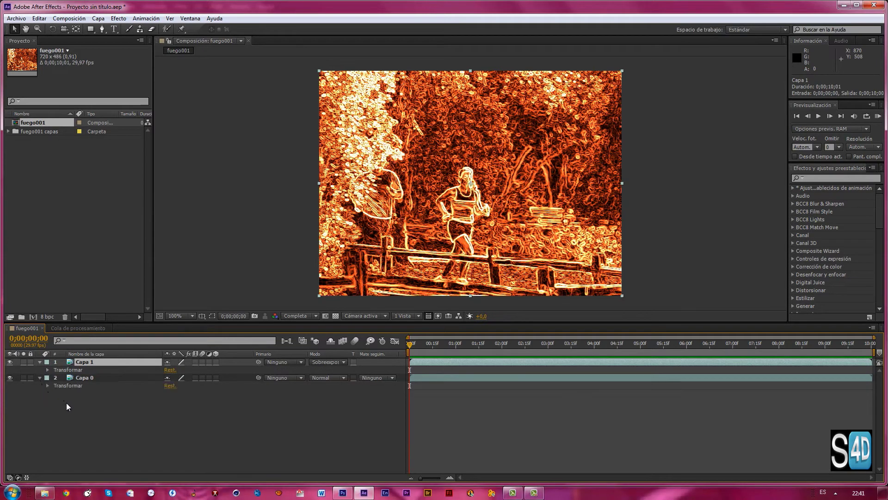
left_click(10, 378)
left_click(10, 378)
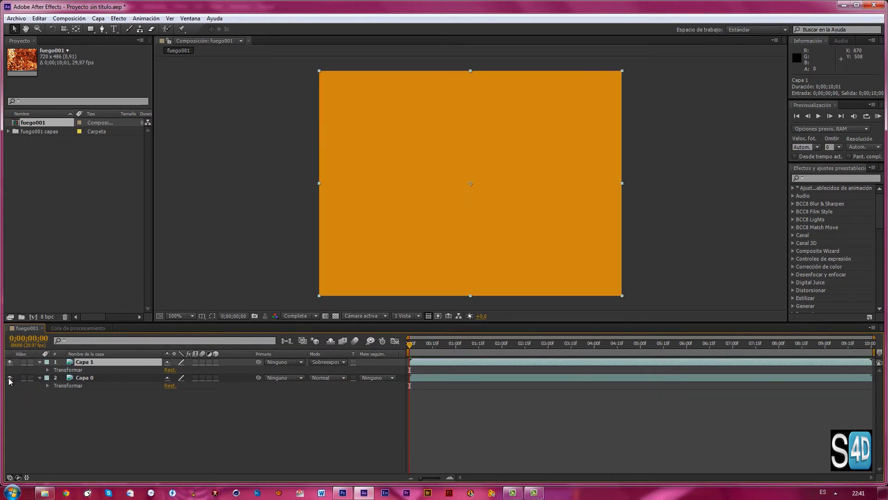
left_click(10, 378)
left_click(9, 378)
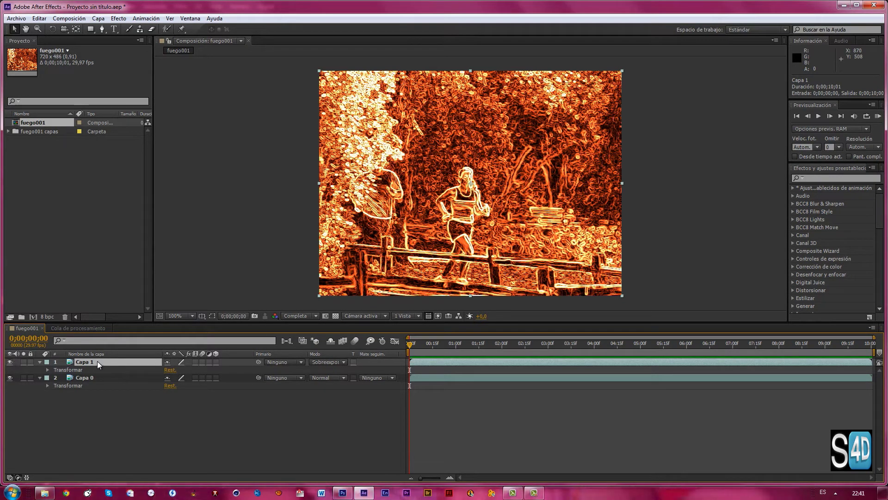
left_click(10, 362)
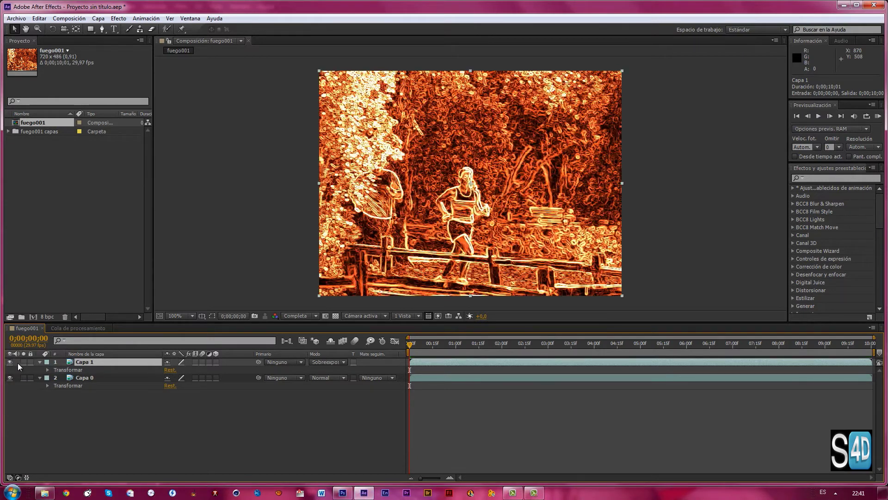
- Give Capa 1 62% Opacidad and the Subexposición lineal blend mode
left_click(9, 361)
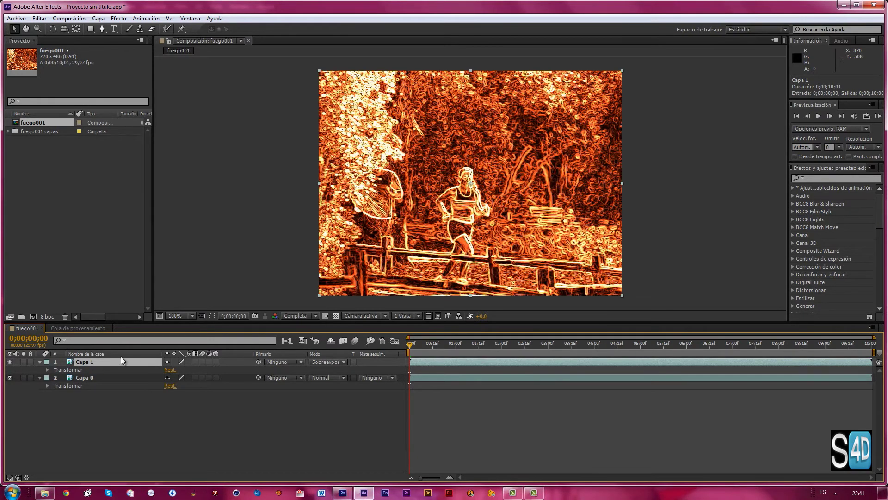
left_click(47, 370)
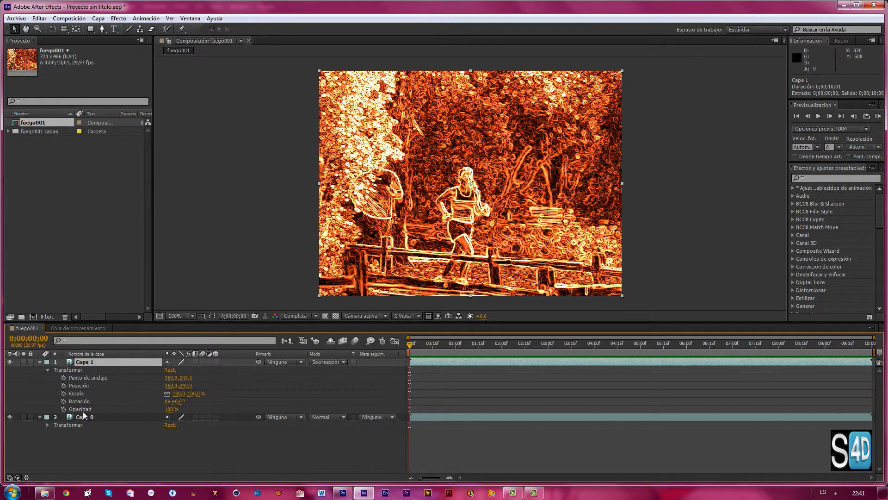
left_click(172, 410)
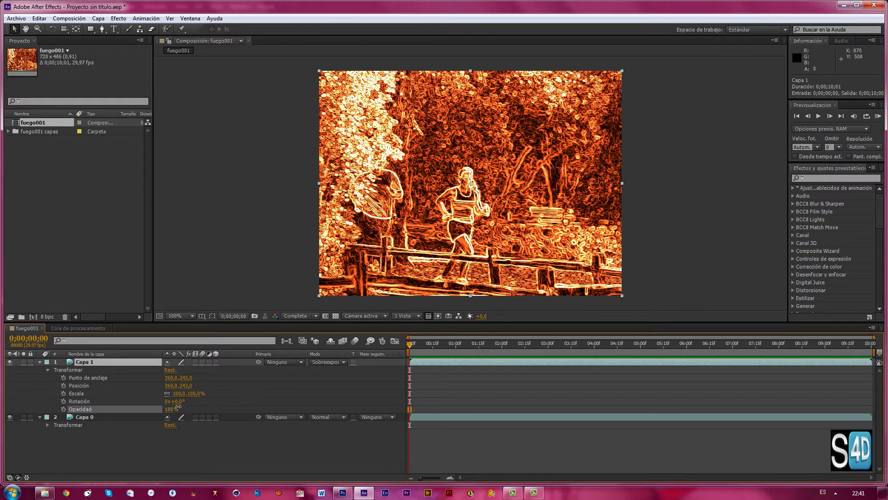
left_click_drag(164, 407, 152, 408)
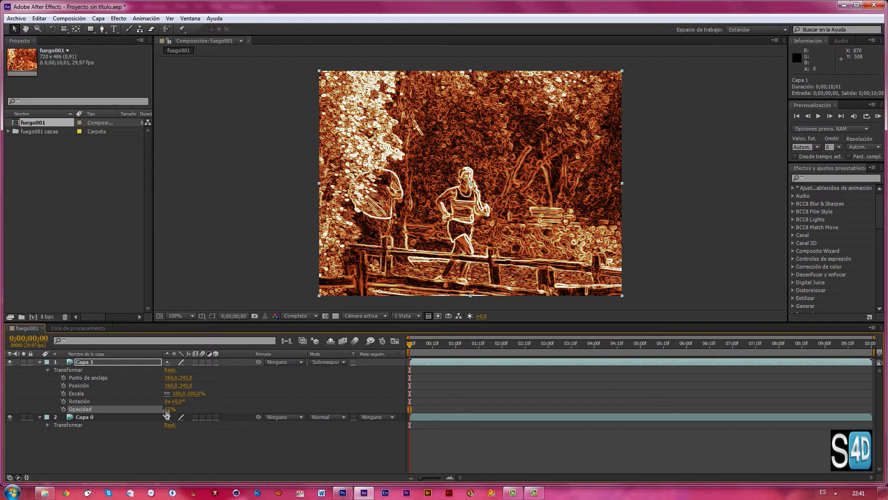
left_click(344, 363)
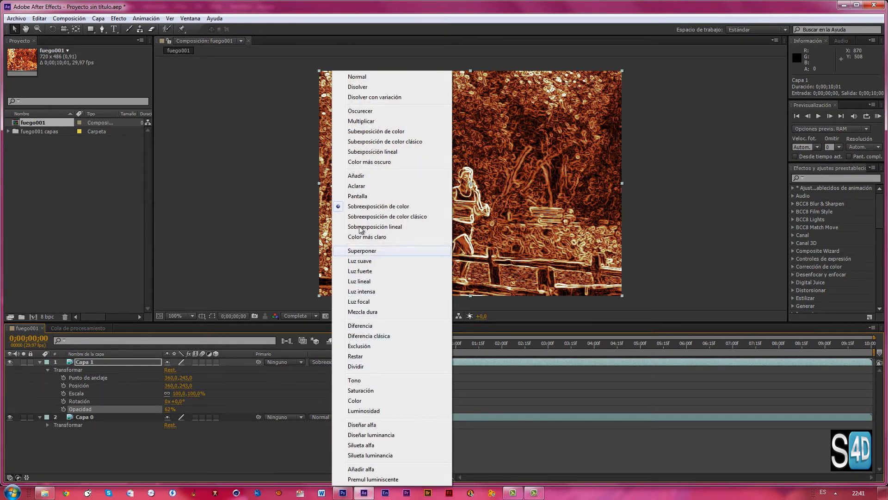
left_click(378, 153)
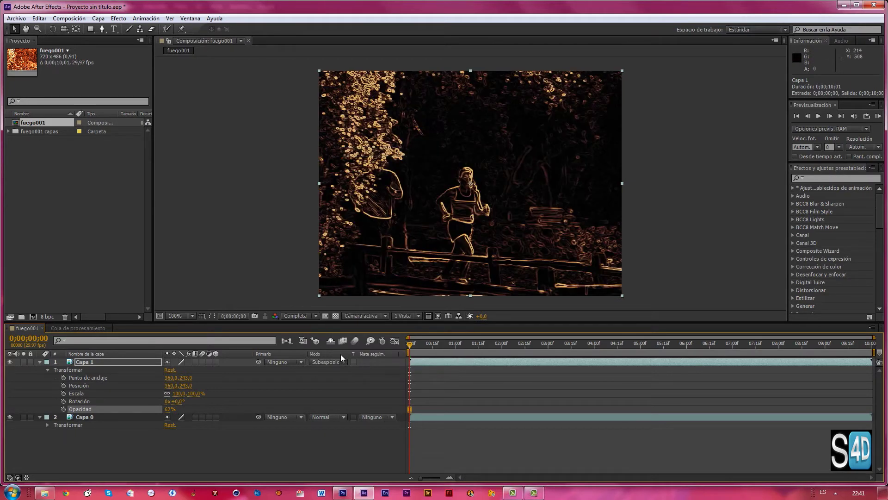
- Look through the Capa menu, then browse the Efecto > Corrección de color effects
left_click(98, 19)
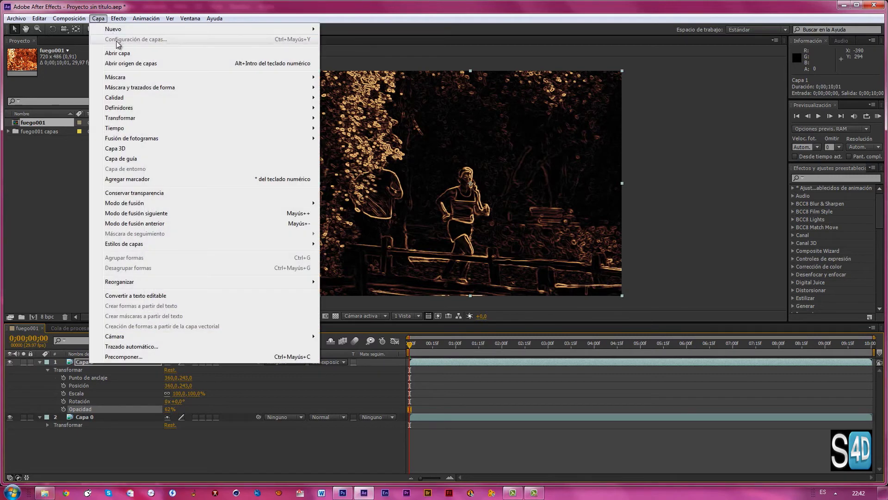
left_click(108, 369)
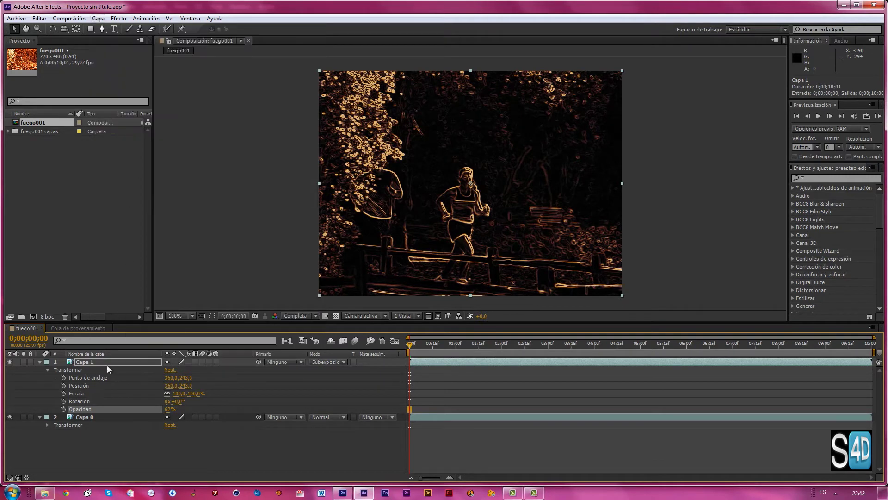
left_click(100, 19)
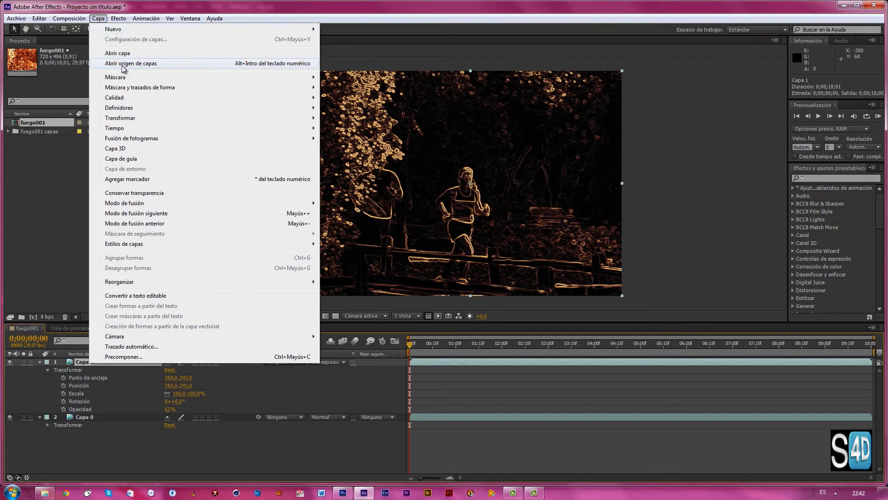
mouse_move(115, 97)
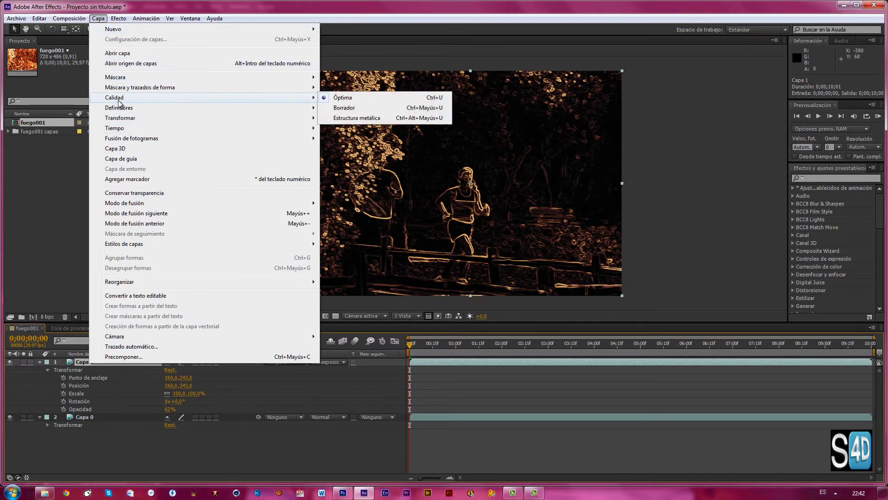
left_click(119, 19)
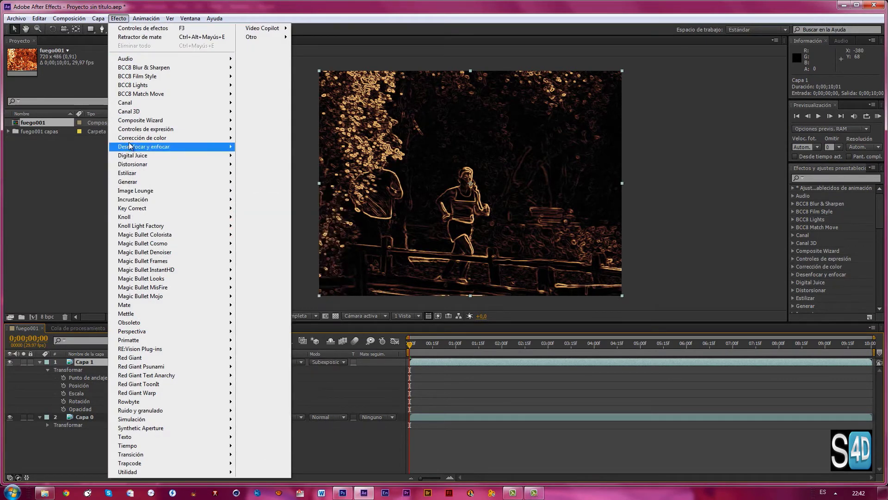
mouse_move(143, 137)
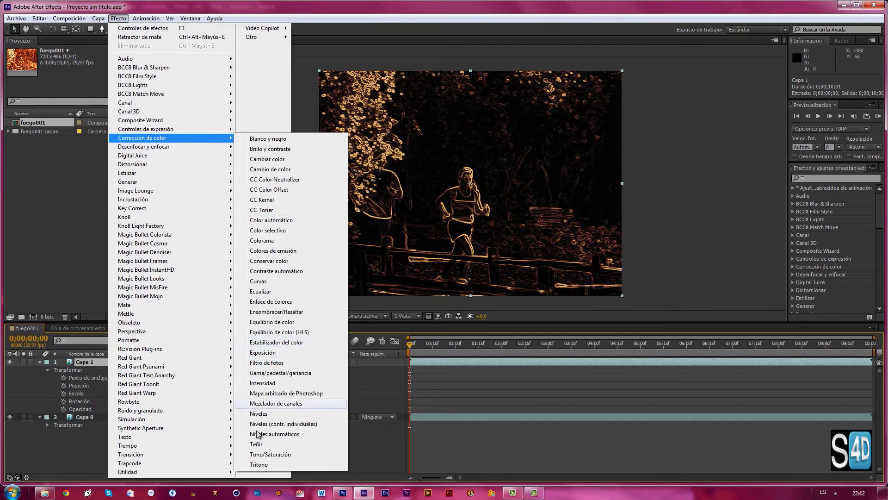
- Apply Tono/Saturación to Capa 1 with Colorear on and the hue nudged toward orange
left_click(259, 454)
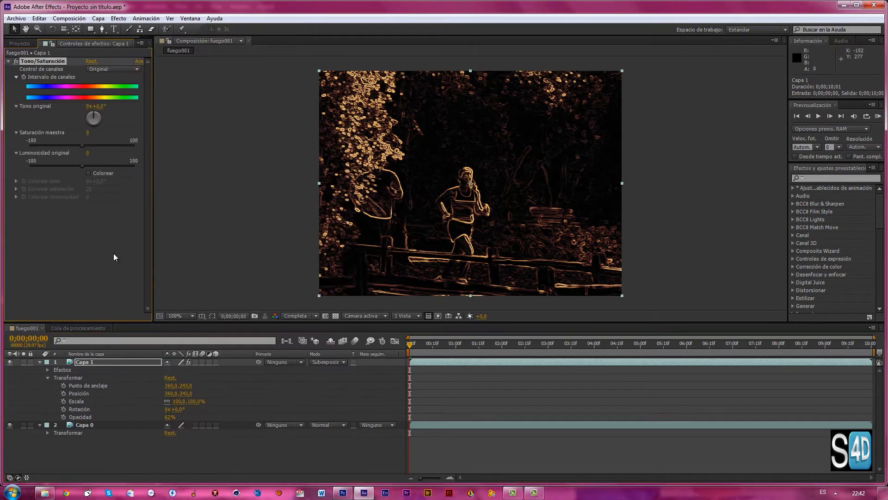
left_click(88, 173)
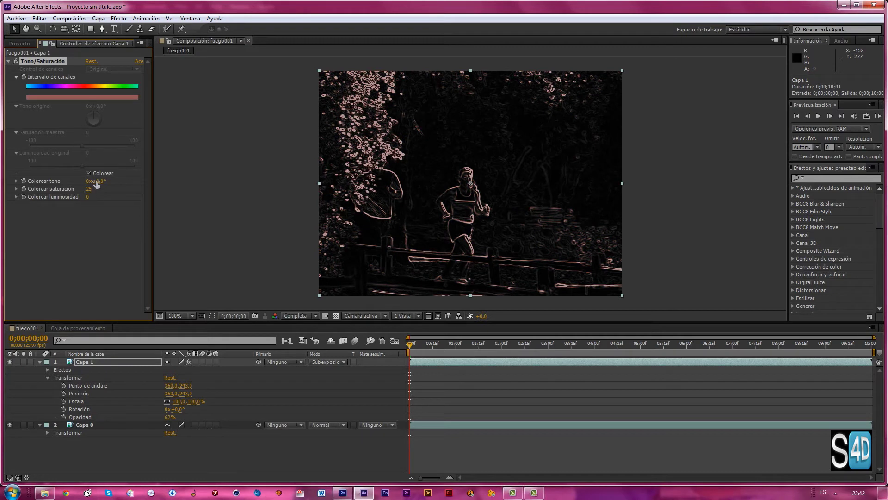
left_click_drag(117, 181, 115, 181)
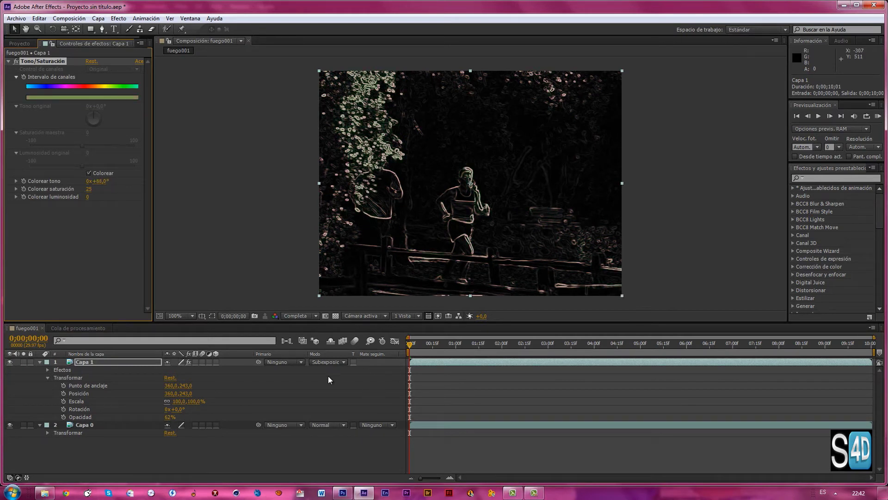
- Switch Capa 1 to Subexposición de color blending and delete the Tono/Saturación effect
left_click(344, 362)
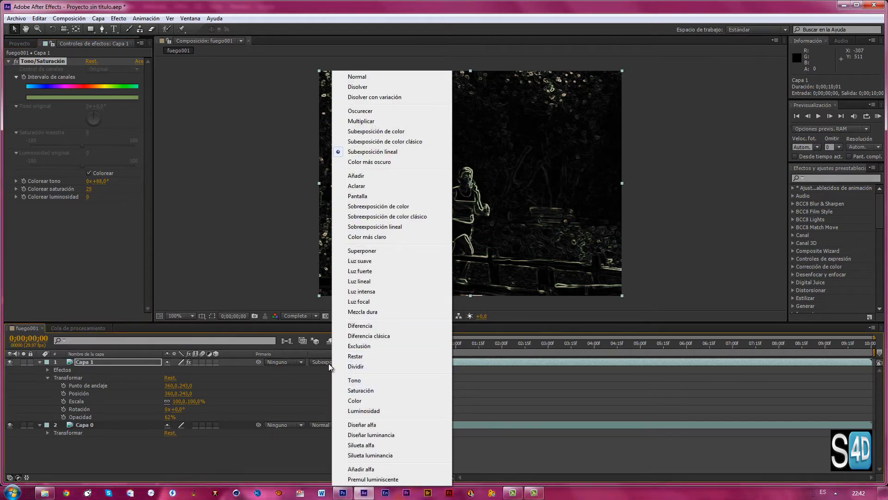
left_click(367, 133)
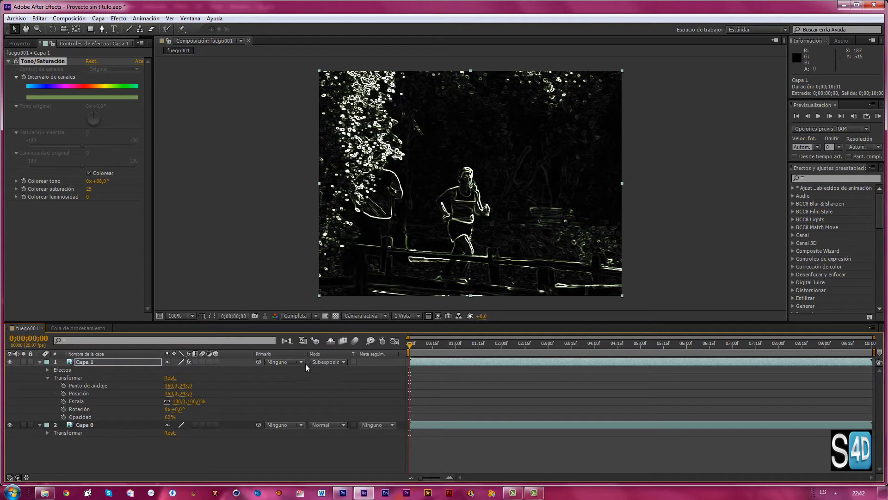
left_click(67, 370)
key("Delete")
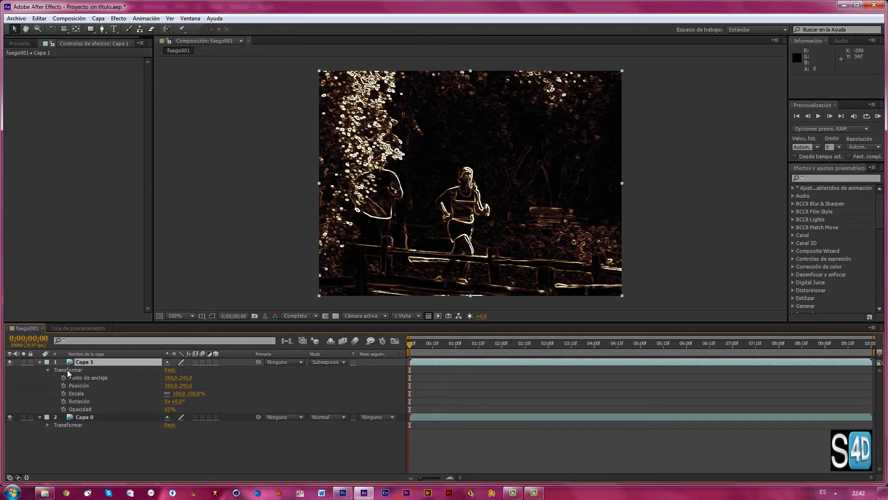
left_click(345, 363)
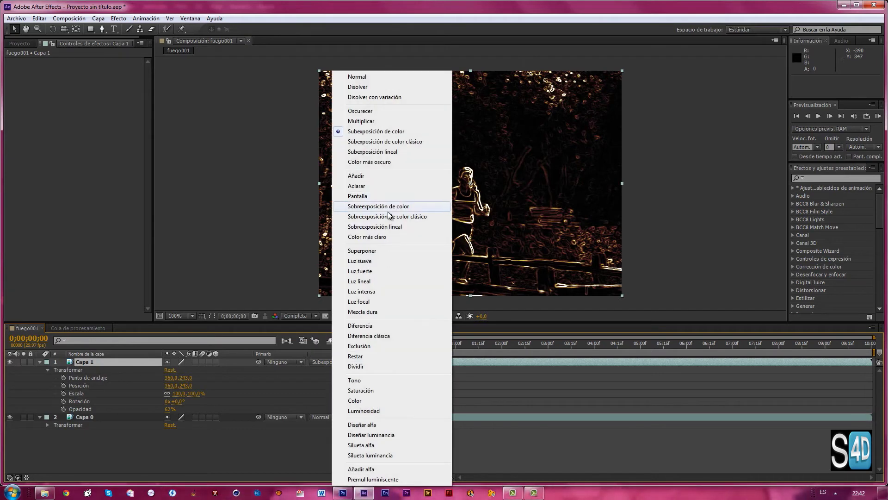
left_click(386, 207)
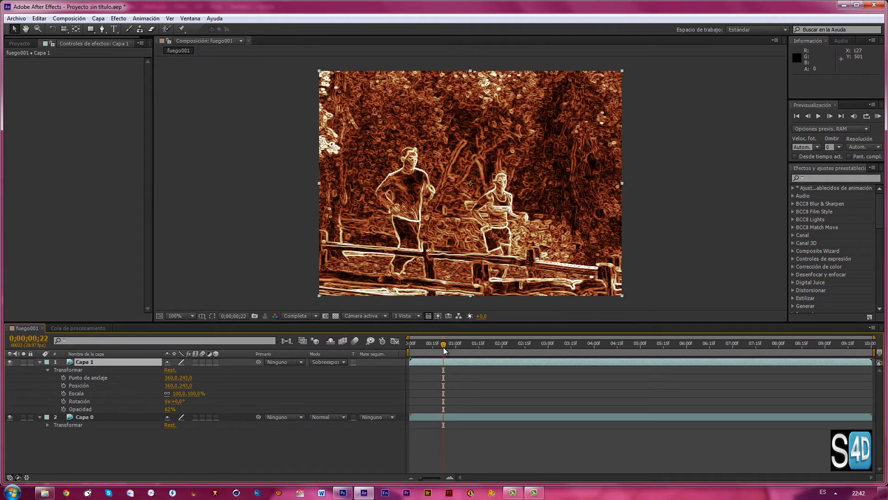
left_click_drag(411, 346, 450, 345)
left_click(411, 344)
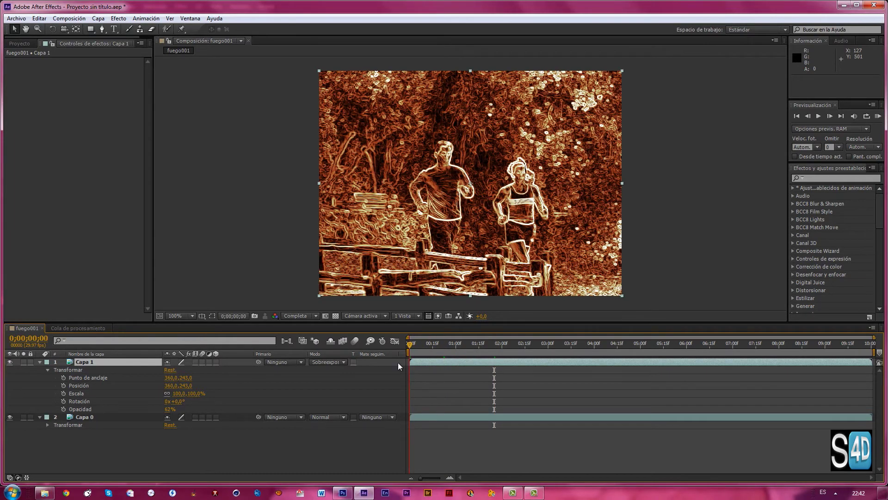
left_click(879, 116)
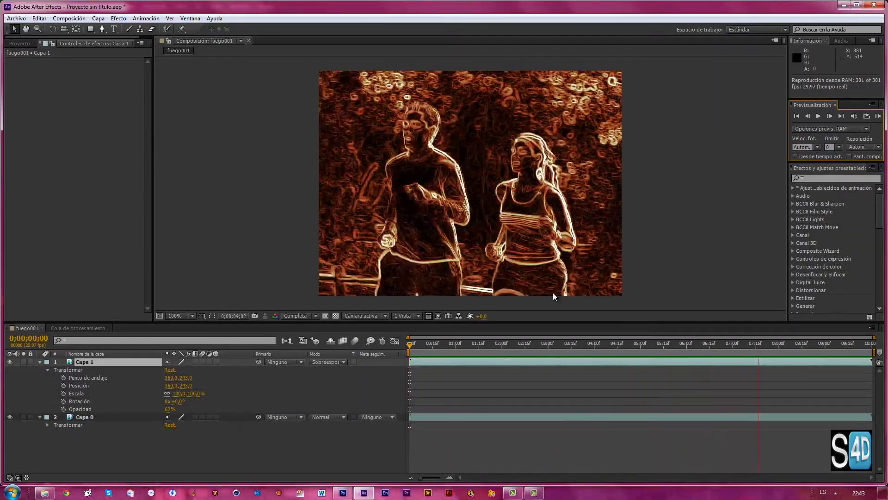
key("space")
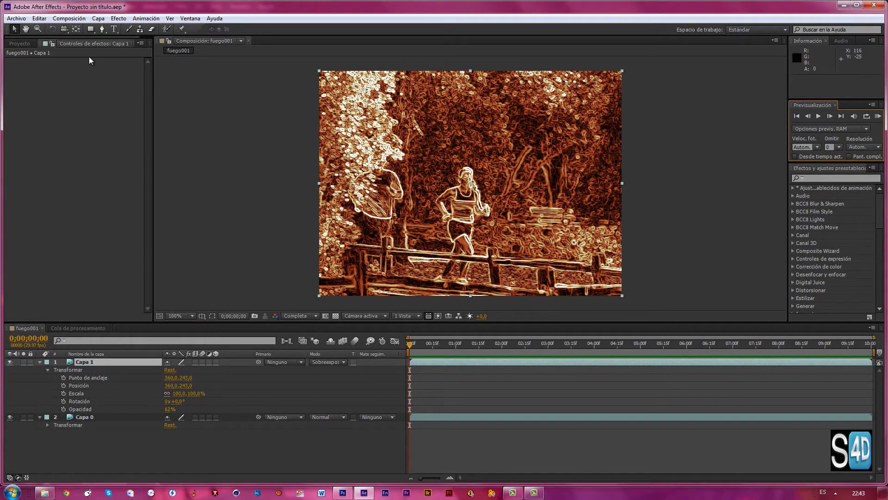
- Minimize After Effects and revert video_00001 to its Abrir history state in Photoshop
left_click(842, 5)
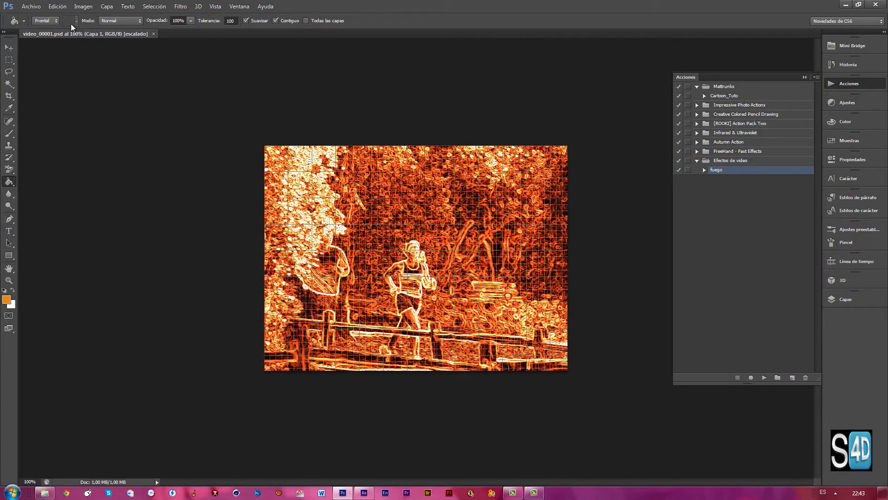
left_click(848, 64)
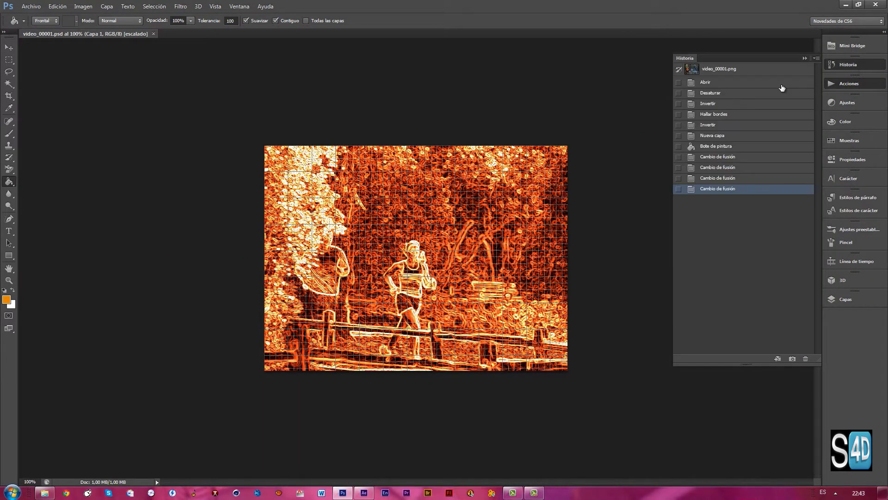
left_click(705, 83)
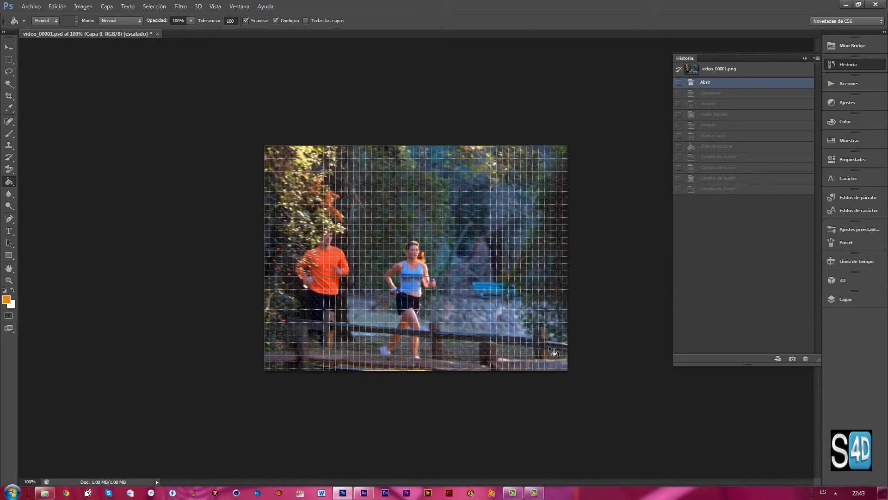
left_click(851, 83)
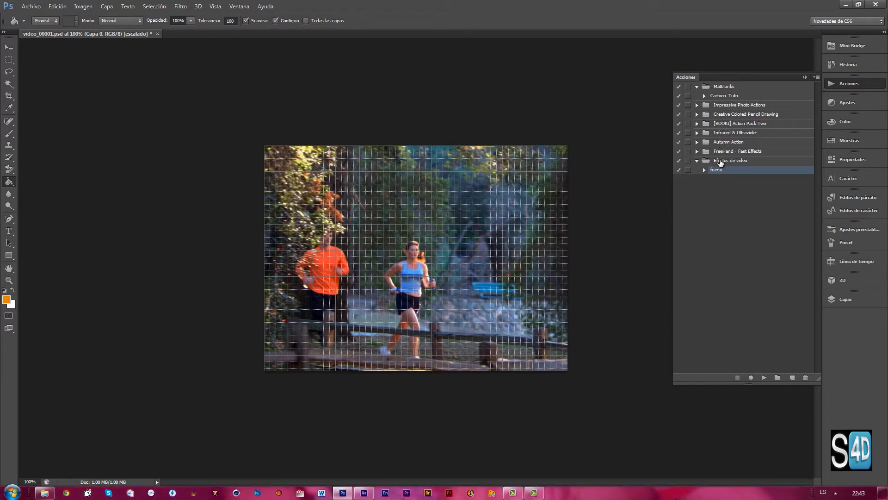
left_click(697, 114)
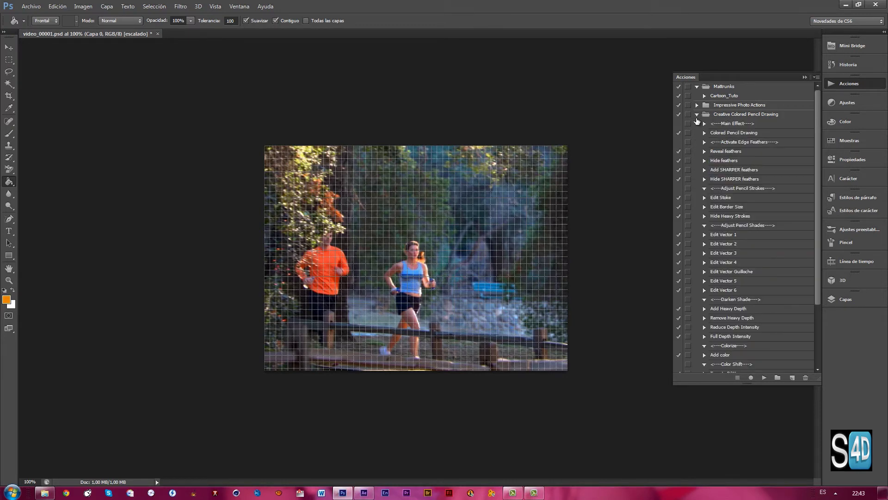
left_click(697, 114)
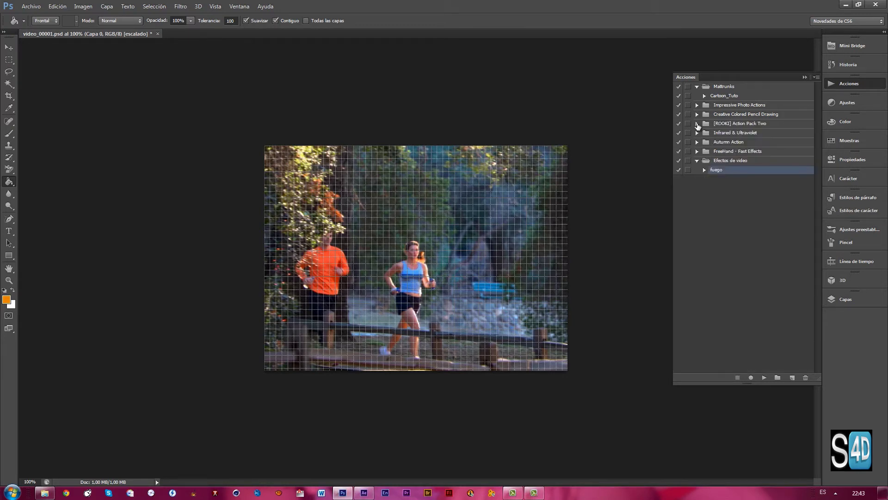
left_click(697, 124)
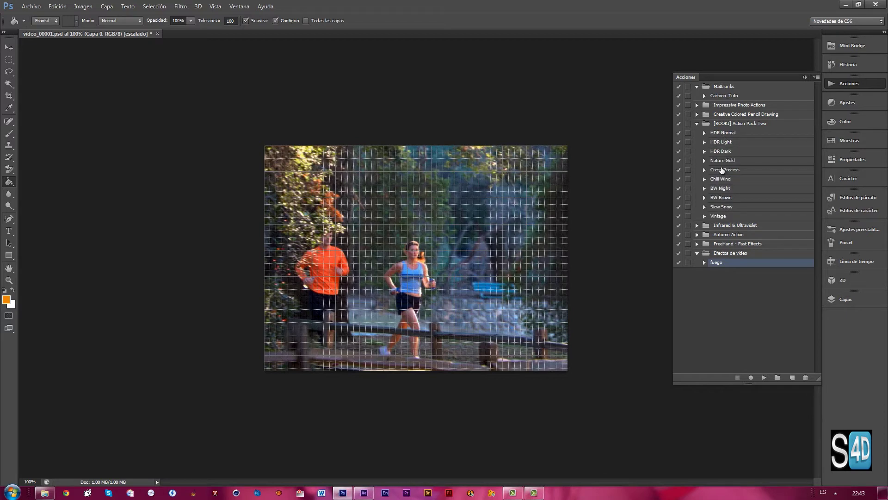
left_click(723, 161)
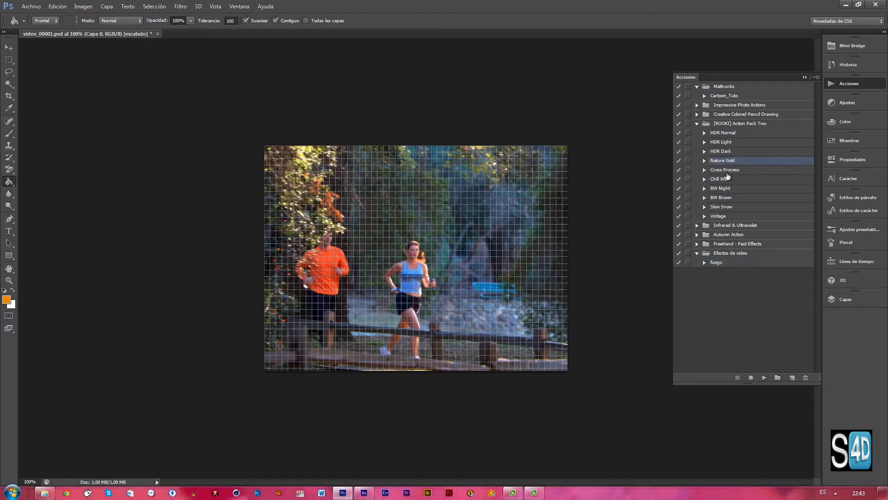
left_click(766, 378)
left_click(702, 161)
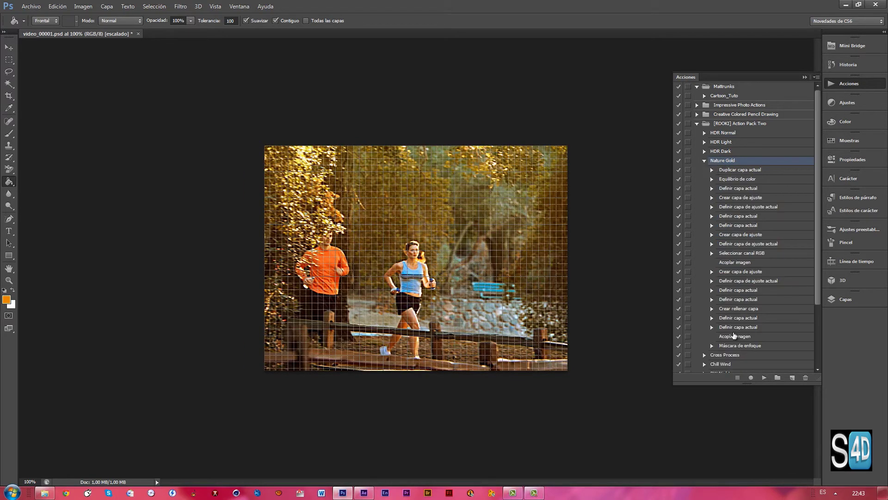
scroll(796, 278, "down", 3)
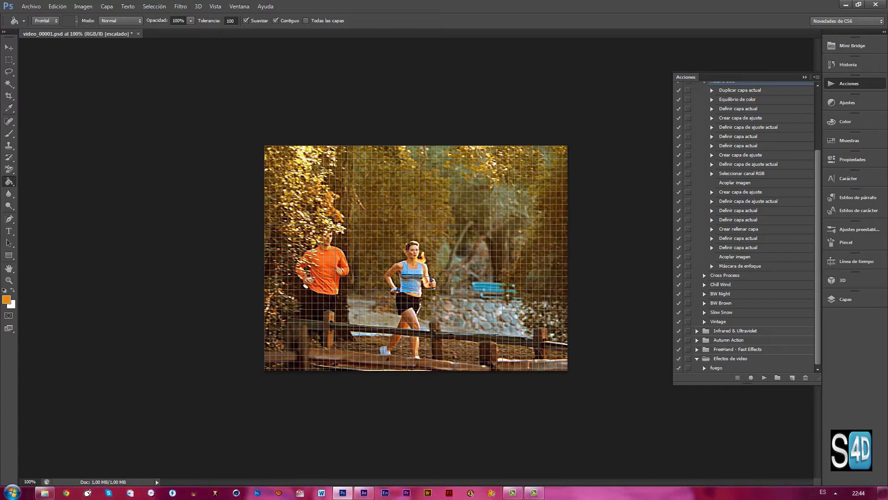
left_click(31, 6)
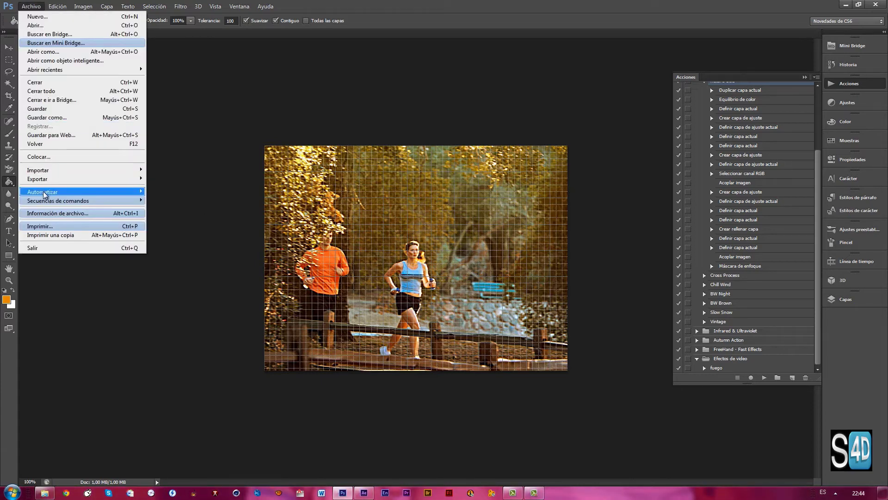
mouse_move(42, 191)
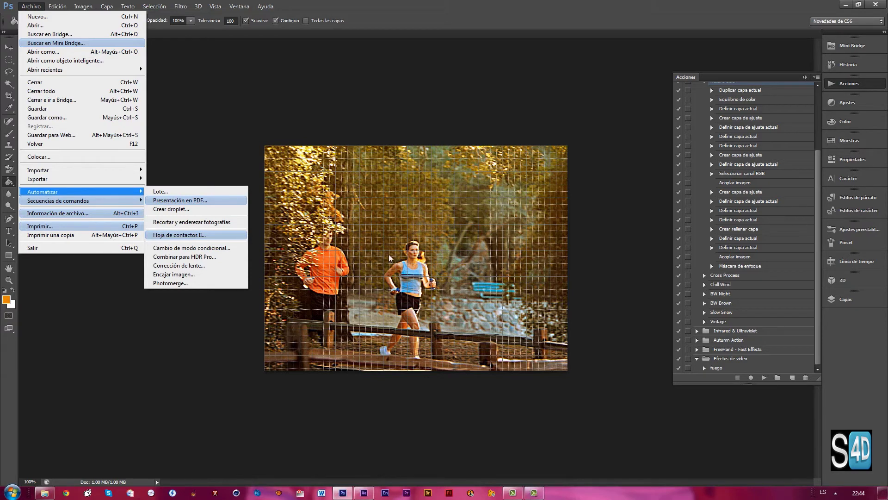
left_click(651, 340)
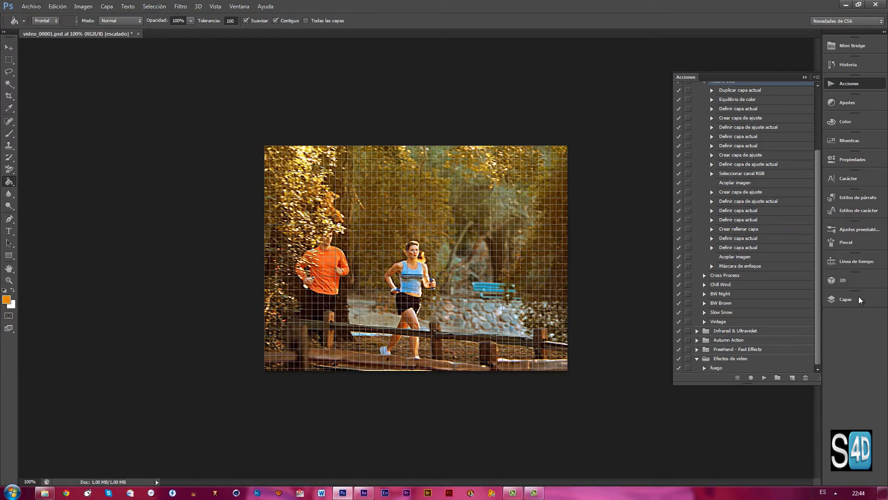
left_click_drag(818, 276, 818, 187)
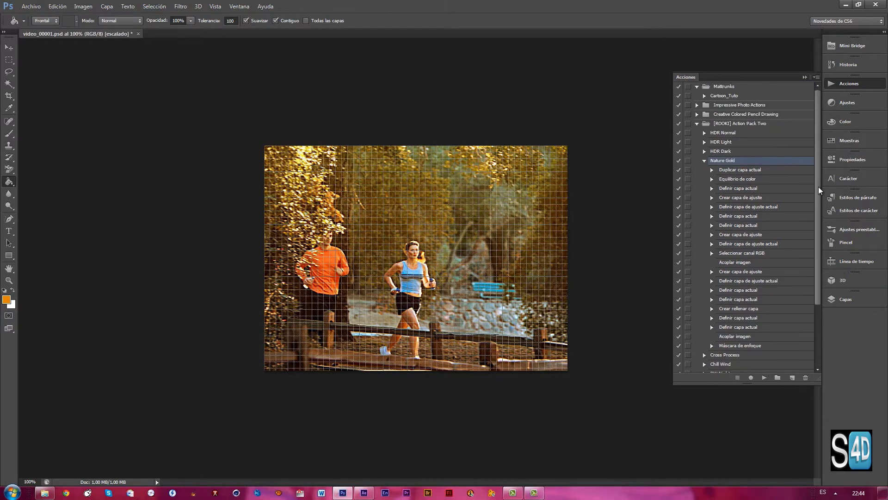
left_click(697, 123)
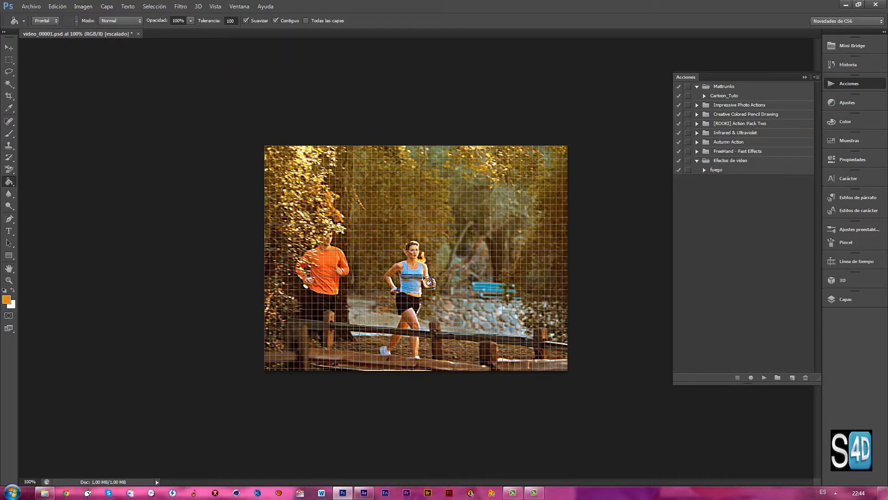
left_click(845, 65)
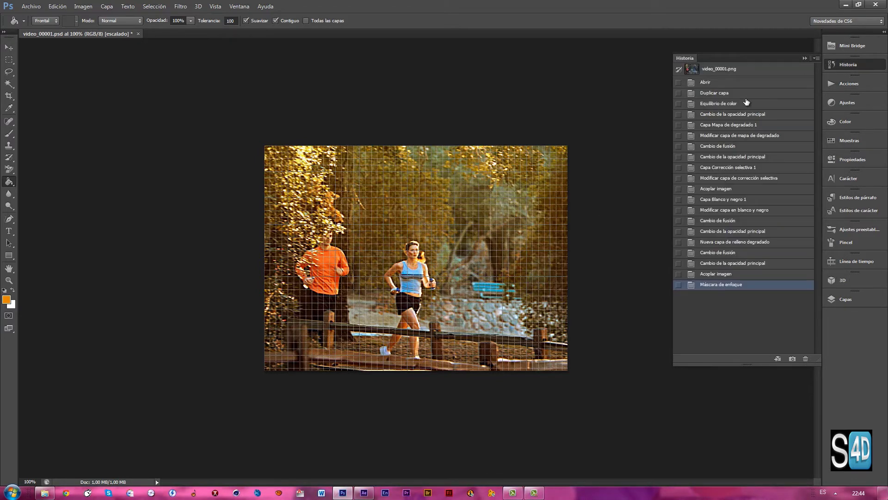
left_click(705, 82)
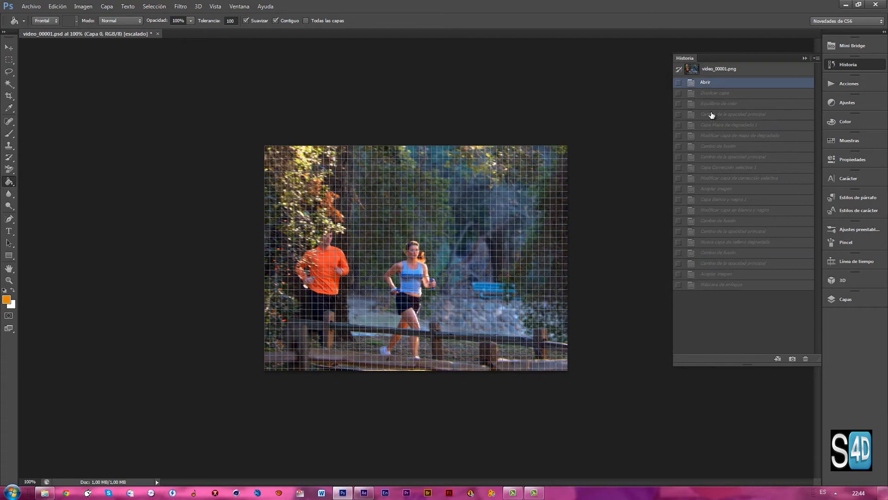
left_click(854, 88)
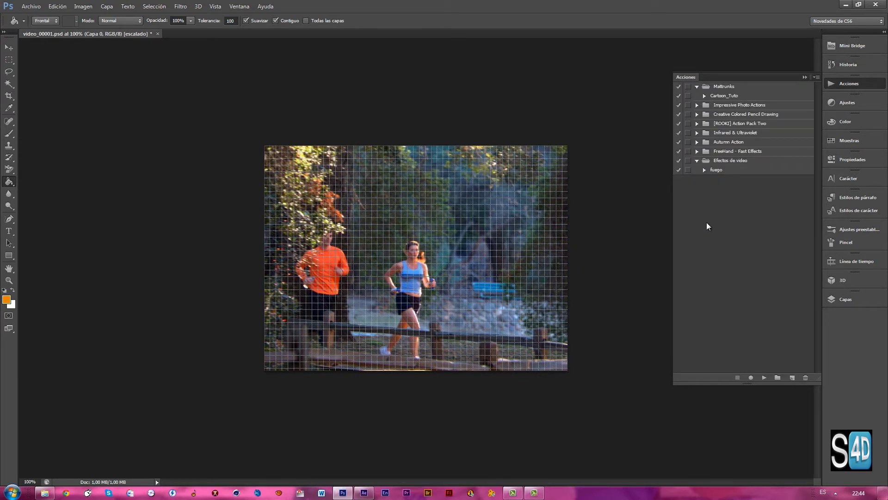
left_click(722, 162)
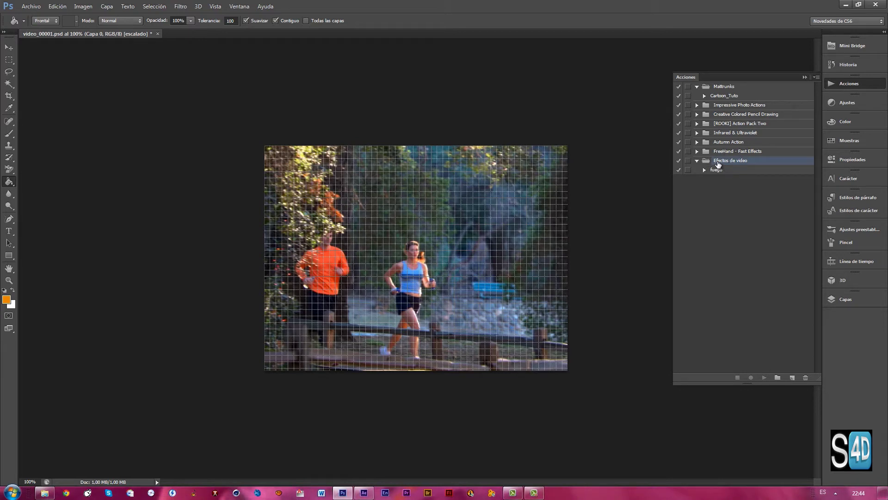
- Create a new action named gold in Efectos de video and start recording
left_click(793, 377)
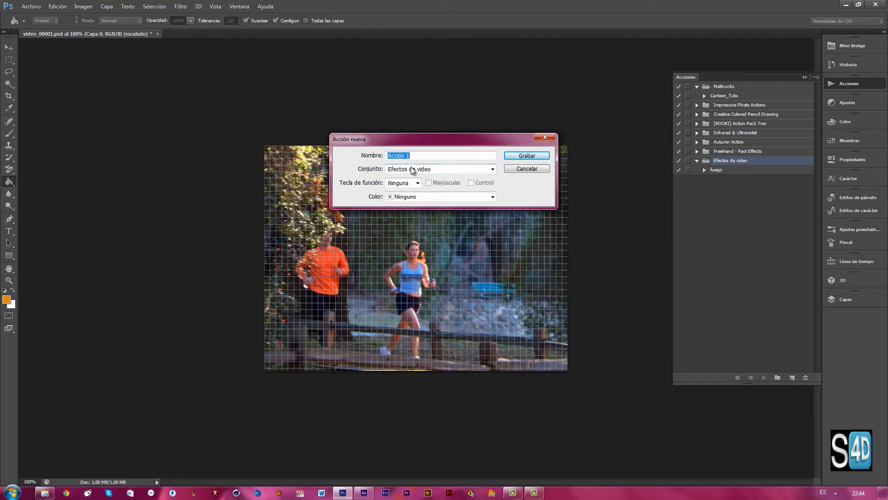
left_click_drag(410, 156, 386, 158)
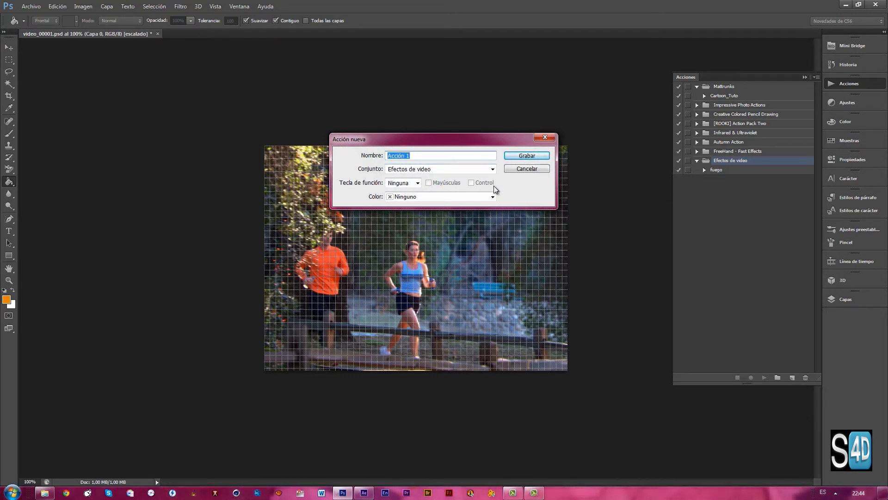
type("gold")
left_click(527, 156)
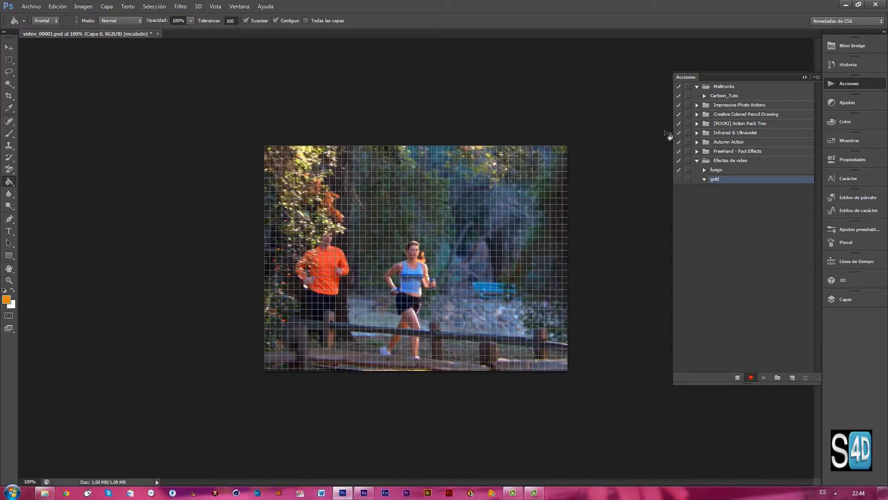
- Record the Nature Gold grade from [ROOKI] Action Pack Two, then begin saving the golden image
left_click(697, 124)
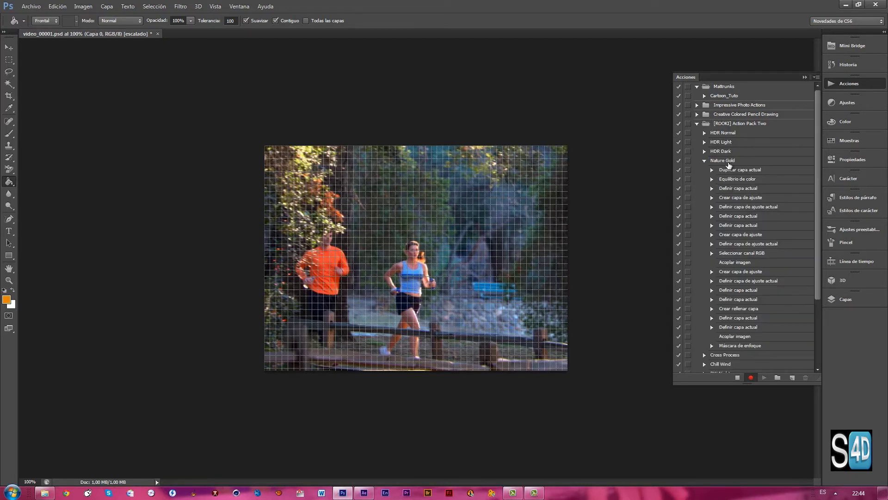
left_click(730, 163)
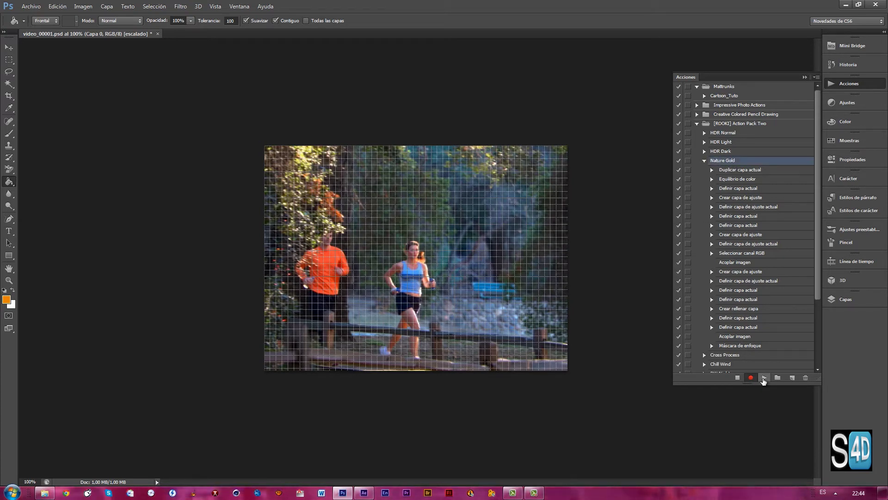
left_click(763, 378)
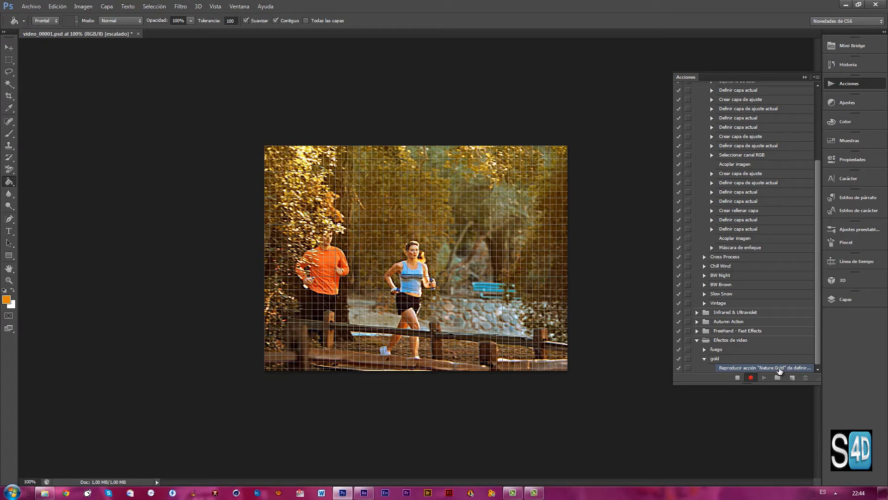
left_click(32, 10)
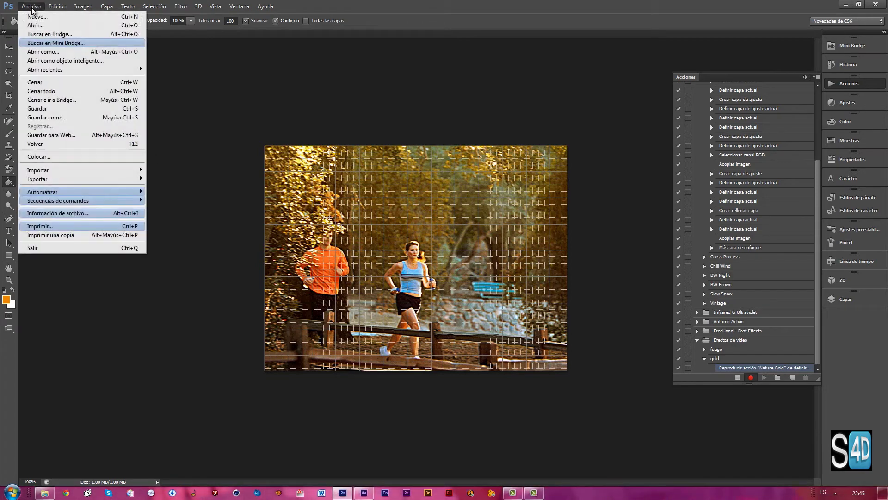
left_click(45, 118)
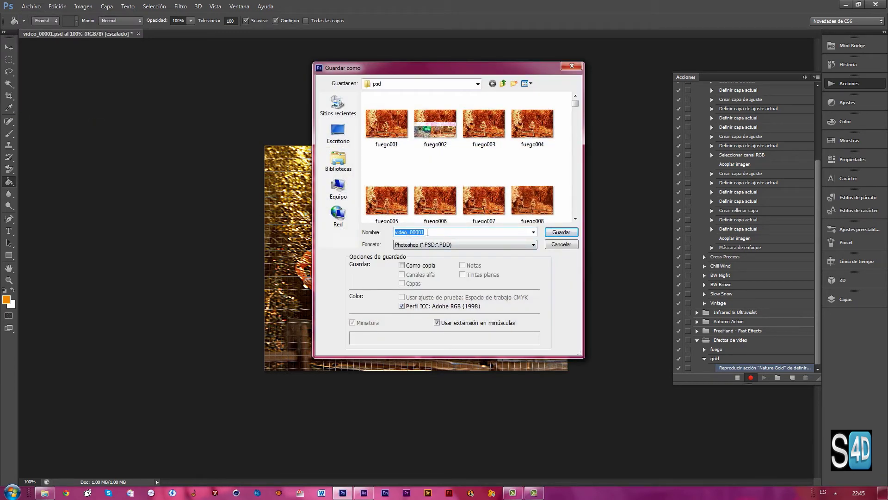
- Save the graded frame as gold_00001.psd, then stop the gold action recording
left_click_drag(410, 233, 395, 232)
type("gol")
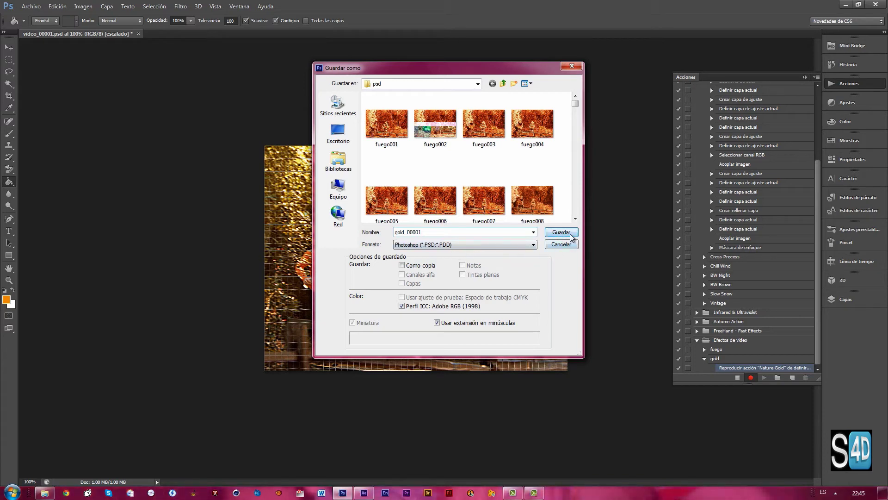
left_click(561, 232)
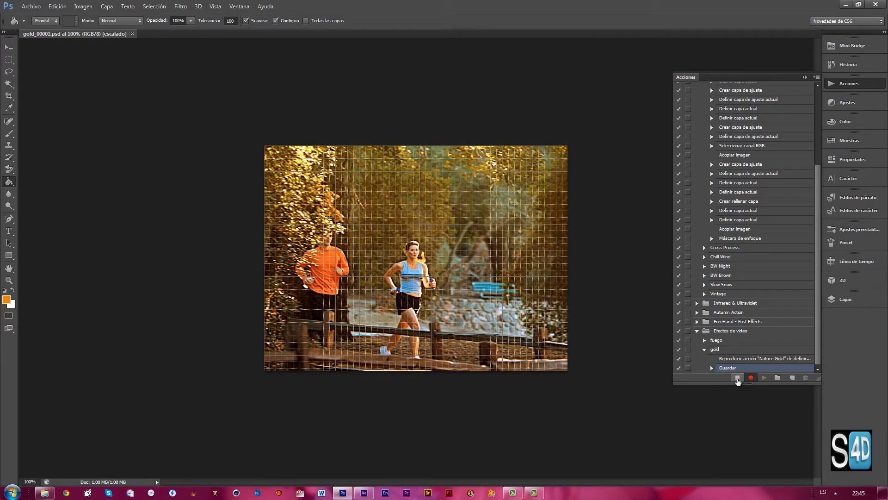
left_click(738, 378)
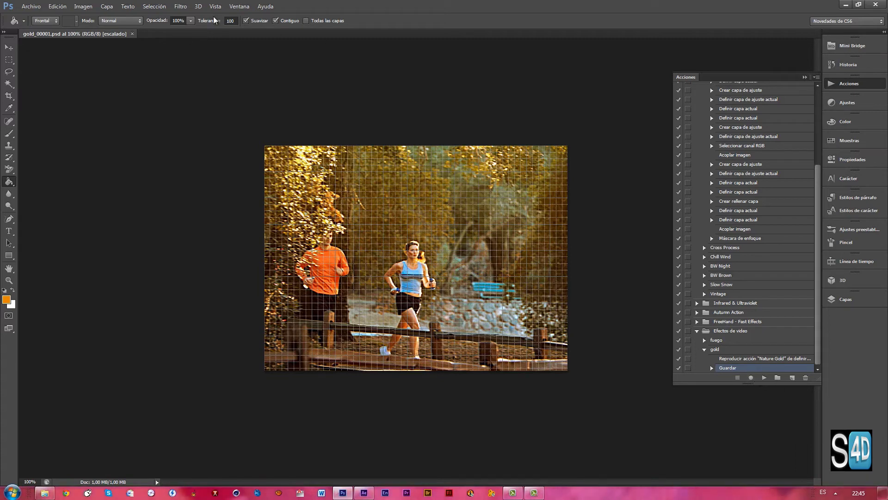
left_click(33, 6)
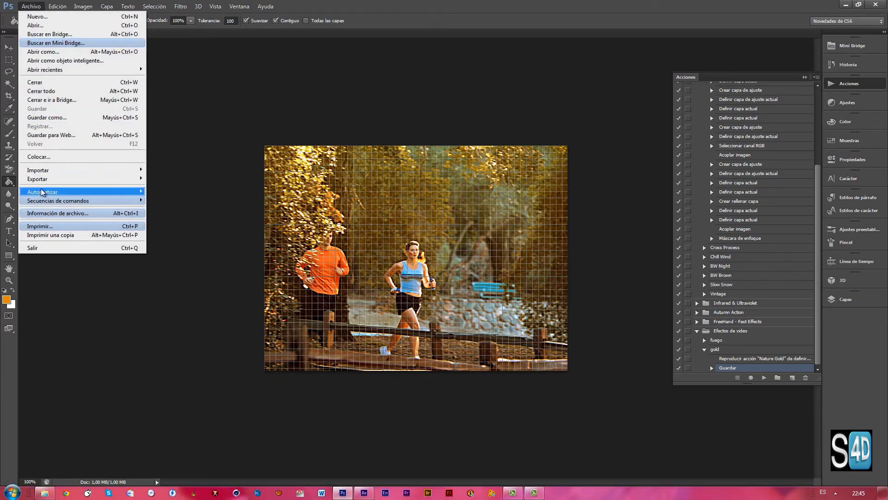
mouse_move(43, 191)
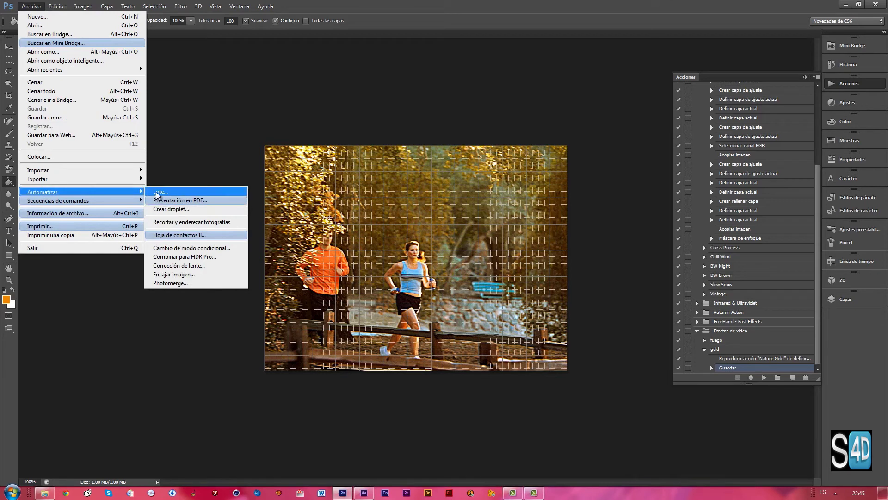
- Batch-run the gold action on secuencia into a new psd2 folder, with output files named gold
left_click(158, 192)
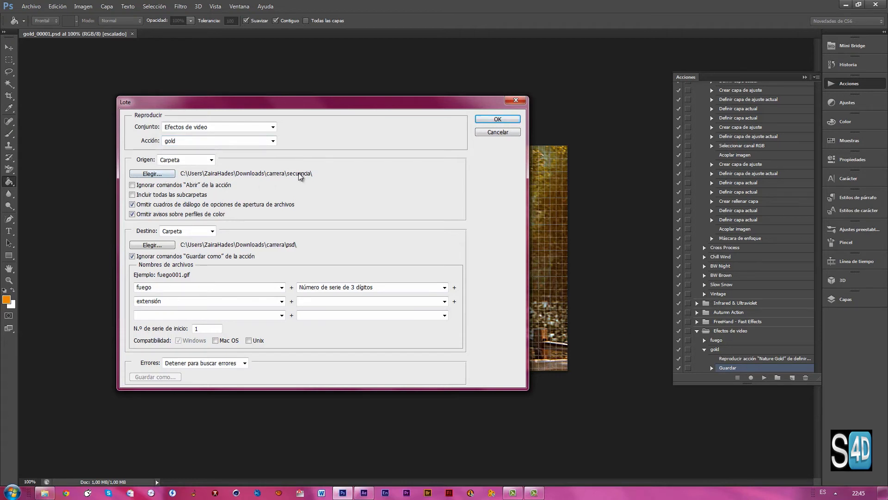
left_click(151, 174)
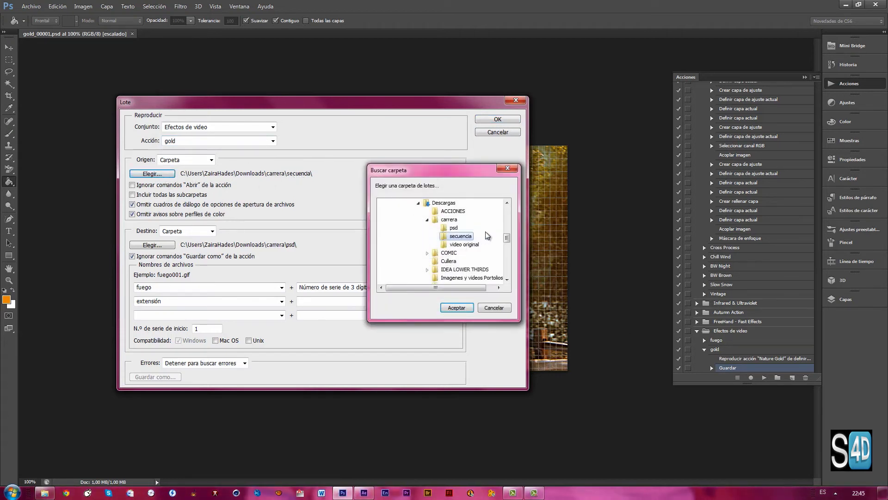
left_click(456, 308)
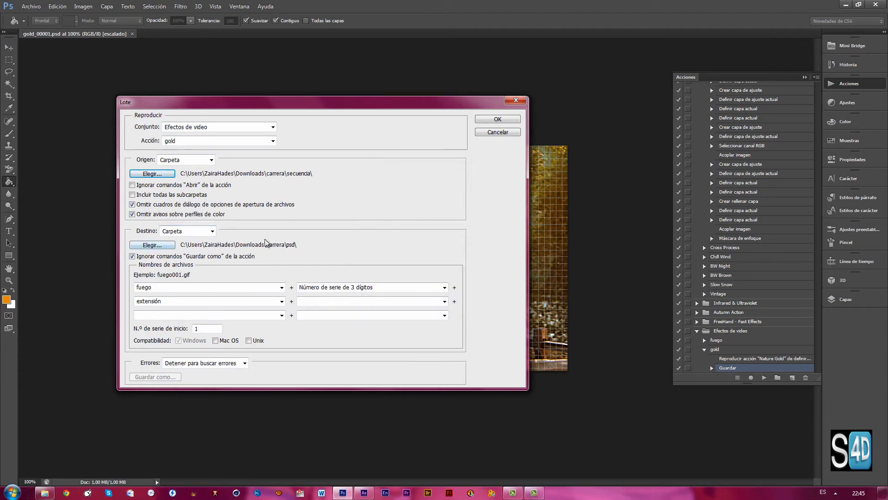
left_click(161, 249)
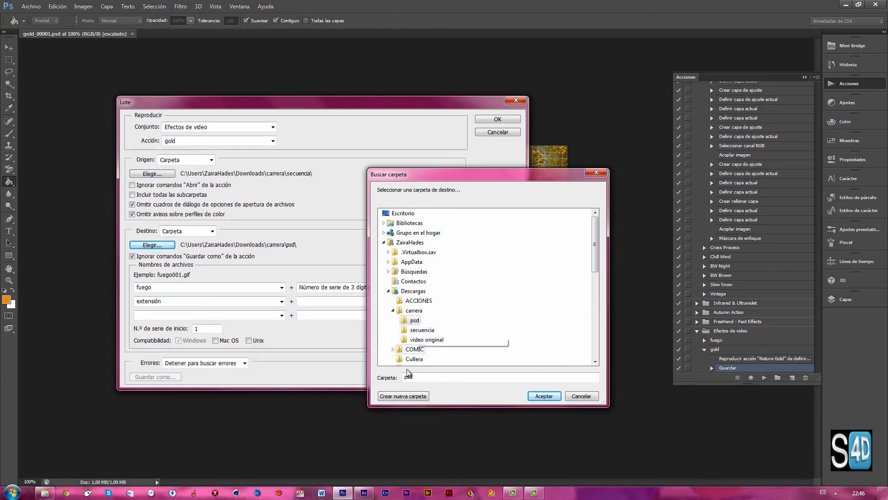
left_click(403, 397)
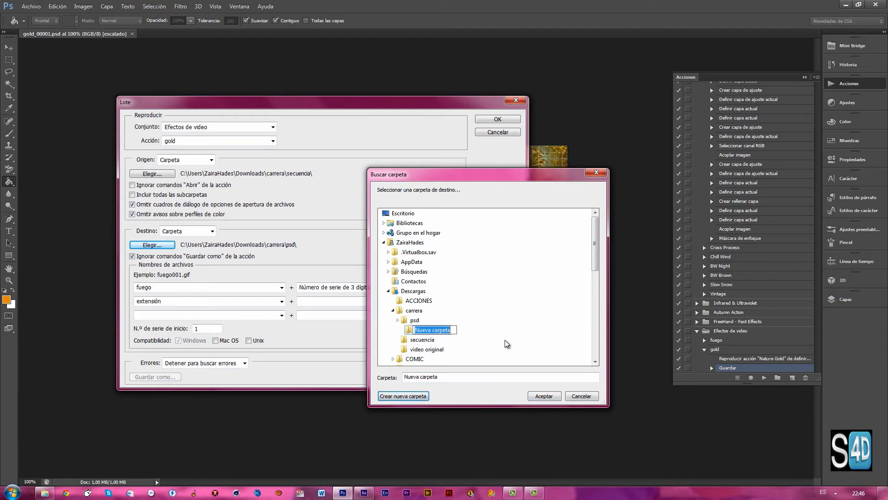
type("psd2")
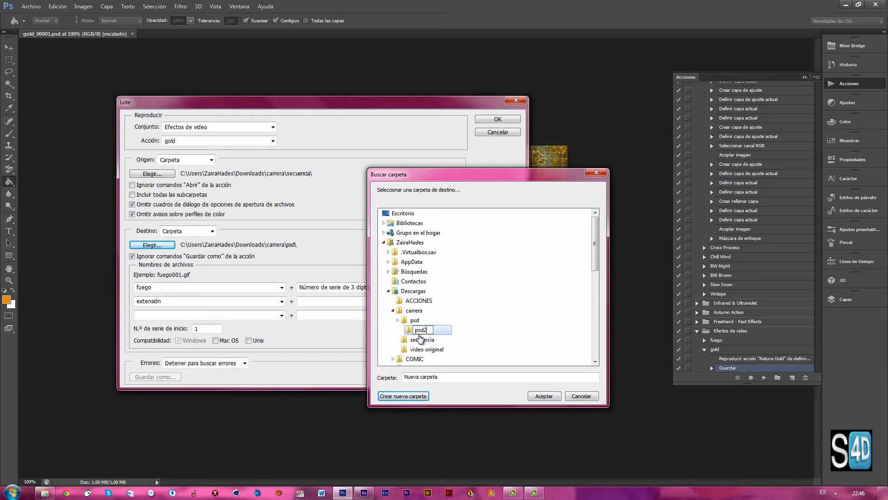
left_click(545, 397)
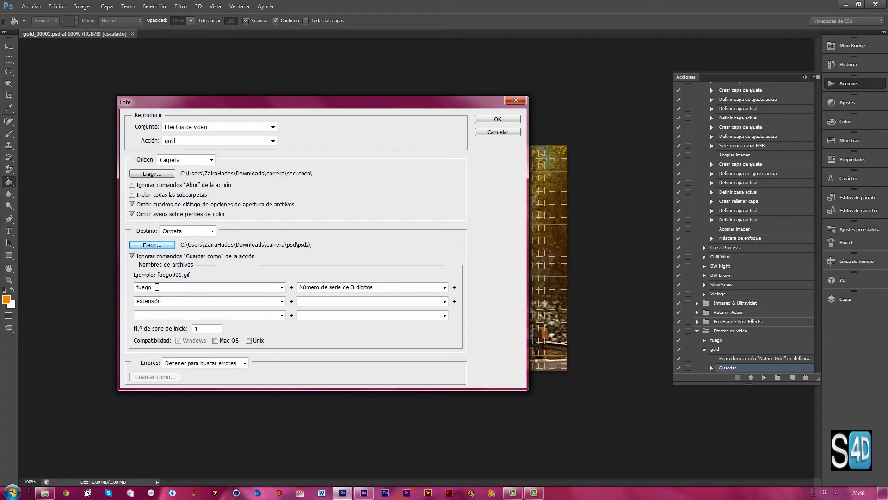
double_click(155, 288)
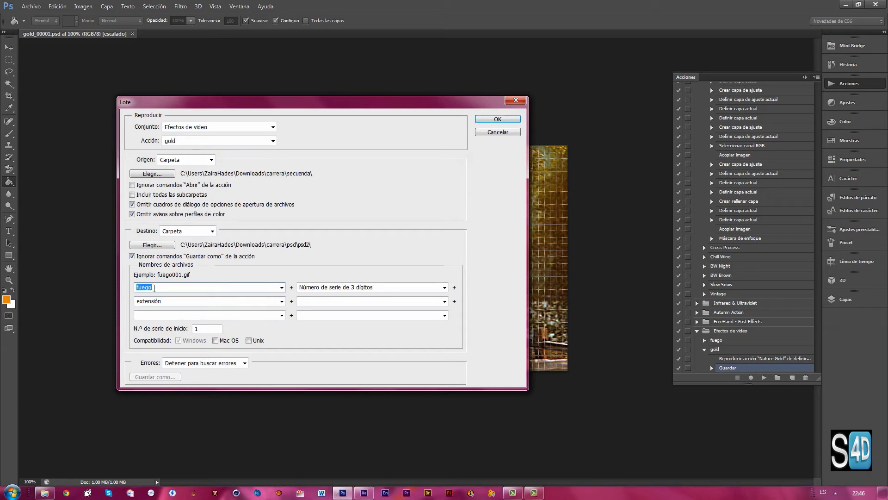
type("gold")
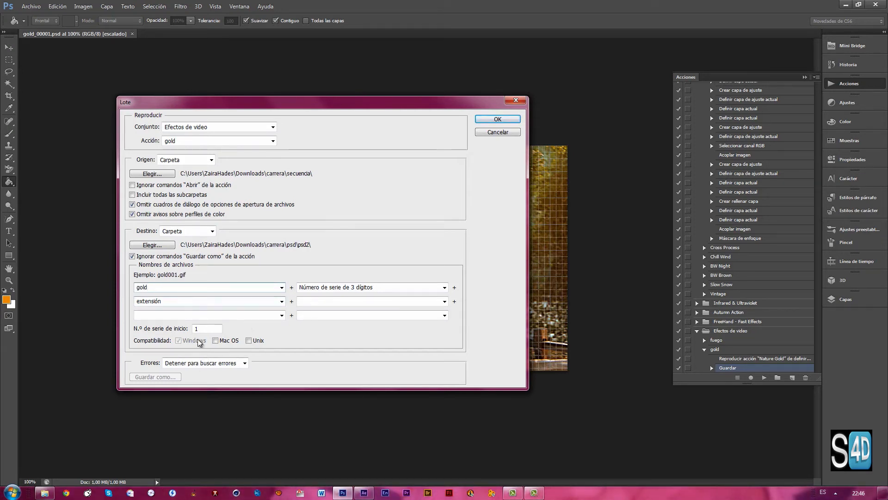
left_click(503, 121)
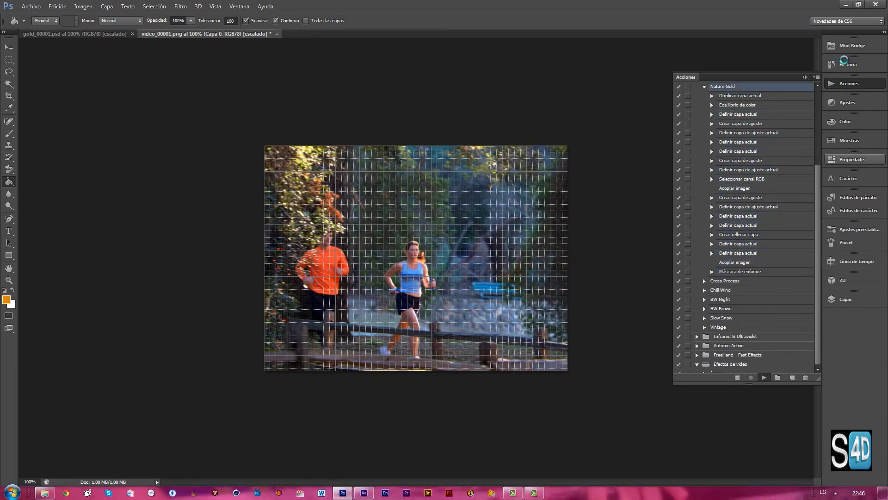
- Collapse and re-expand the Actions panel while the batch runs, then show the Layers panel
left_click(806, 77)
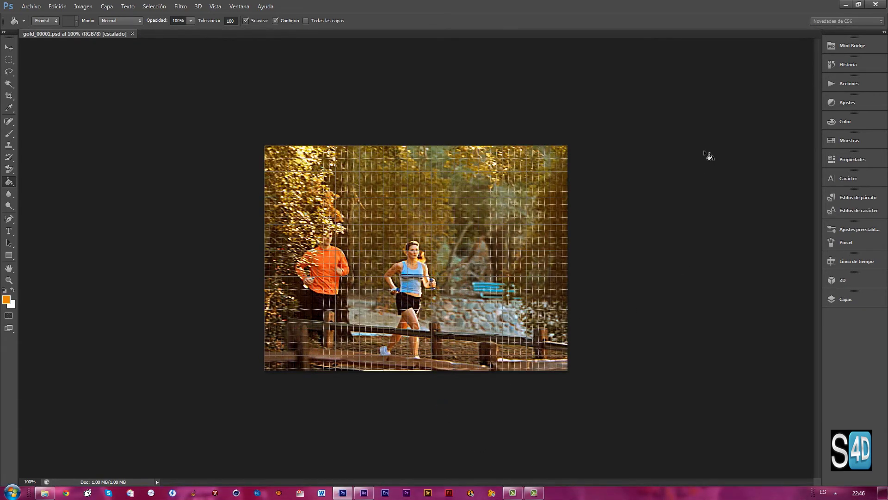
left_click(849, 83)
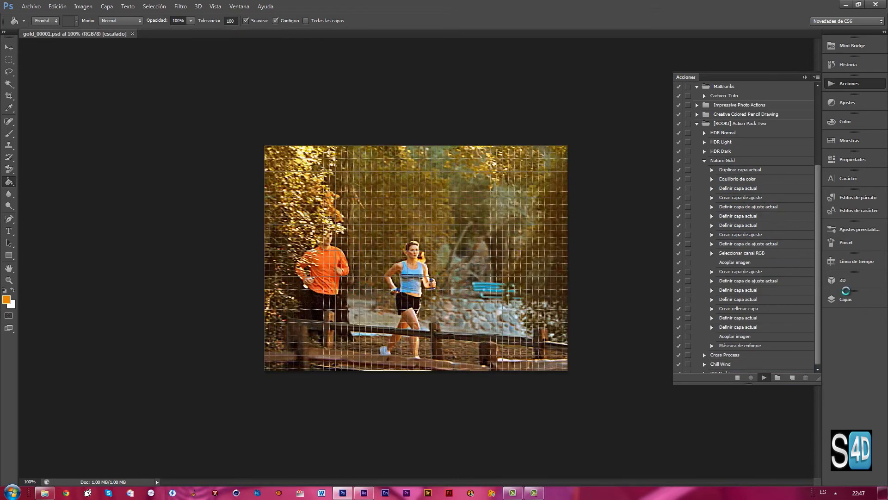
left_click(845, 300)
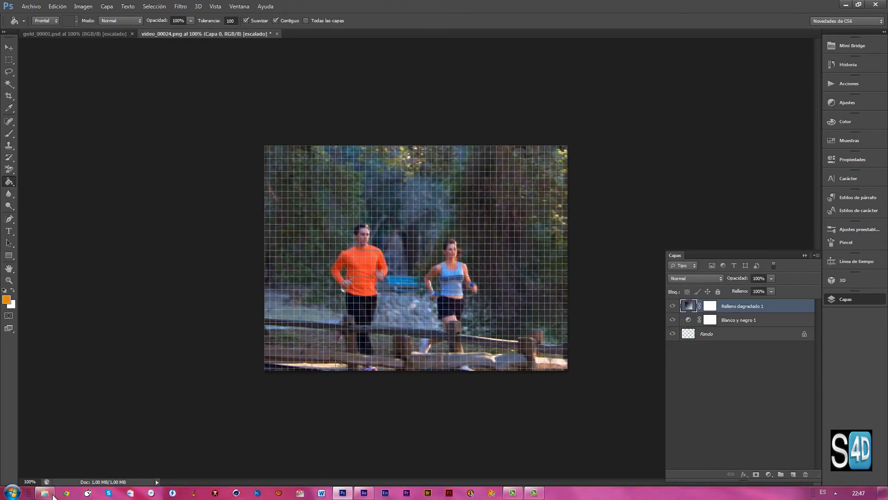
- Open the psd2 folder in Explorer to check frames gold001 through gold038
mouse_move(44, 493)
left_click(93, 458)
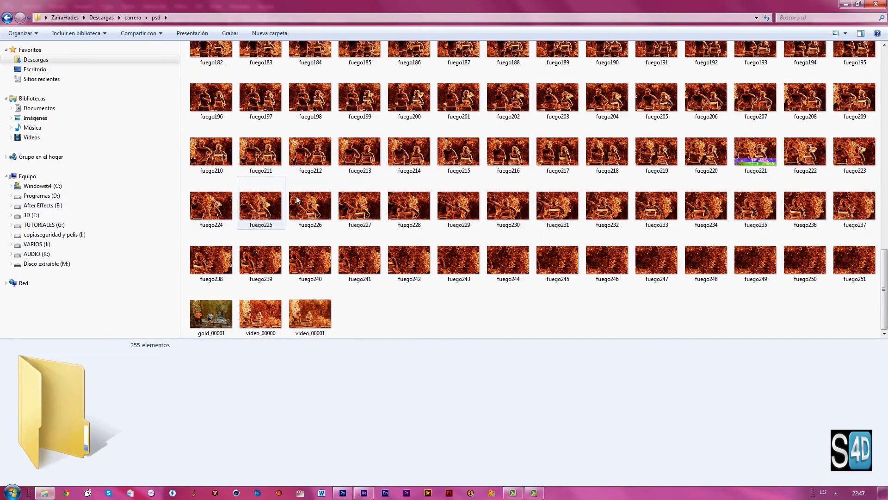
scroll(379, 238, "up", 3)
scroll(379, 239, "up", 10)
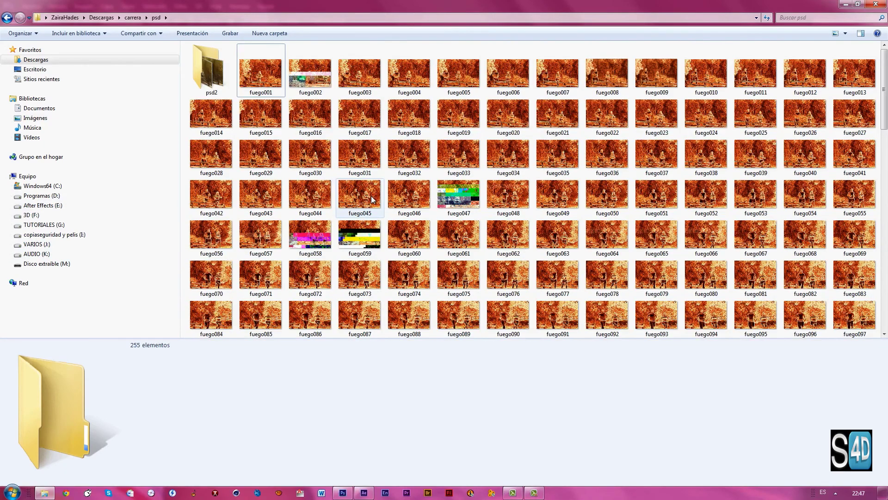
left_click(213, 75)
double_click(212, 77)
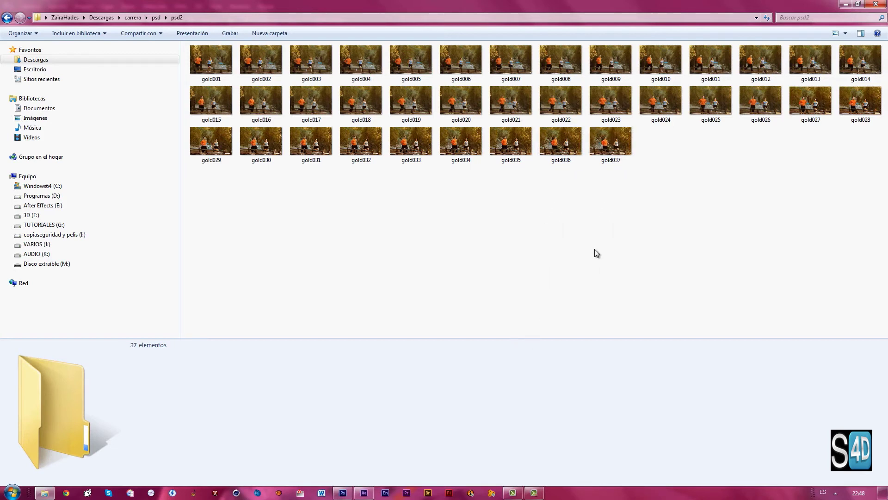
- Minimize Explorer and bring After Effects back to the front
left_click(845, 4)
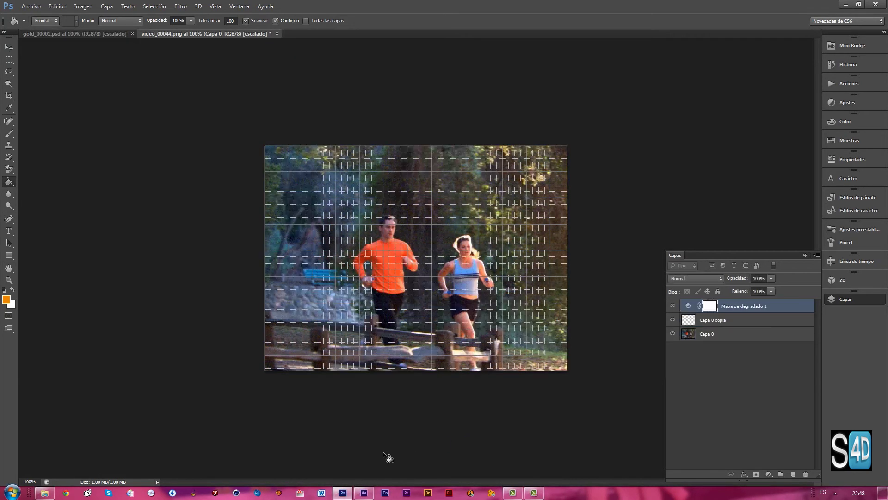
left_click(366, 493)
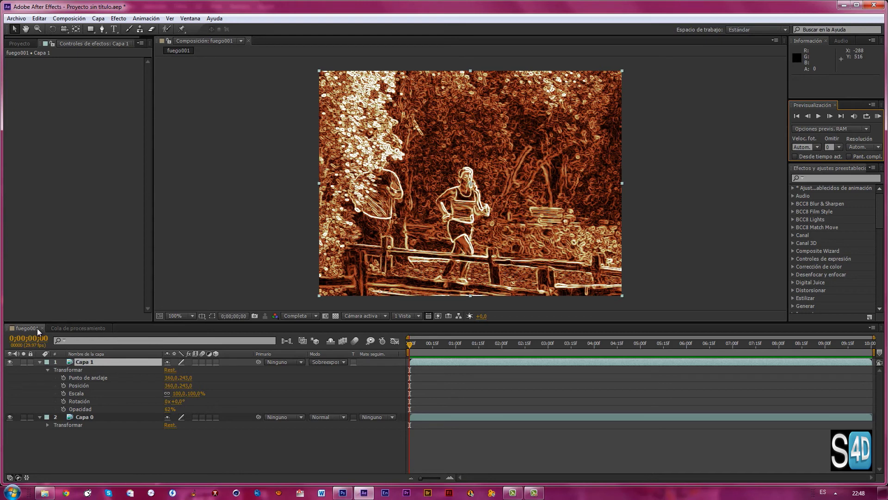
left_click(19, 43)
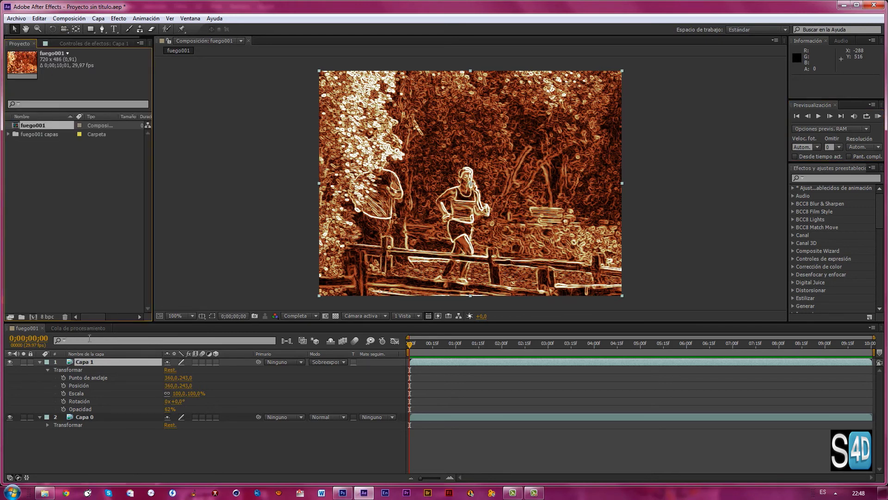
double_click(46, 160)
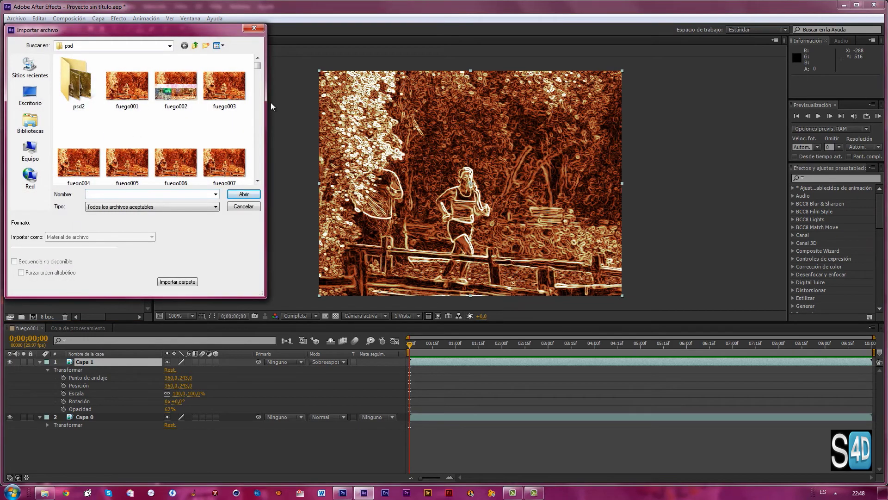
left_click_drag(260, 69, 258, 63)
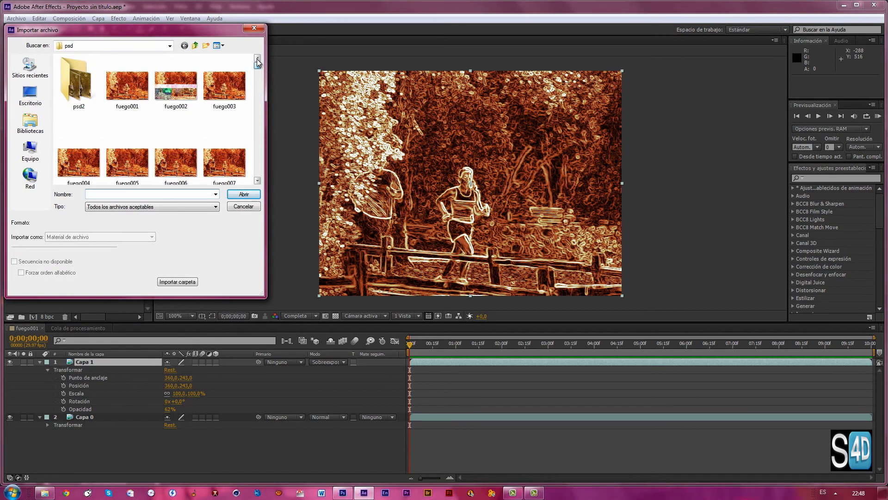
left_click(194, 46)
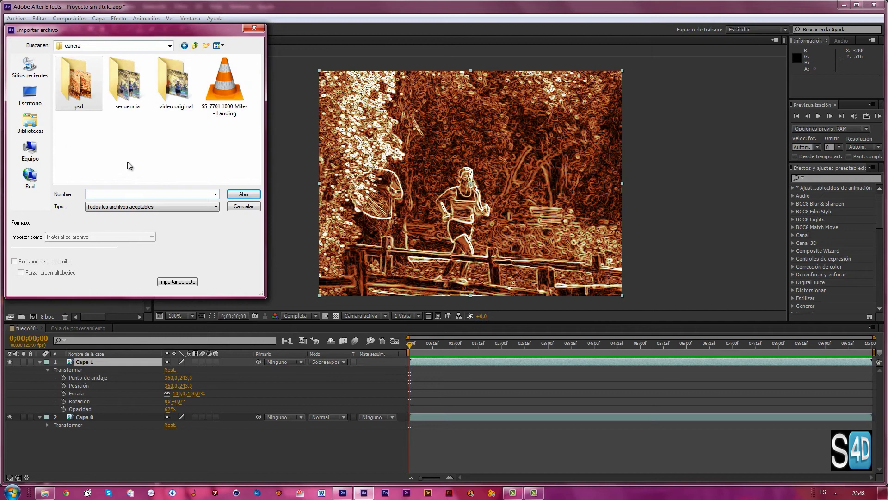
double_click(137, 95)
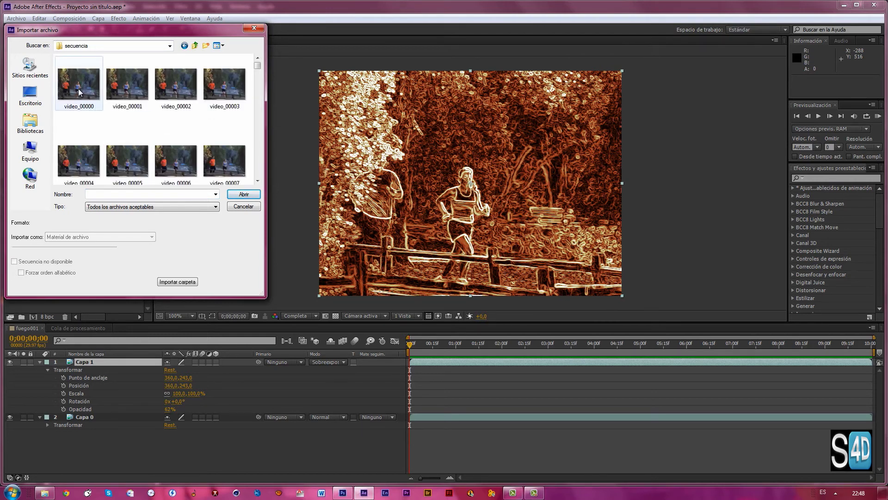
left_click(79, 89)
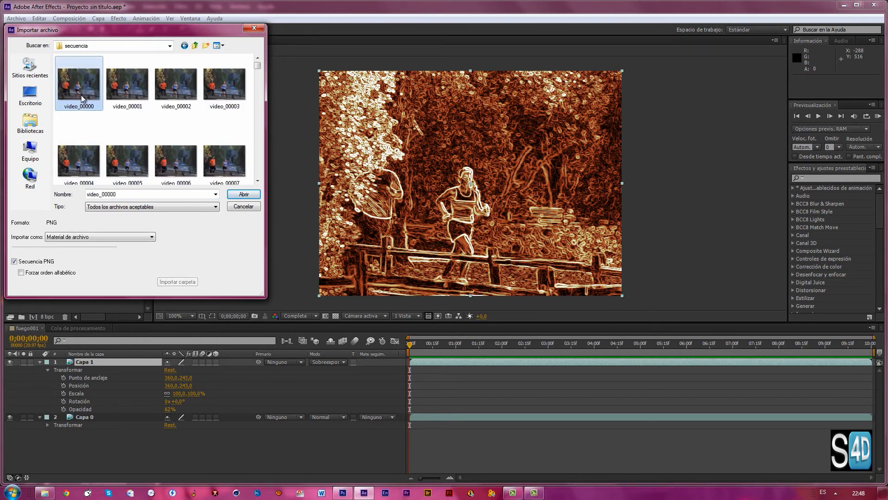
left_click(245, 194)
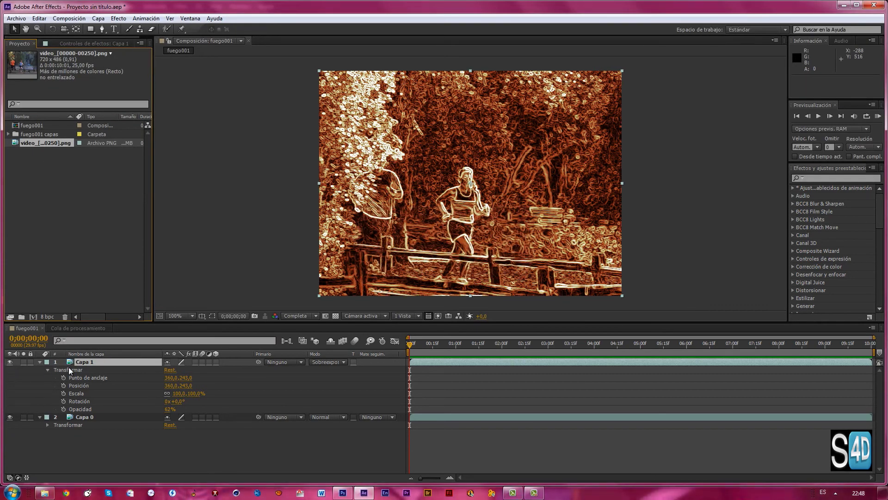
- Start placing the sequence in the timeline, cancel it, and select the fuego001 composition
left_click_drag(34, 143, 57, 359)
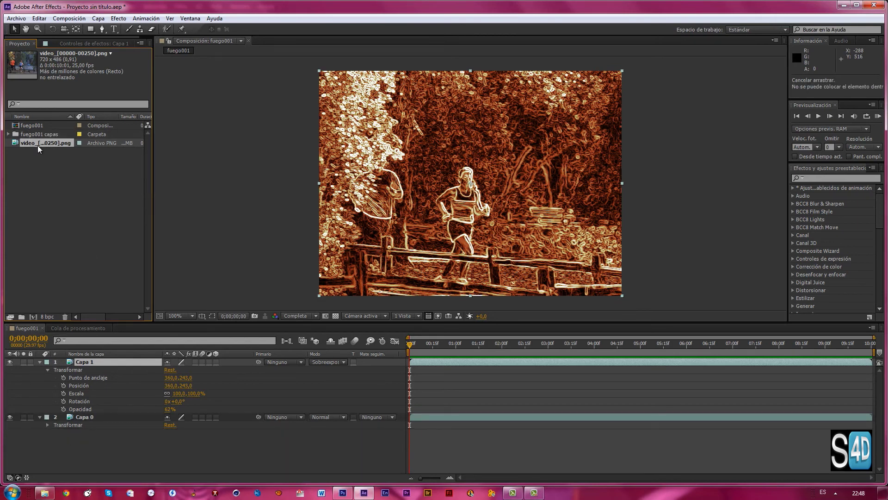
left_click_drag(57, 359, 31, 125)
left_click(31, 125)
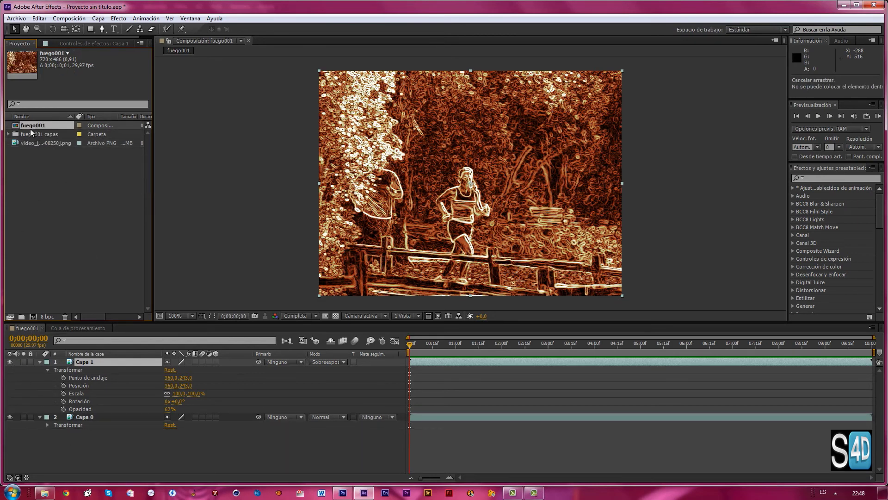
- Duplicate fuego001 as fuego002, add the runners PNG sequence beneath, and set Aclarar blend mode
key("ctrl+d")
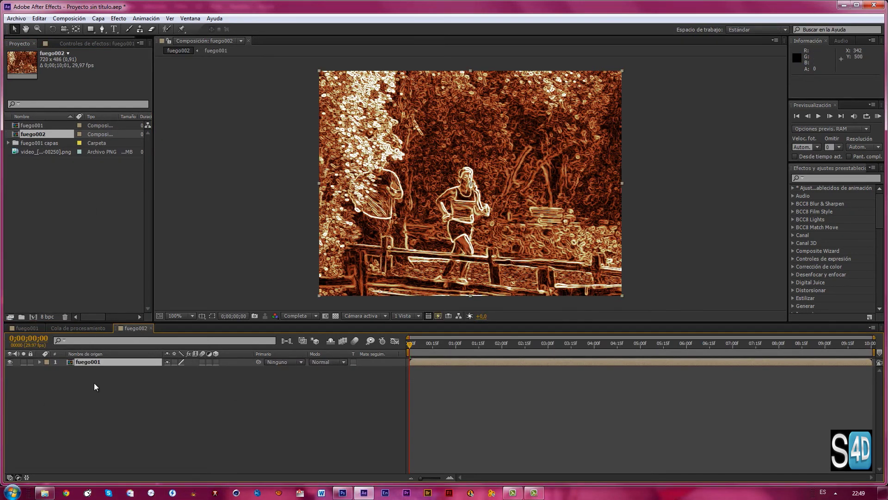
left_click_drag(35, 151, 79, 384)
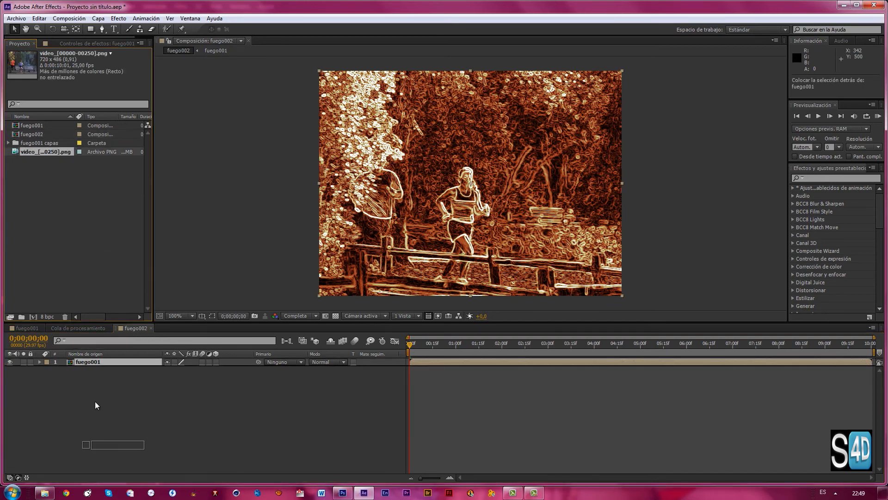
left_click(301, 361)
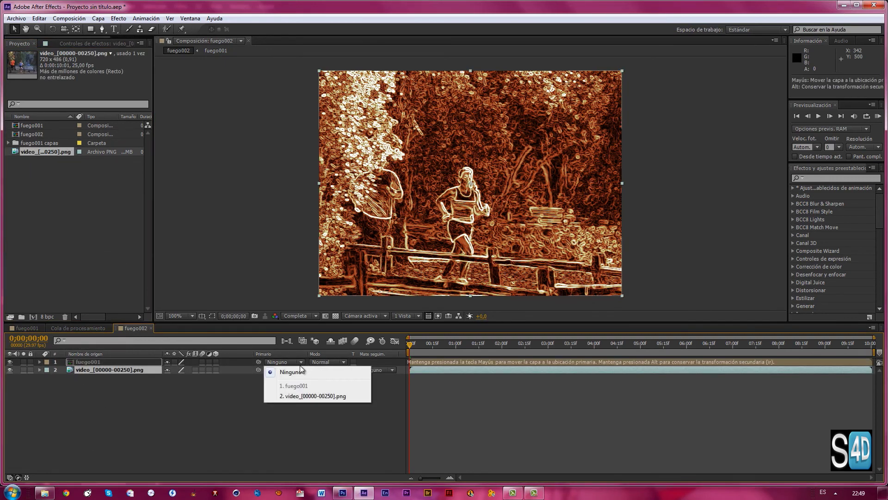
left_click(343, 362)
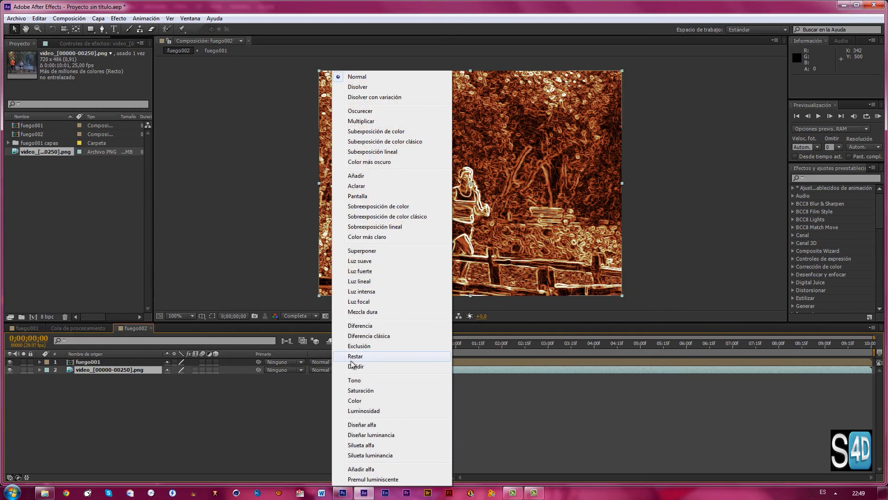
left_click(357, 185)
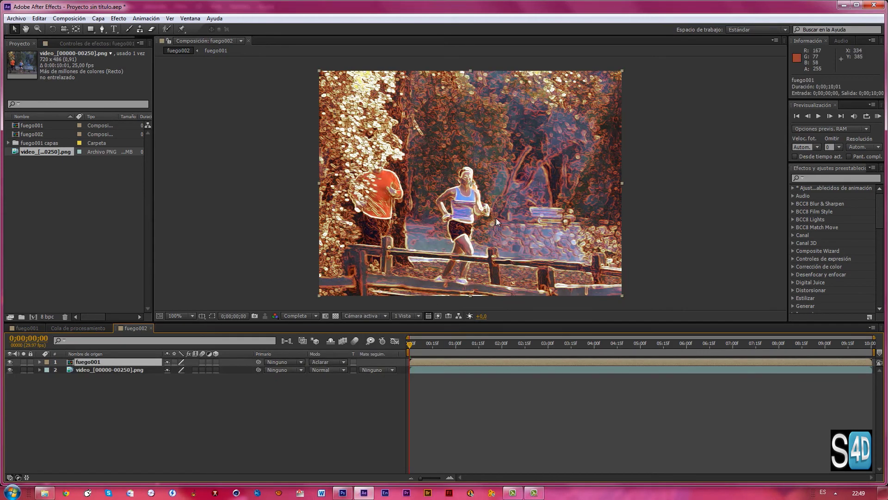
- Compare Subexposición de color, Aclarar and Oscurecer blend modes, checking a later frame
left_click(343, 361)
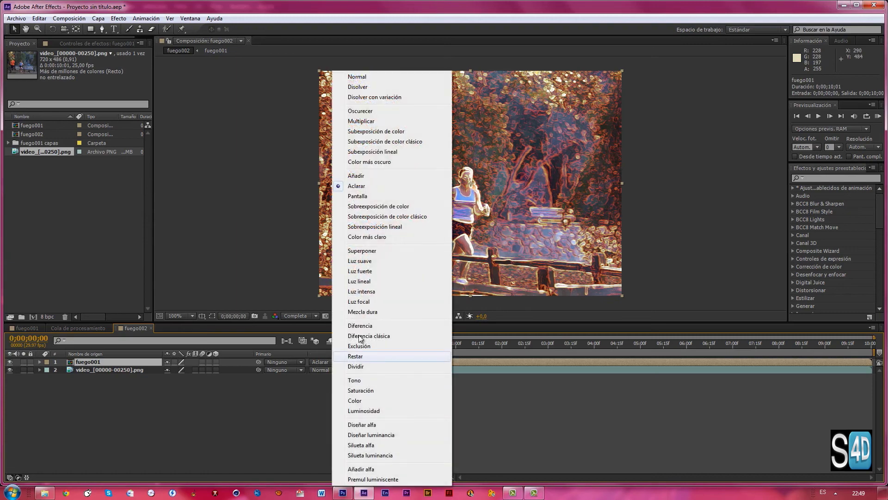
left_click(368, 132)
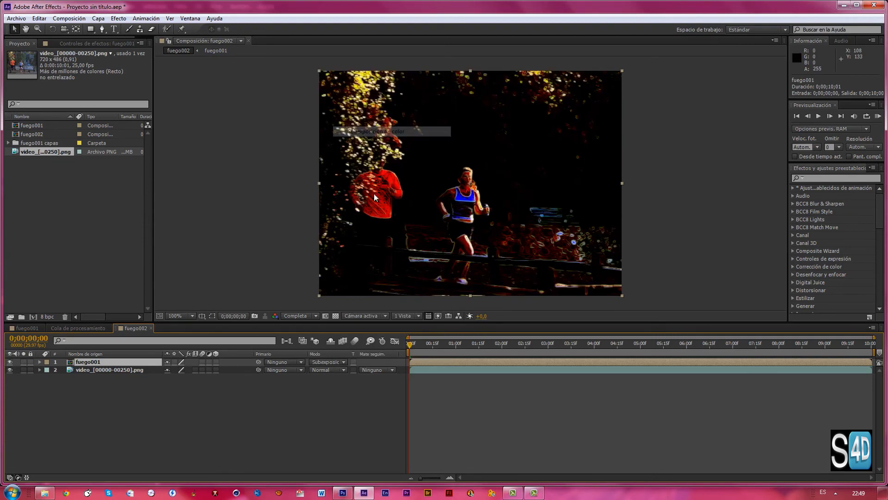
left_click(344, 362)
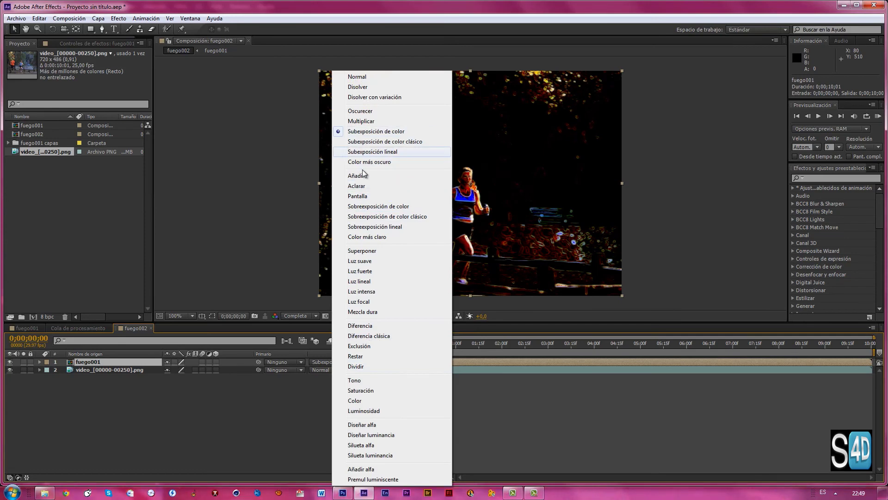
left_click(360, 186)
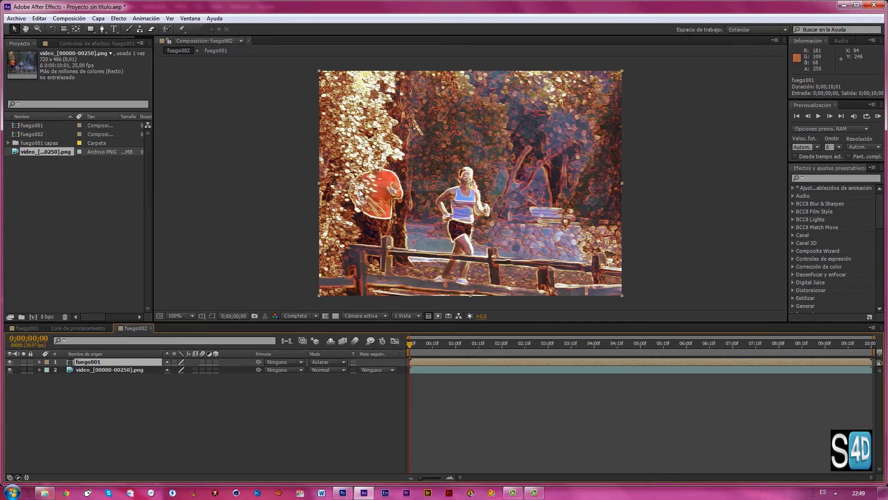
left_click(345, 362)
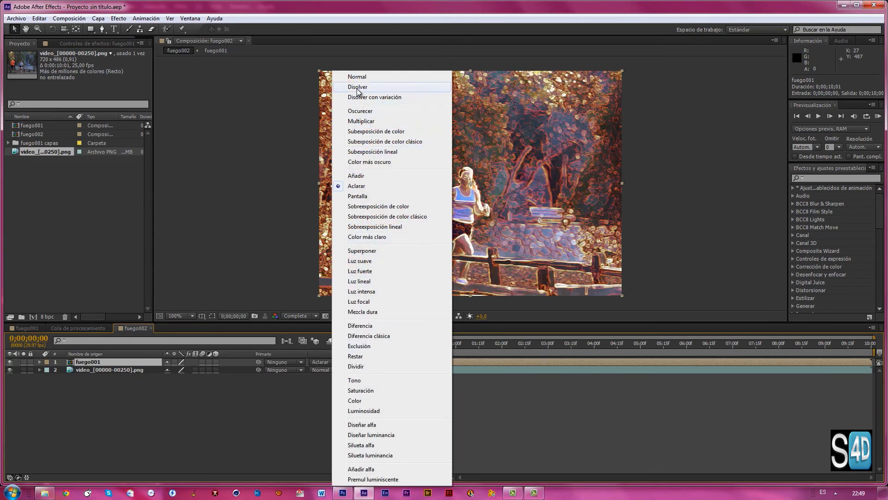
left_click(361, 111)
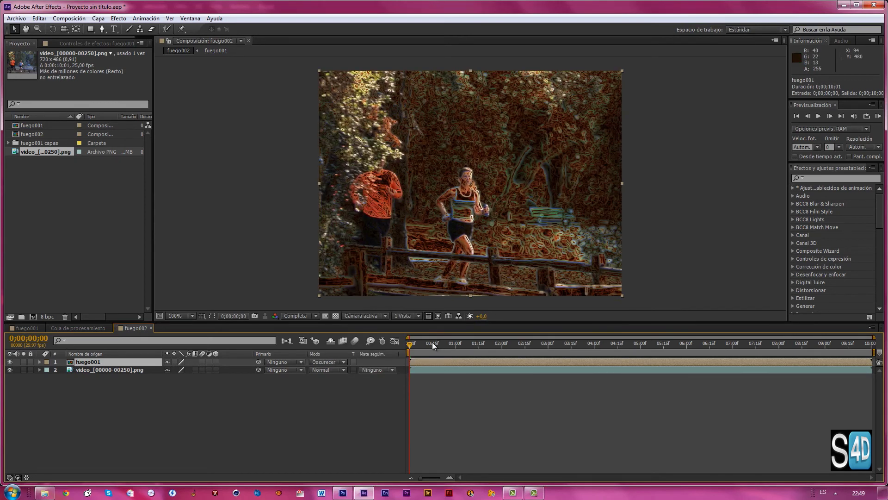
left_click_drag(411, 343, 506, 346)
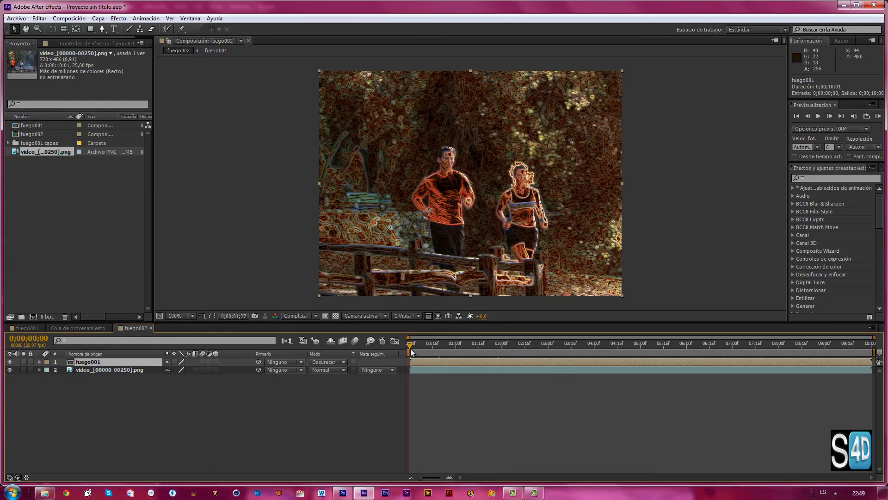
left_click(410, 346)
- Test Pantalla, Color más claro and Luz lineal, settle on Sobreexposición de color, and preview
left_click(345, 361)
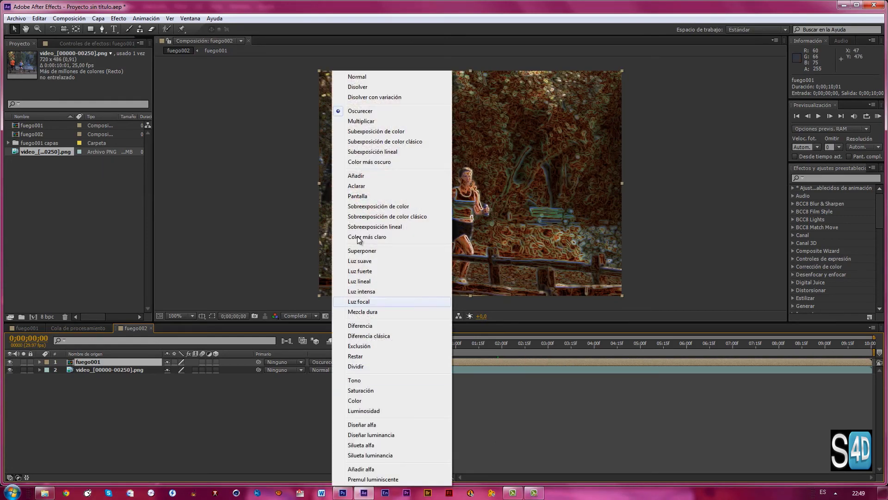
left_click(360, 200)
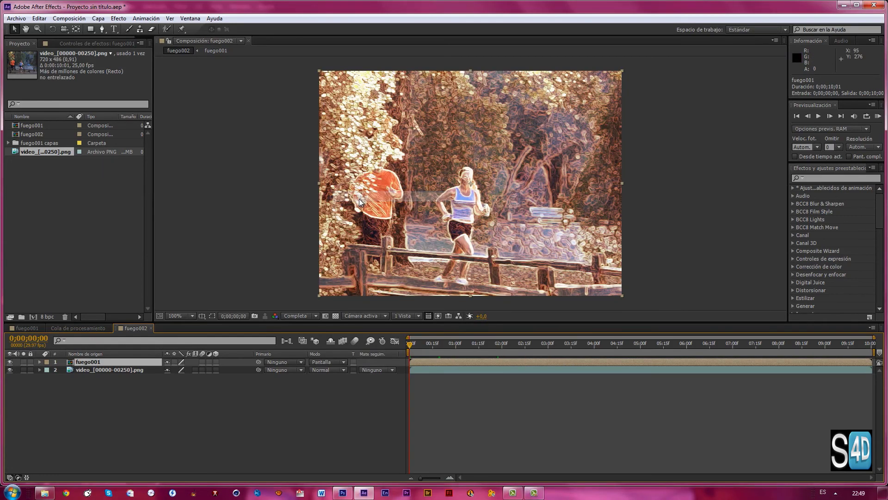
left_click(344, 362)
left_click(361, 236)
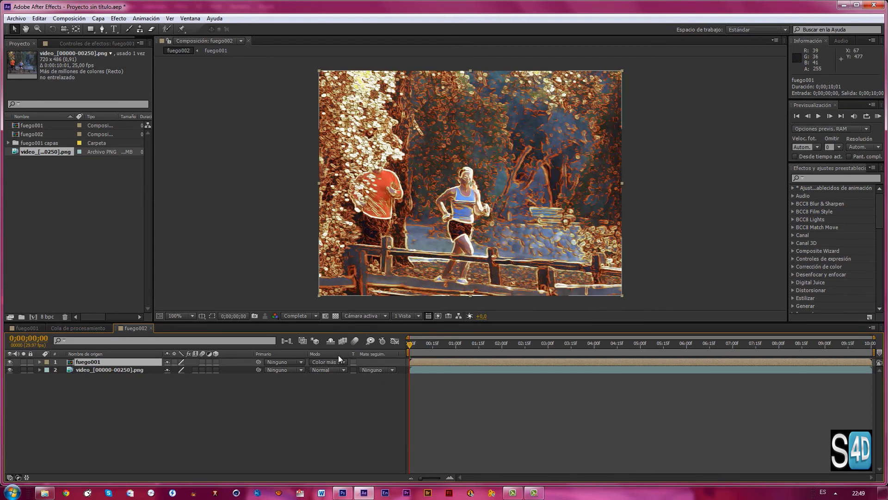
left_click(344, 362)
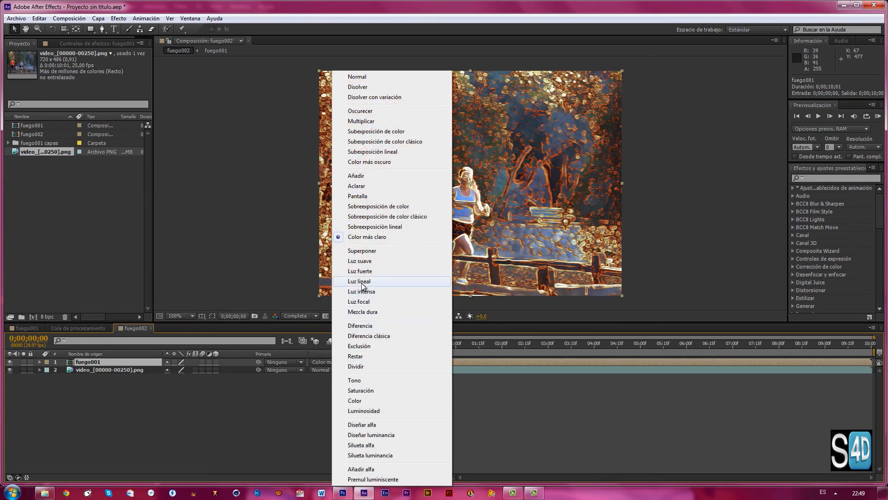
left_click(362, 282)
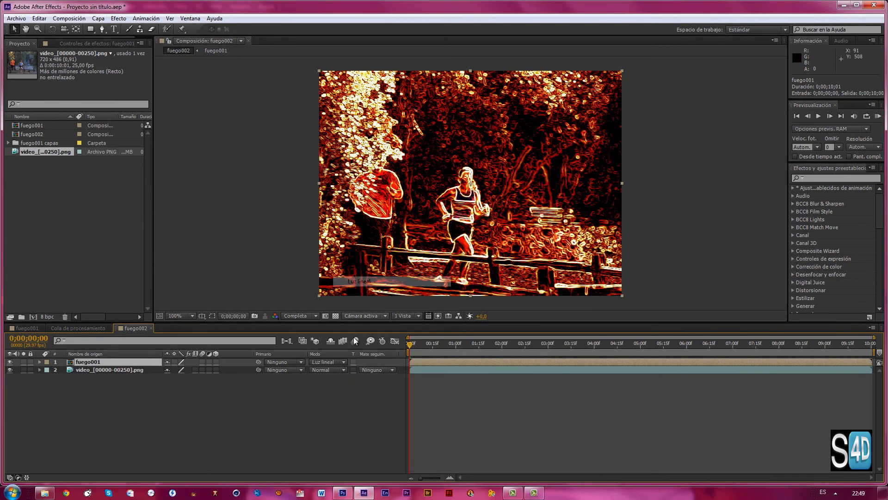
left_click(343, 363)
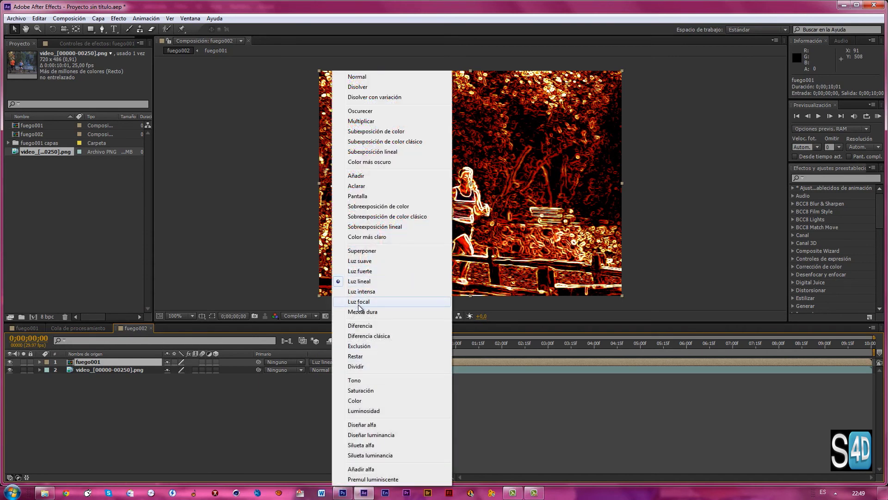
left_click(369, 206)
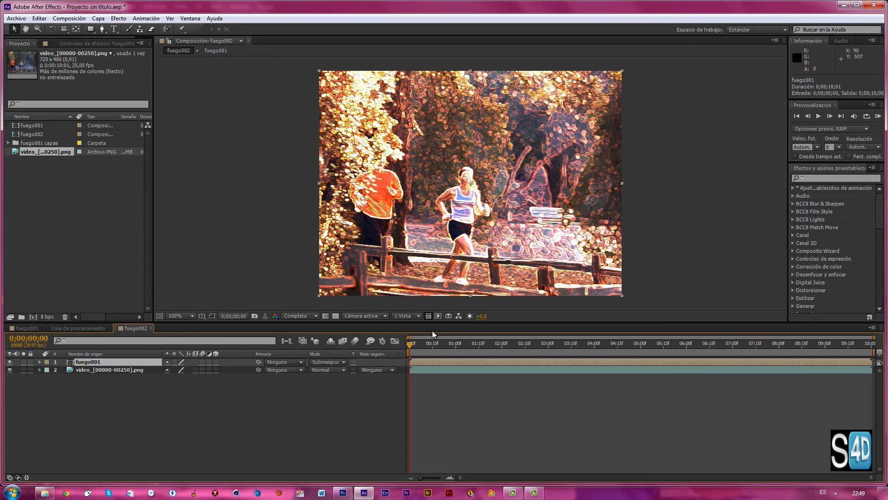
left_click(818, 116)
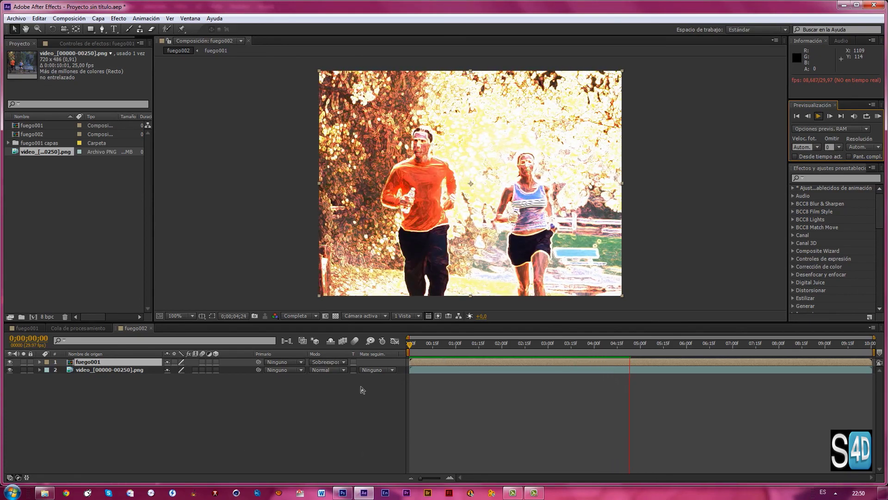
left_click(343, 494)
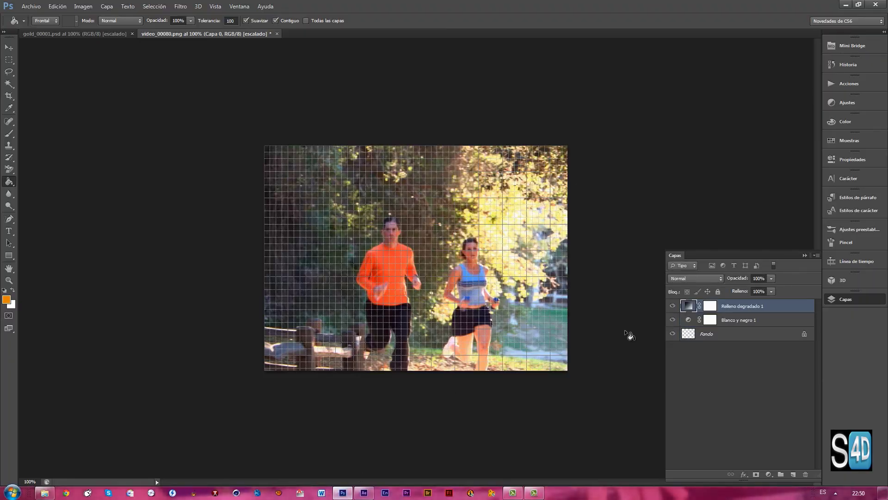
left_click(364, 494)
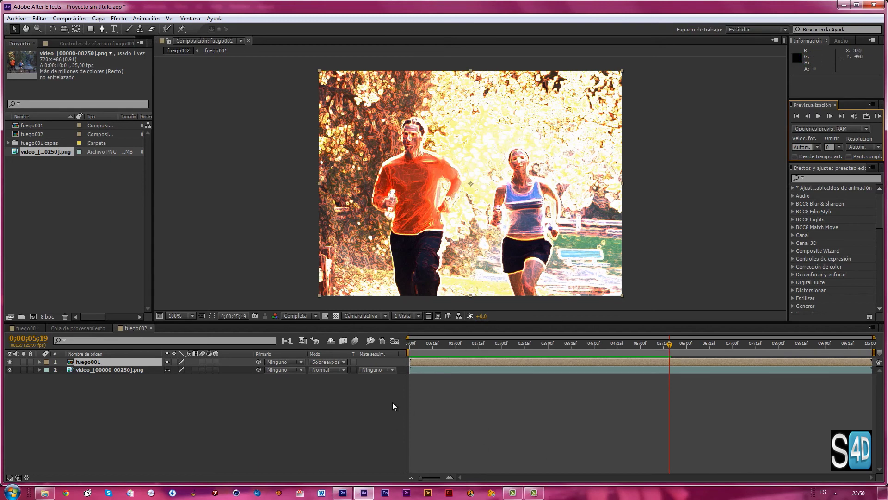
left_click(342, 494)
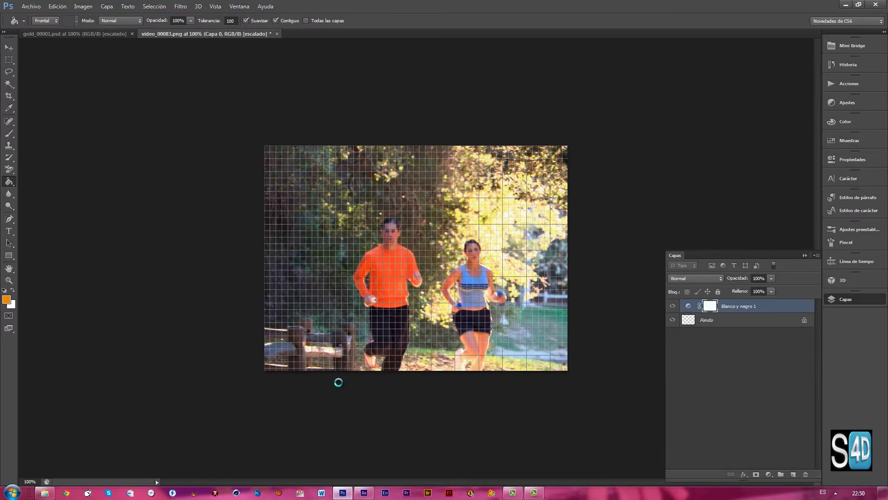
left_click(44, 493)
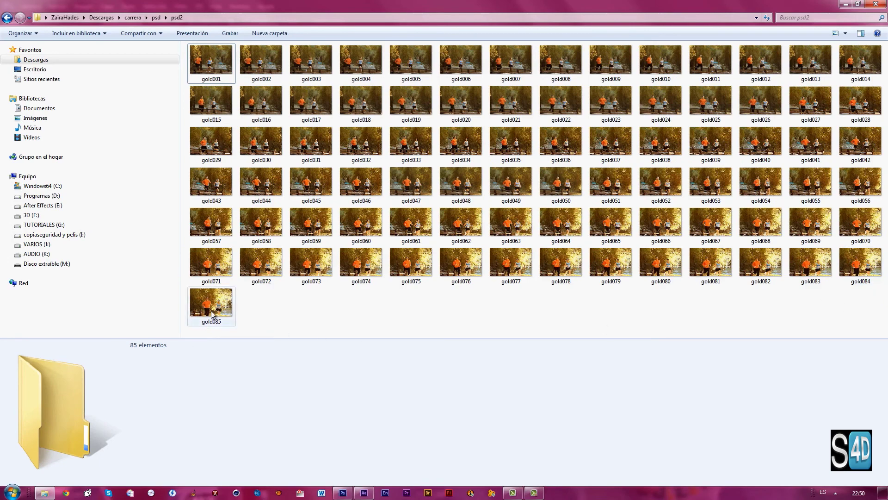
left_click(846, 5)
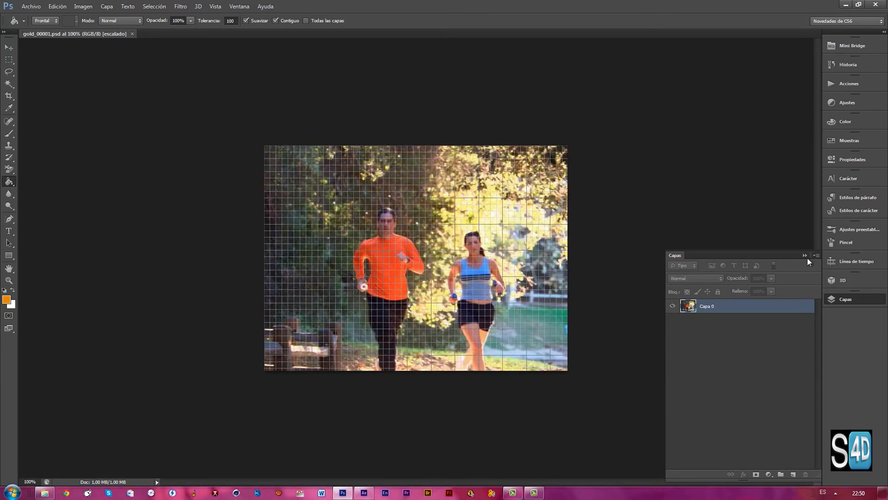
left_click(806, 255)
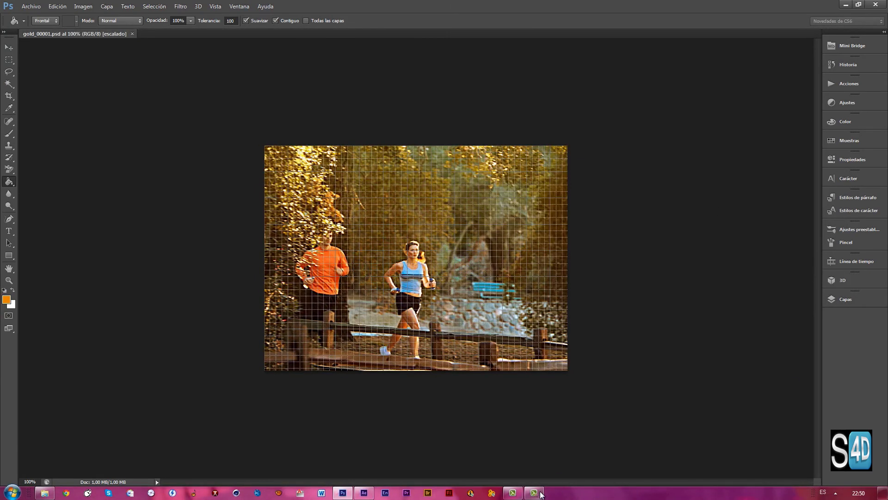
left_click(535, 492)
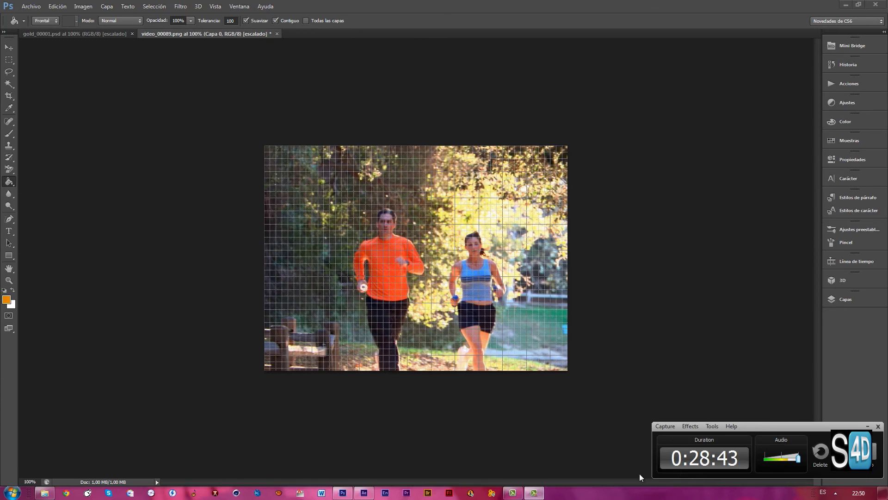
left_click(45, 493)
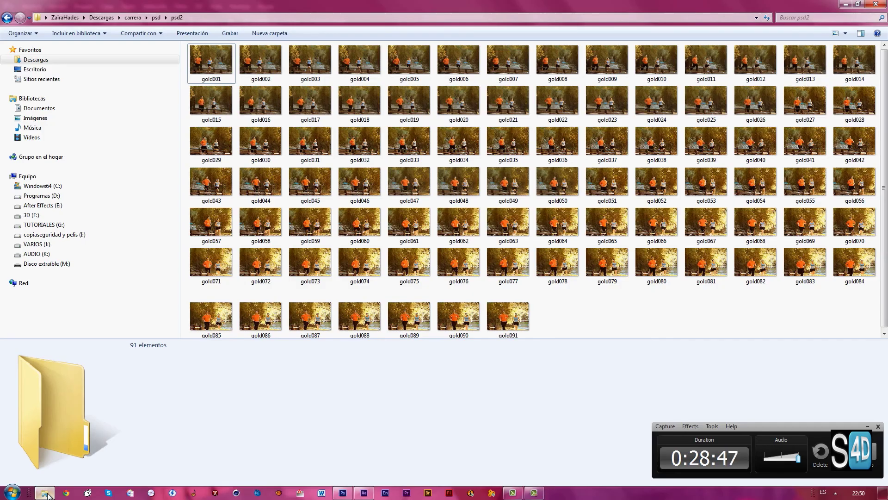
left_click(46, 493)
- Delete both composition layers and all four Project panel items
left_click(357, 494)
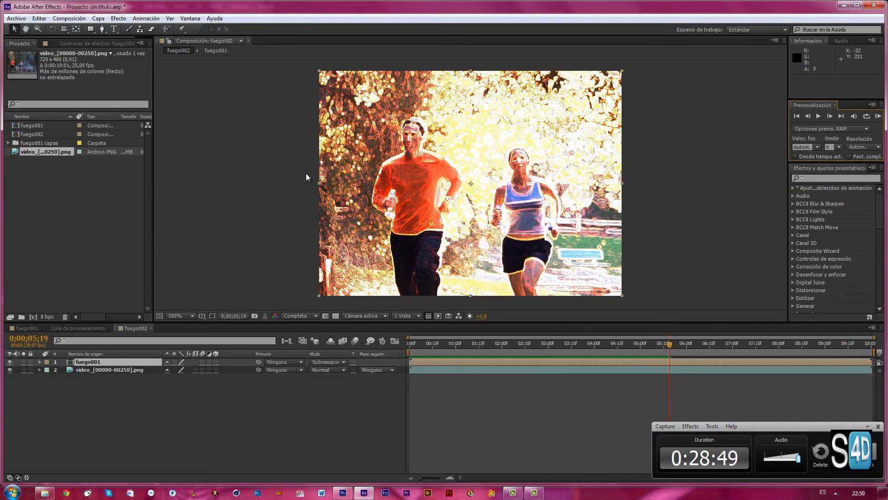
left_click(83, 385)
left_click_drag(86, 370, 86, 365)
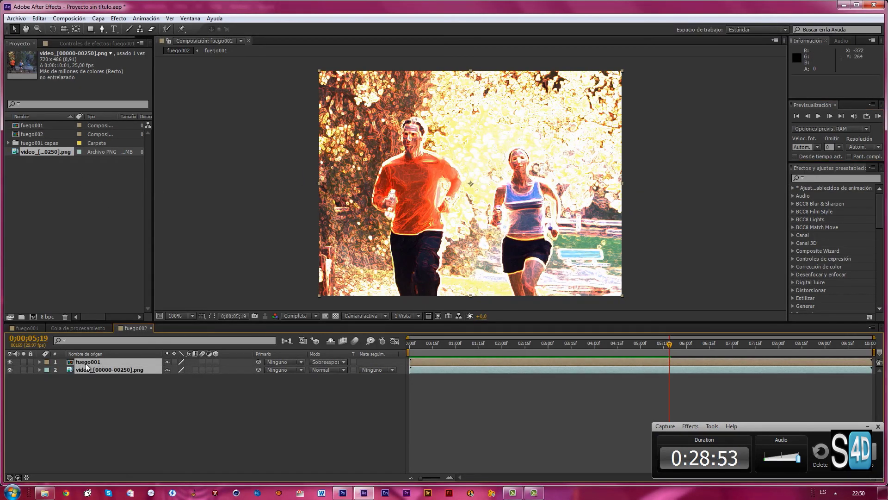
key("Delete")
left_click_drag(43, 175, 43, 125)
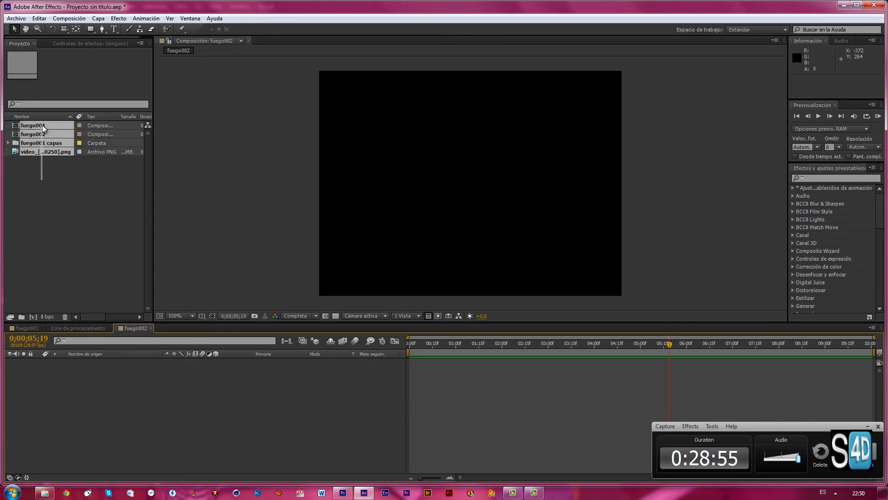
key("Delete")
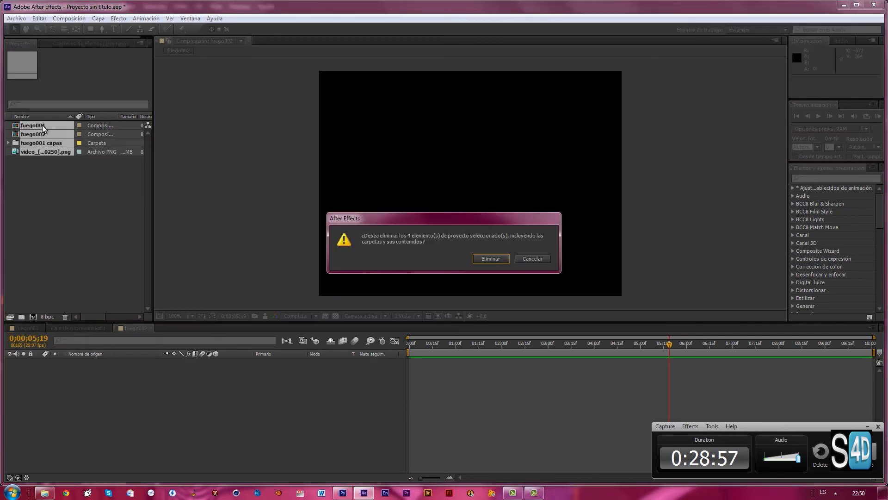
left_click(493, 261)
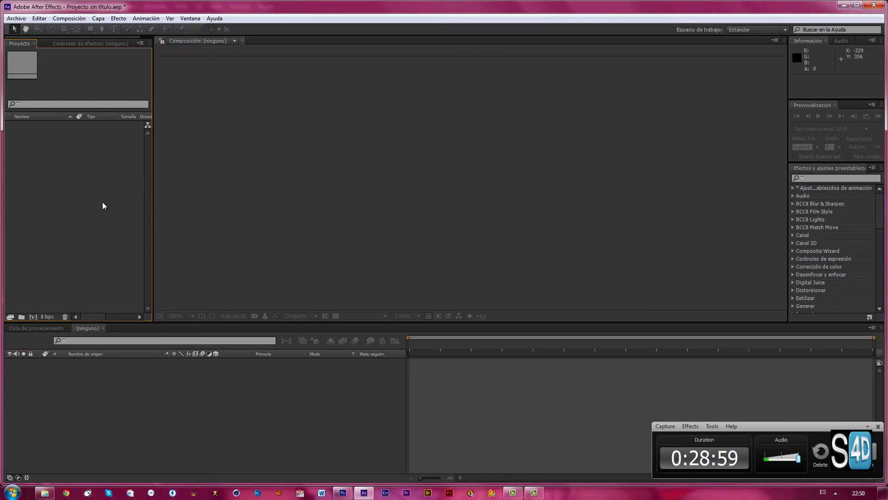
- Import gold001 from psd2 as a Photoshop sequence, gold[001-099].psd
double_click(102, 202)
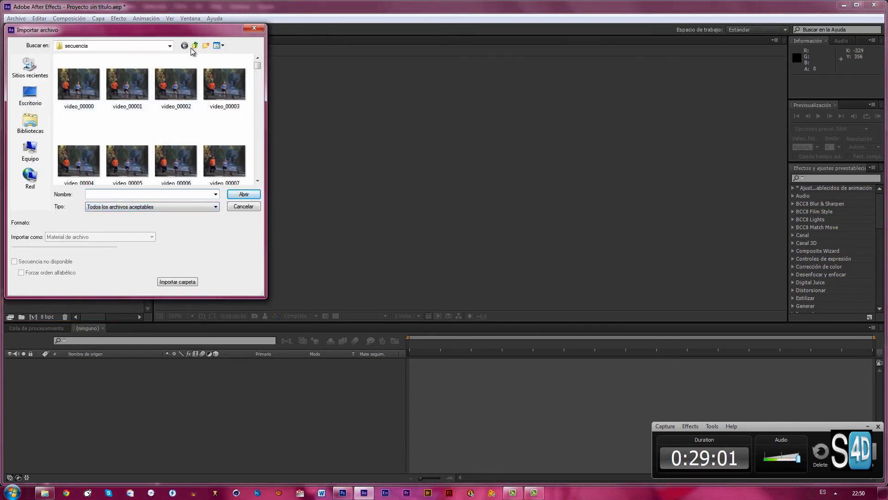
left_click(193, 47)
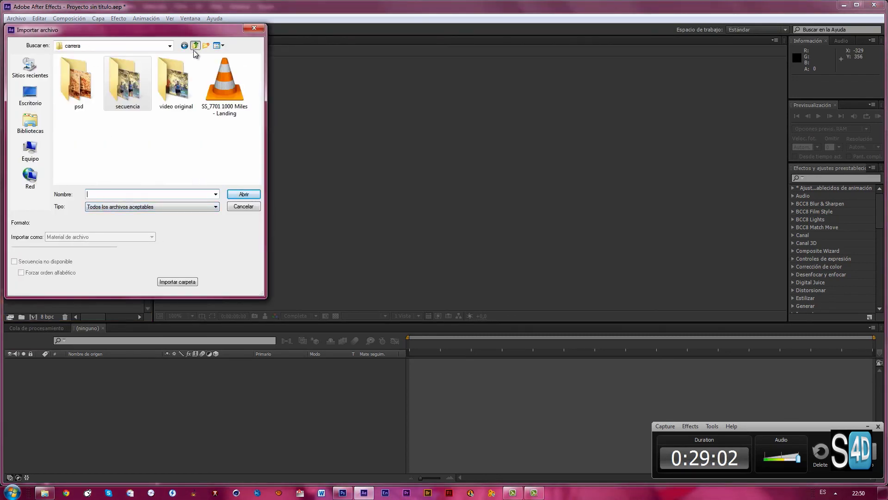
double_click(86, 102)
double_click(86, 101)
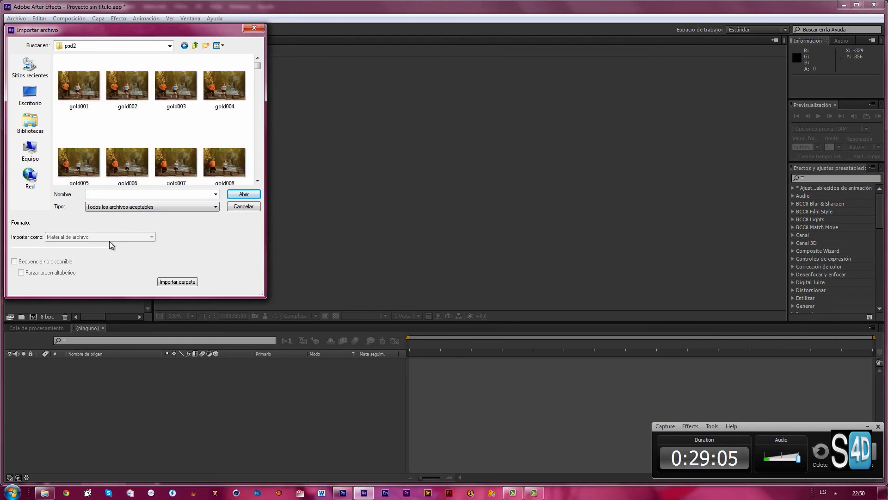
left_click(86, 95)
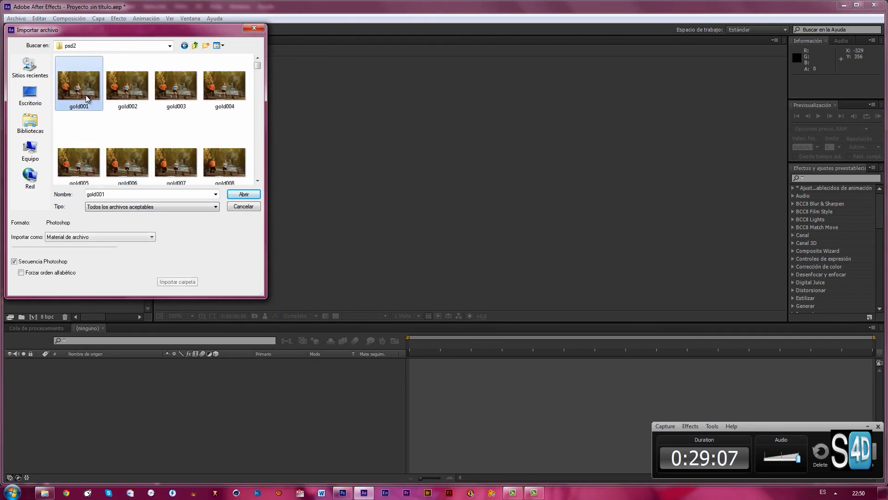
left_click(14, 261)
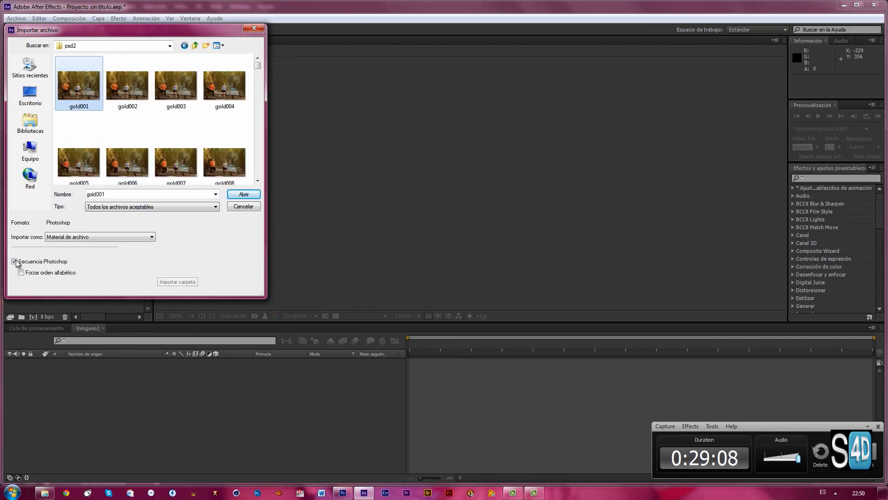
left_click(244, 194)
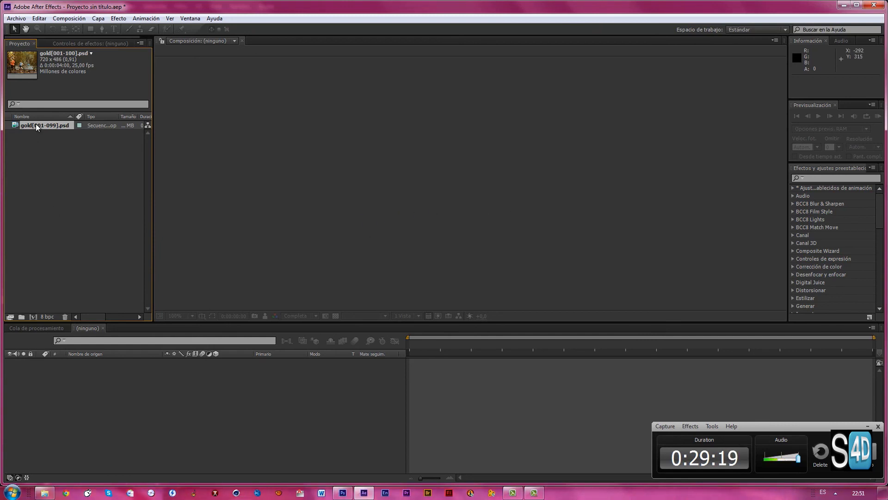
- Make a gold composition from the gold sequence and add the reimported secuencia PNG frames beneath it
left_click_drag(35, 123, 34, 251)
left_click_drag(32, 315, 32, 315)
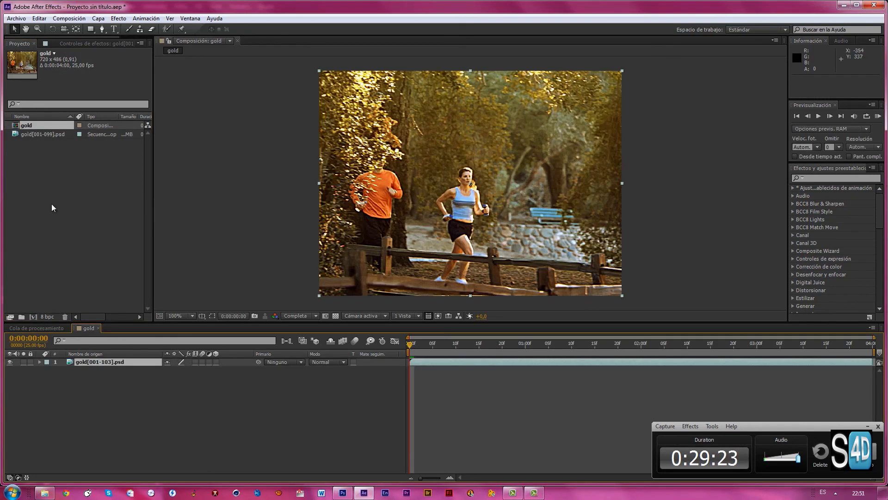
double_click(51, 204)
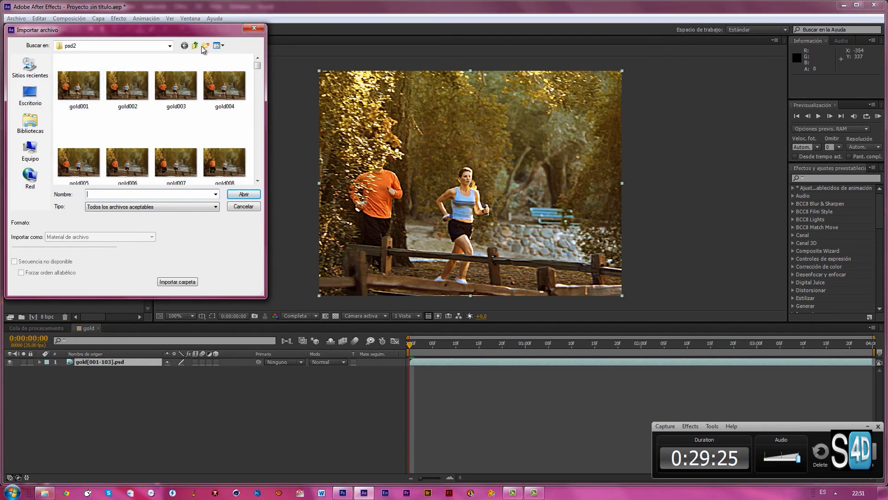
left_click(195, 46)
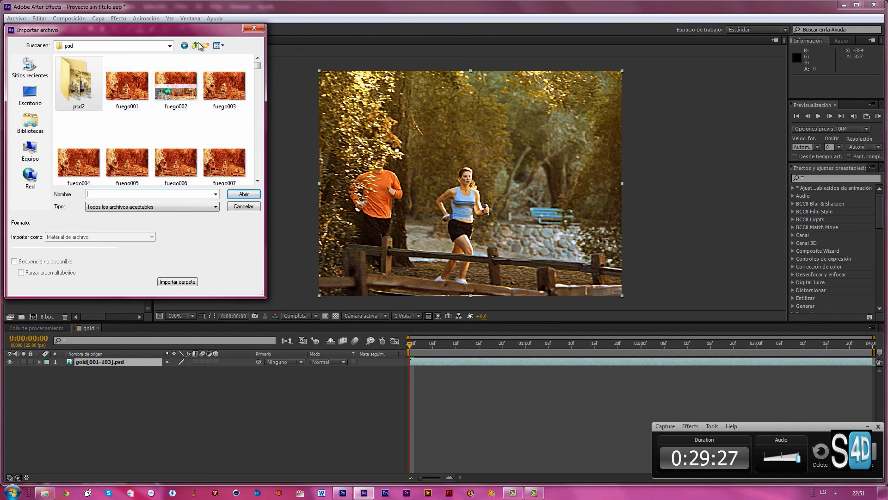
left_click(195, 46)
double_click(125, 81)
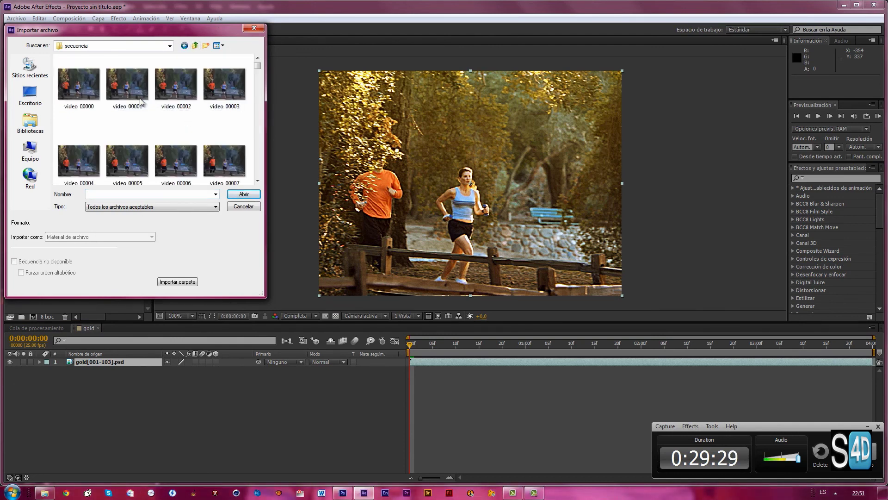
double_click(85, 95)
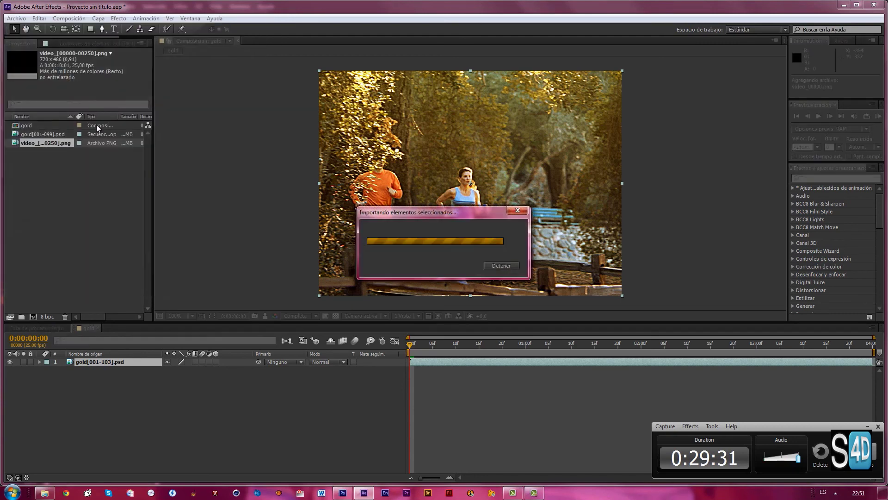
left_click_drag(34, 142, 49, 385)
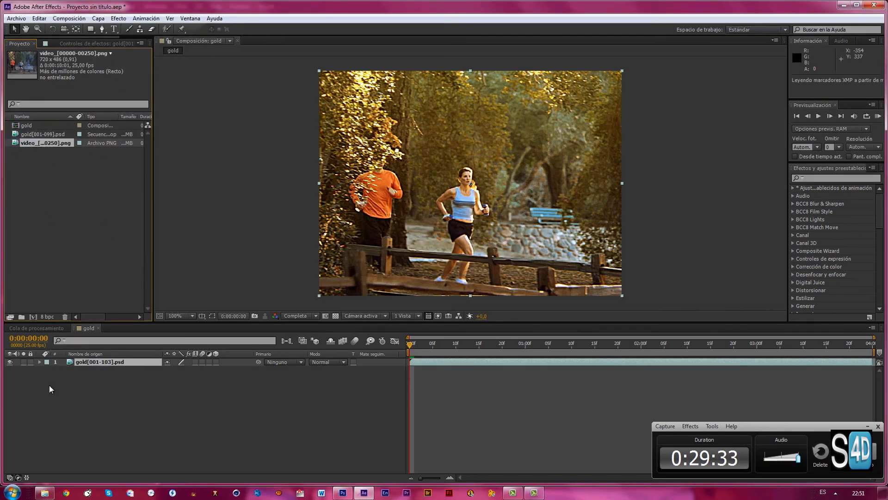
left_click(107, 361)
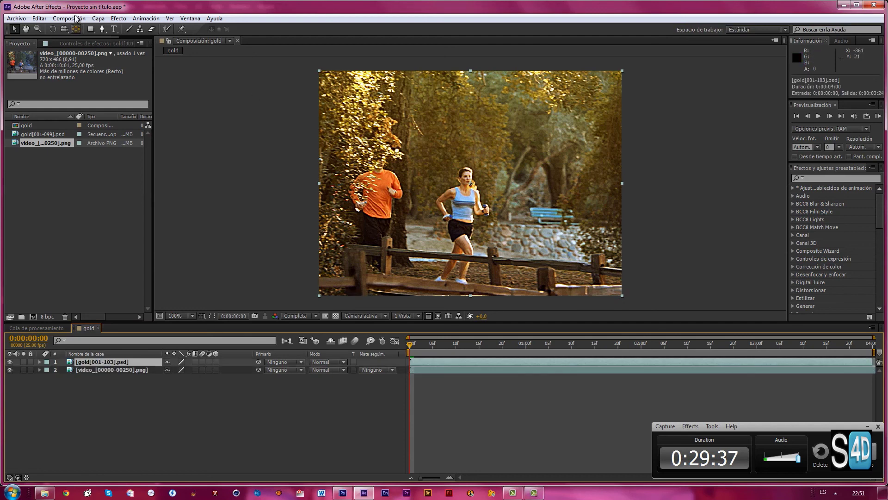
- Pen-mask the gold layer to its left half with three points, then preview the split screen
left_click(106, 30)
left_click(291, 66)
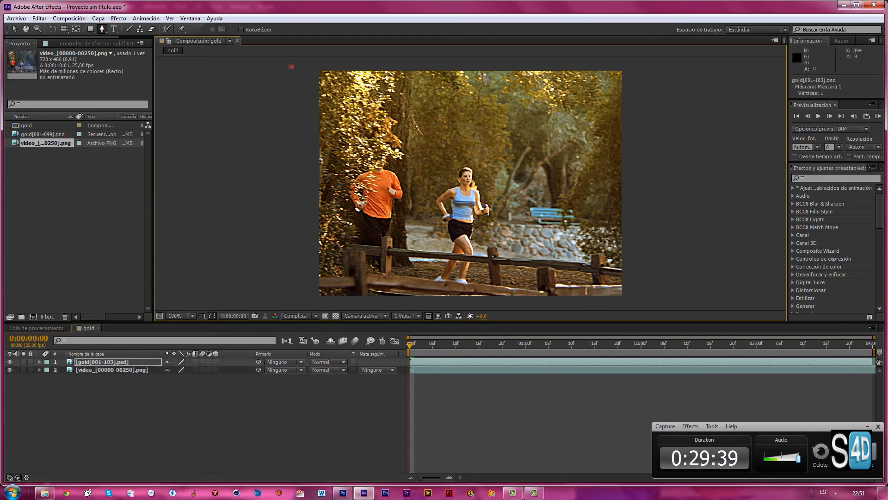
left_click(487, 62)
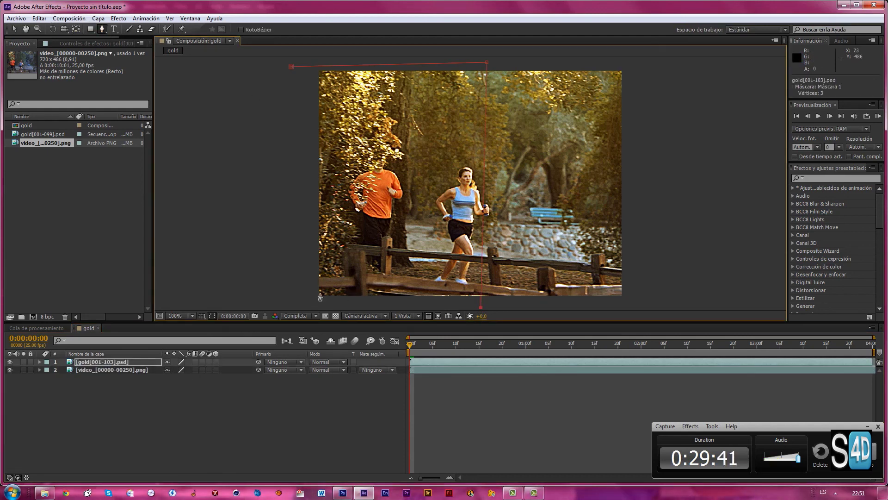
left_click(297, 306)
left_click(292, 66)
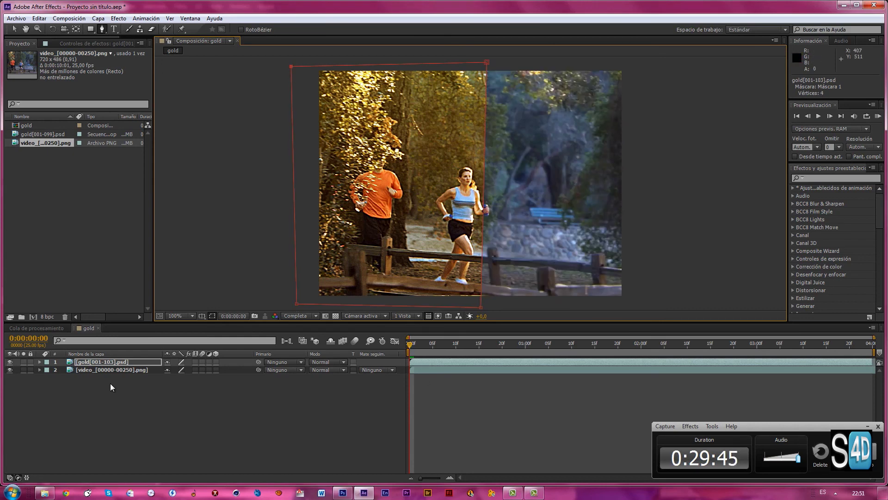
left_click(877, 116)
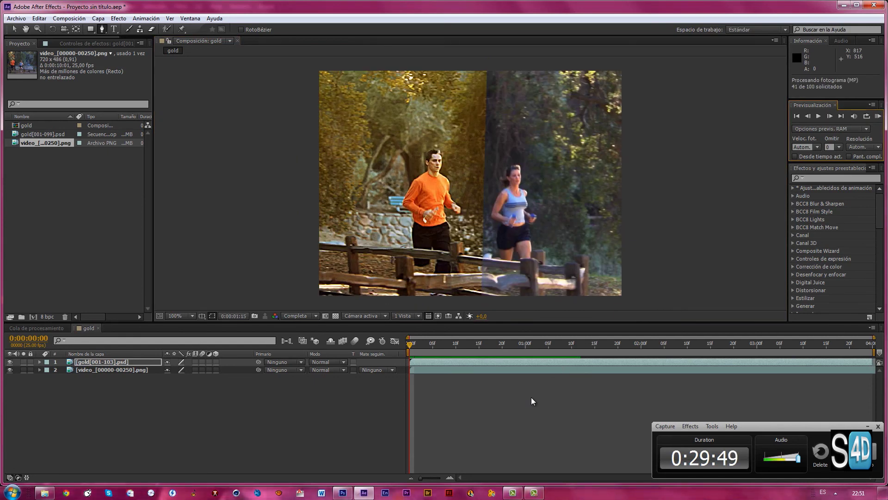